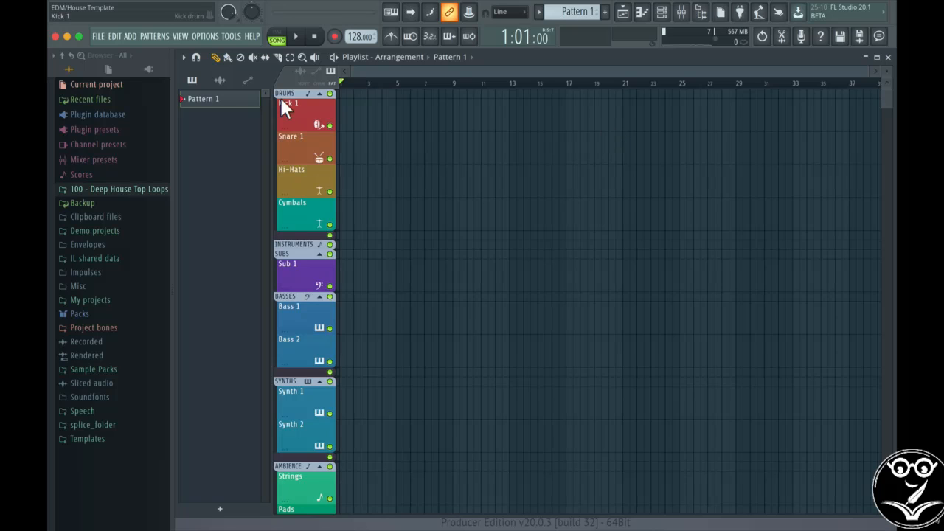
- Browse the template categories available for new projects, including Advanced, Minimal, Performance and Utility
click(98, 36)
mouse_move(103, 63)
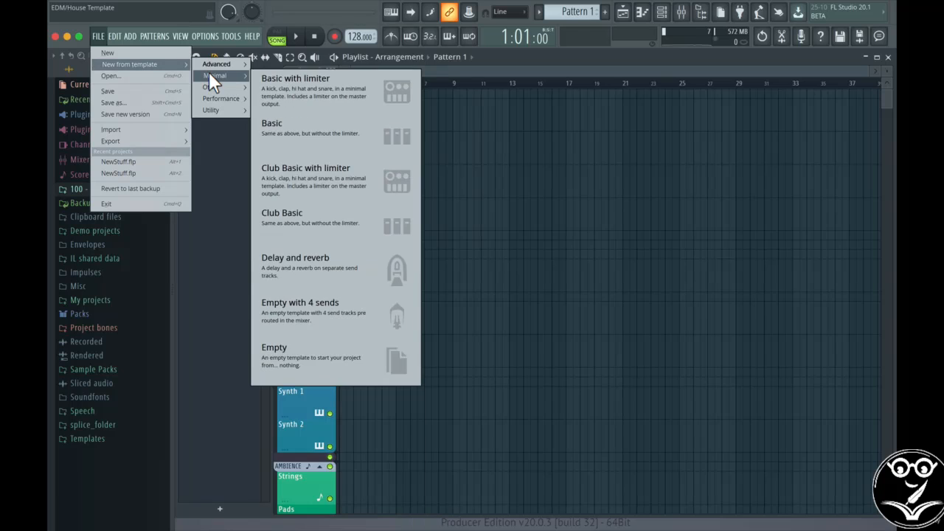
mouse_move(212, 93)
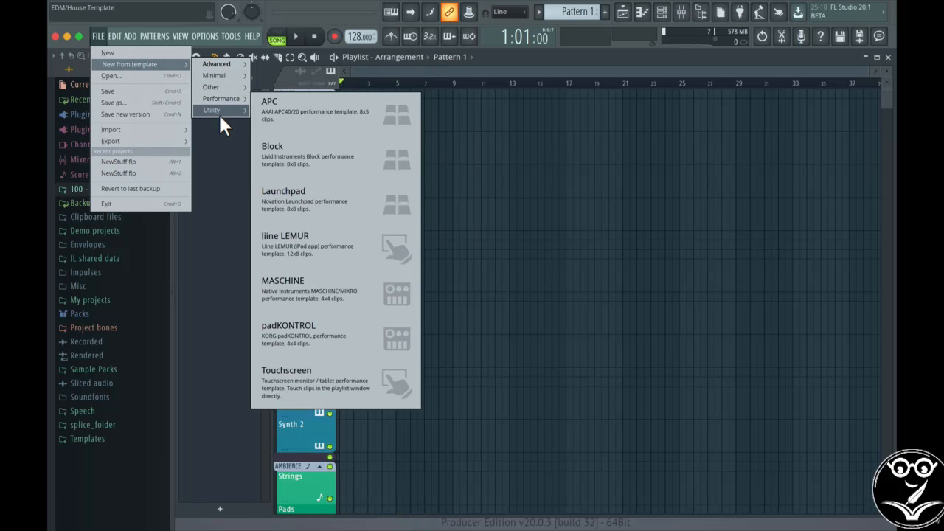
mouse_move(219, 61)
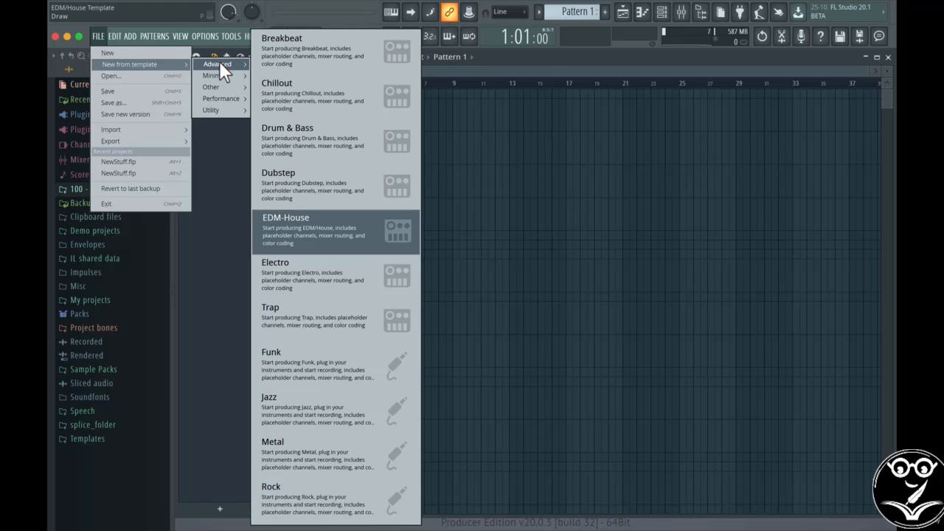
click(627, 90)
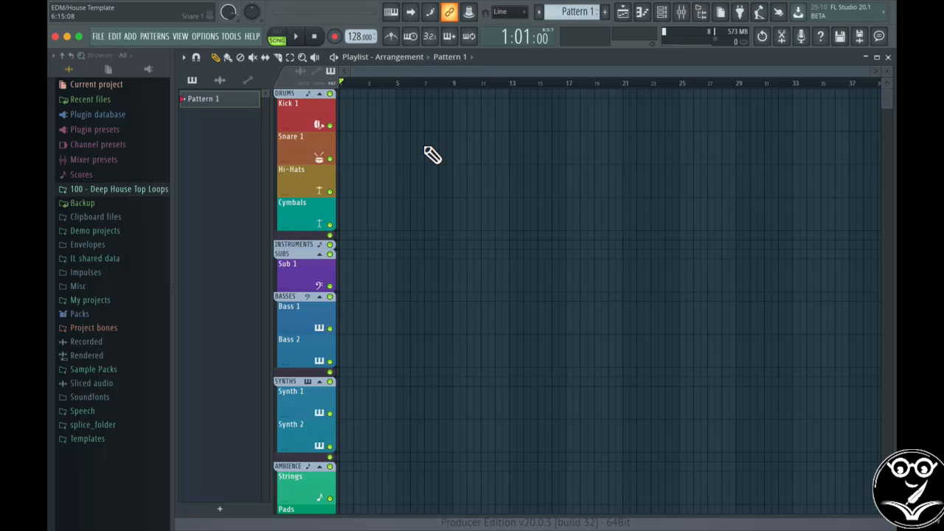
- Review the template's playlist tracks, then collapse and re-expand the DRUMS track group
scroll(432, 155, down, 10)
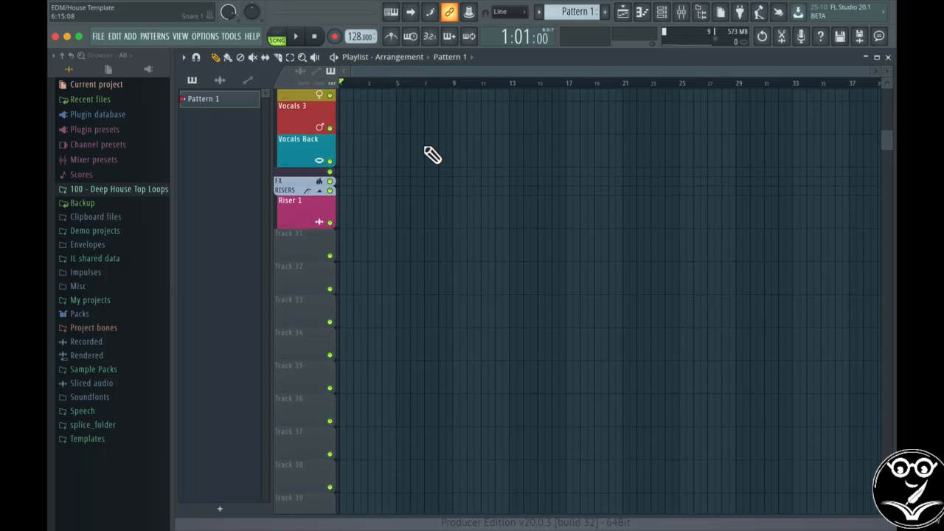
scroll(432, 154, up, 10)
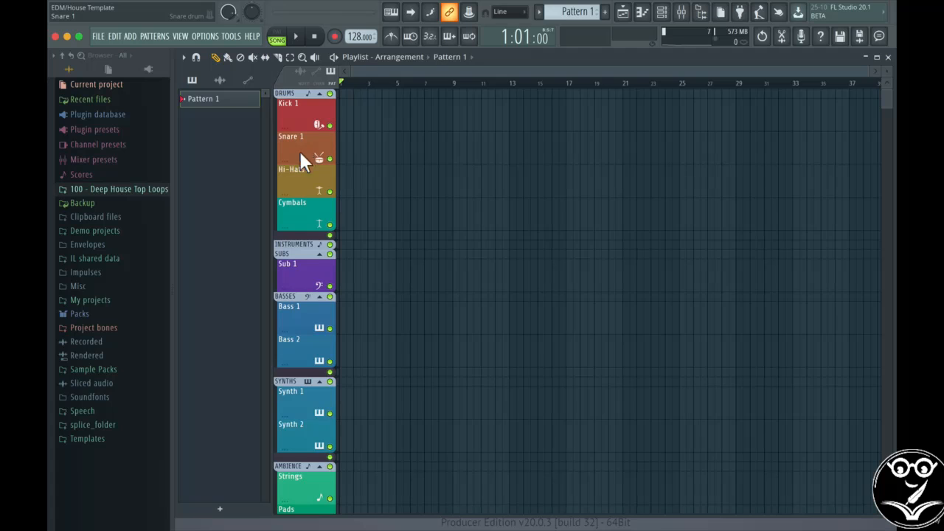
click(322, 93)
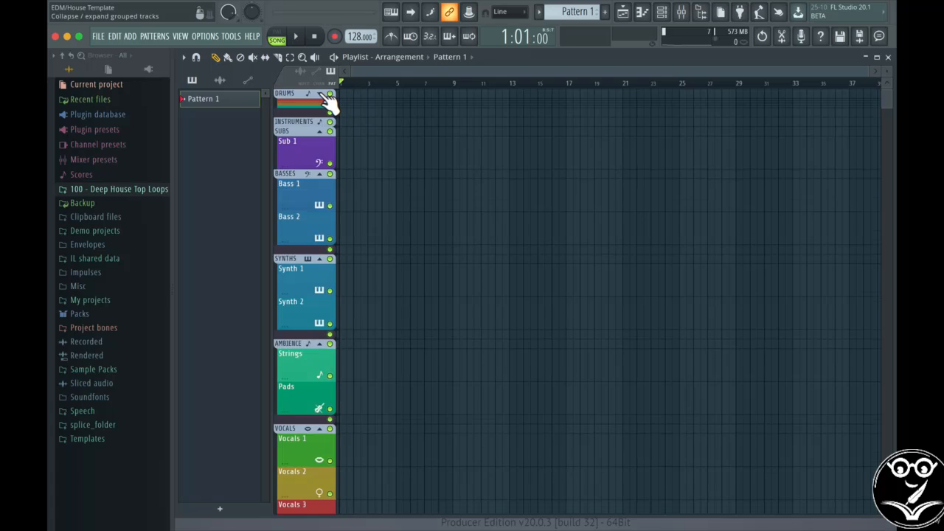
click(321, 93)
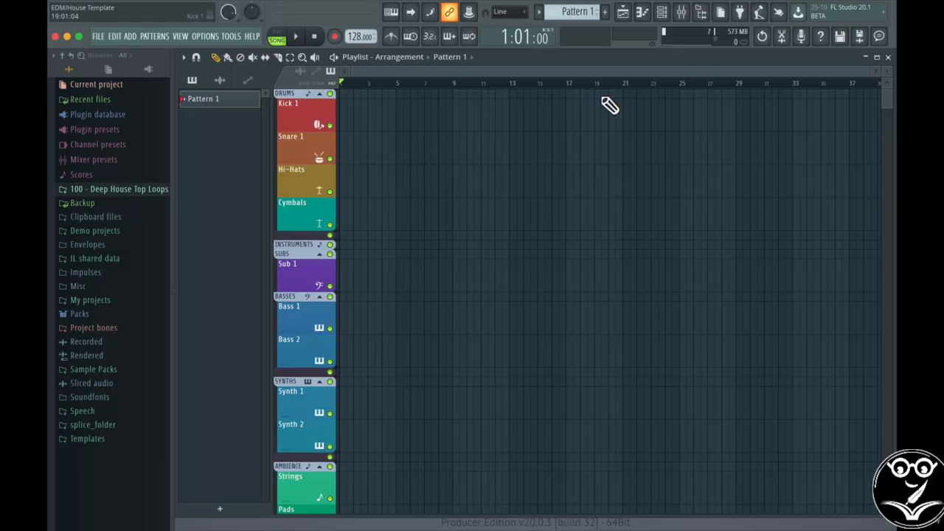
- Show the Channel rack and the Mixer and arrange them so that the playlist's track names stay uncovered
click(662, 12)
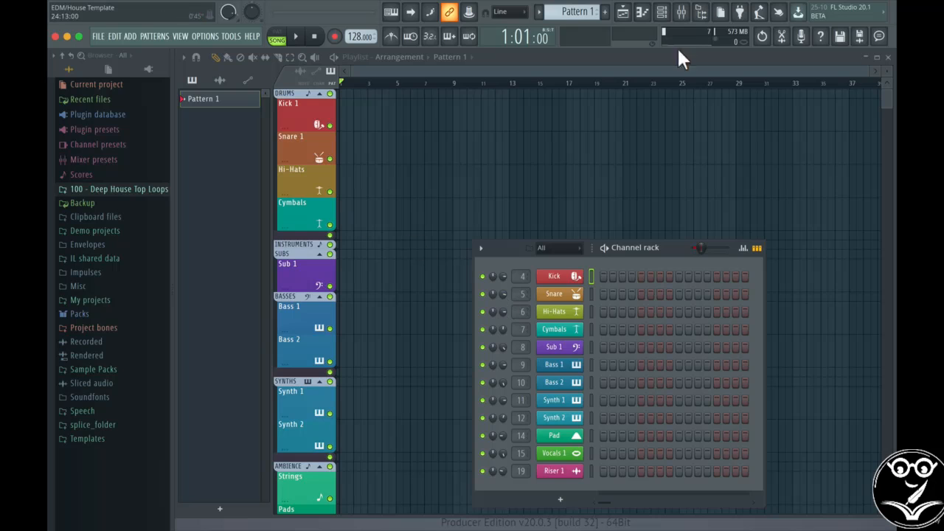
click(681, 12)
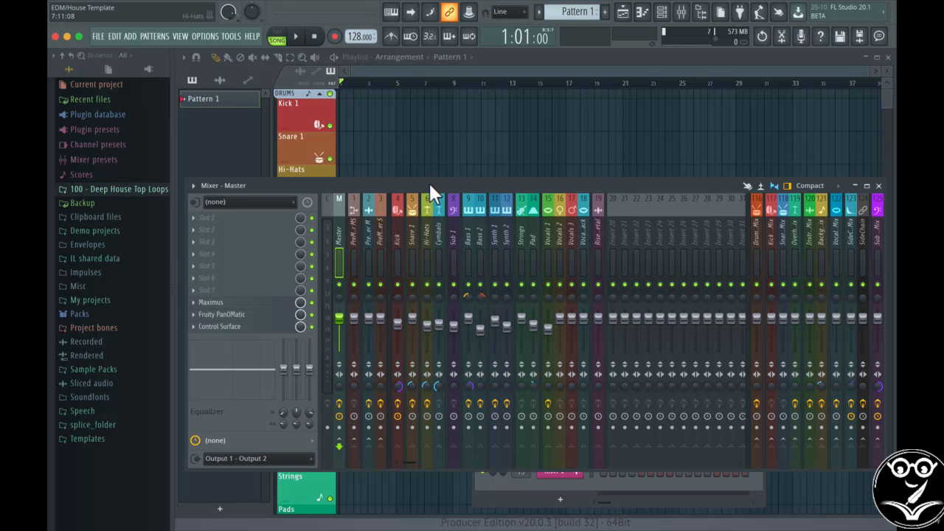
drag(429, 184, 429, 341)
drag(664, 250, 480, 53)
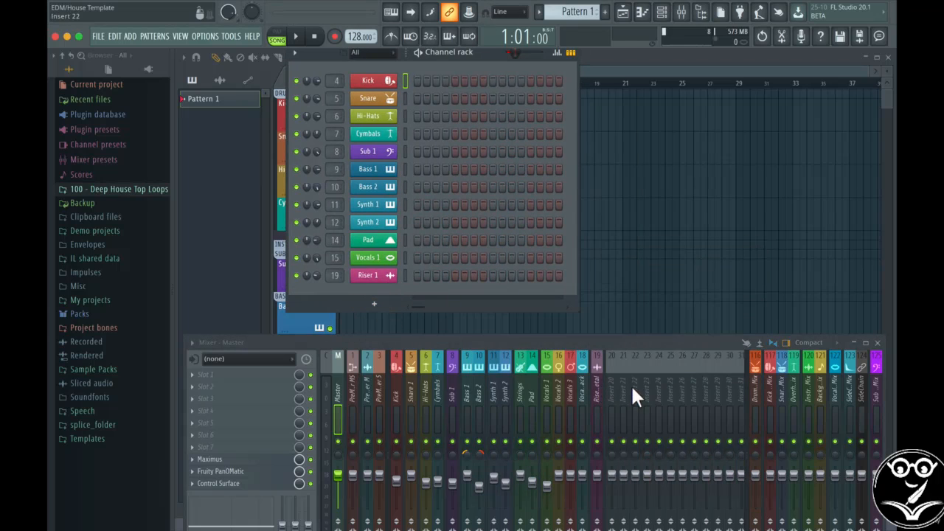
drag(645, 343, 636, 321)
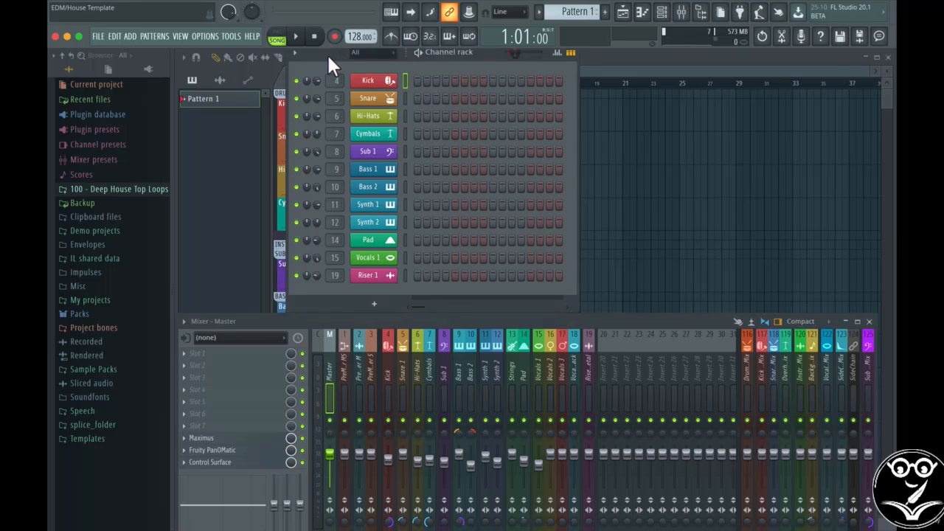
drag(327, 53, 673, 101)
drag(381, 321, 713, 291)
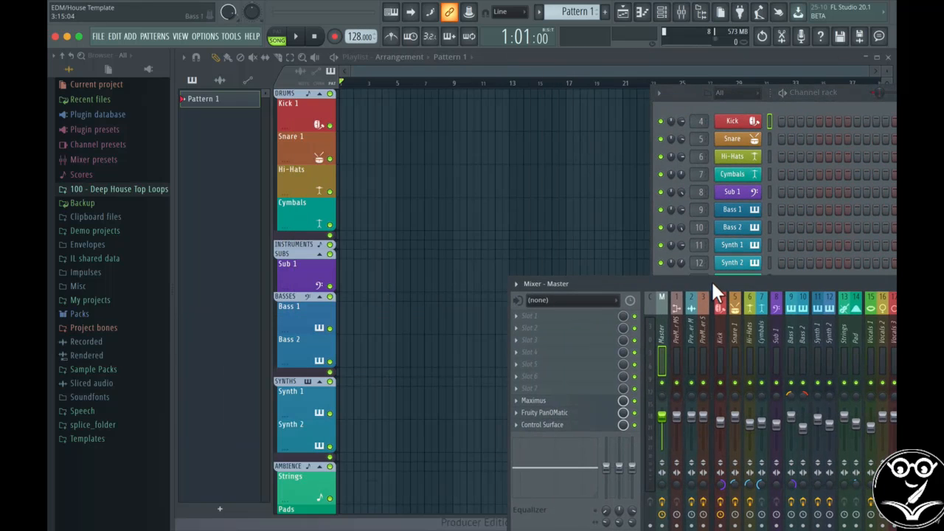
- Look over the full list of playlist tracks and the template categories for new projects
scroll(454, 230, down, 10)
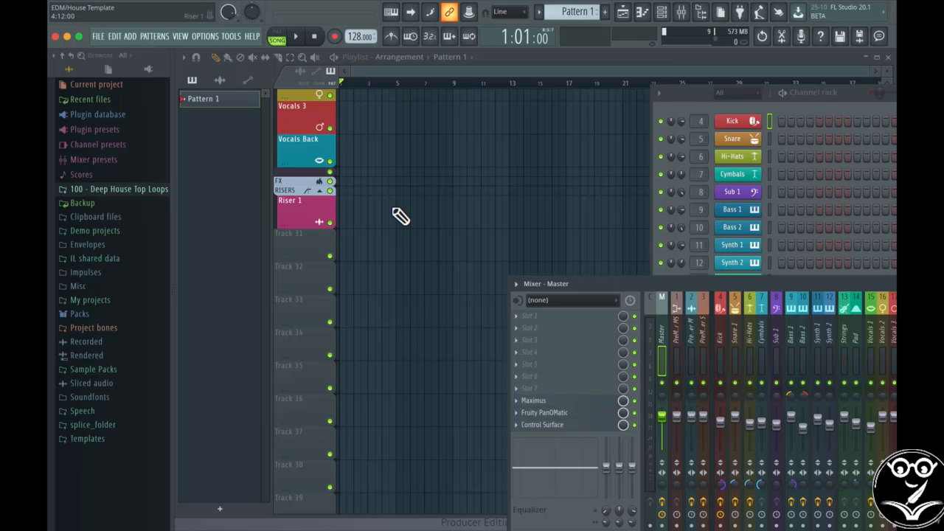
scroll(395, 213, up, 5)
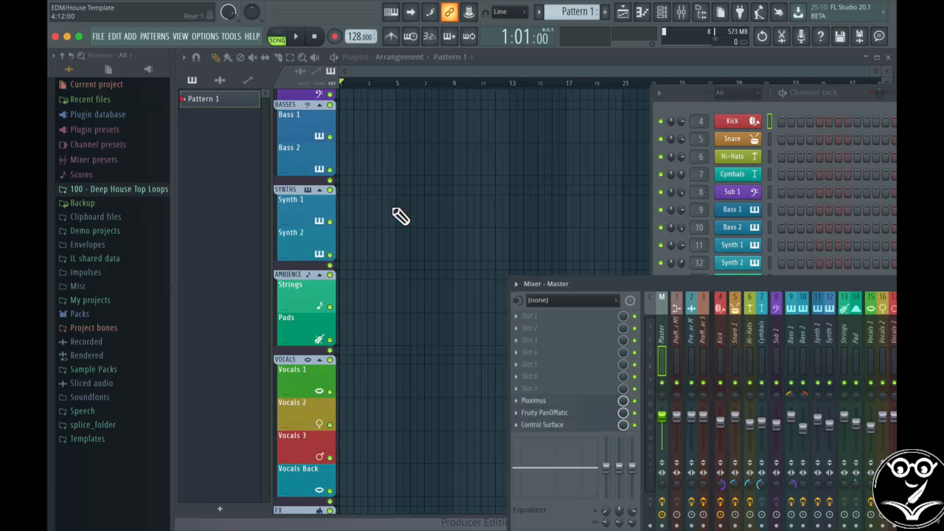
scroll(401, 215, up, 5)
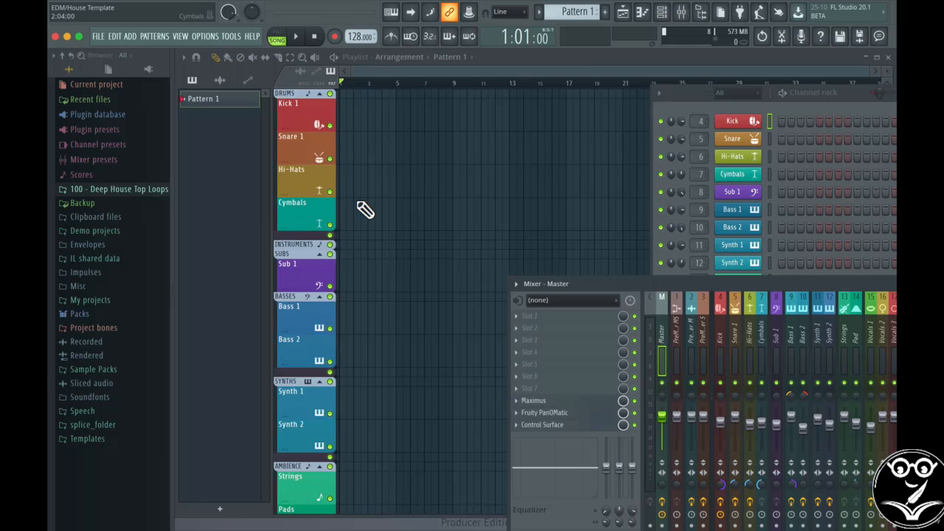
click(94, 33)
mouse_move(98, 63)
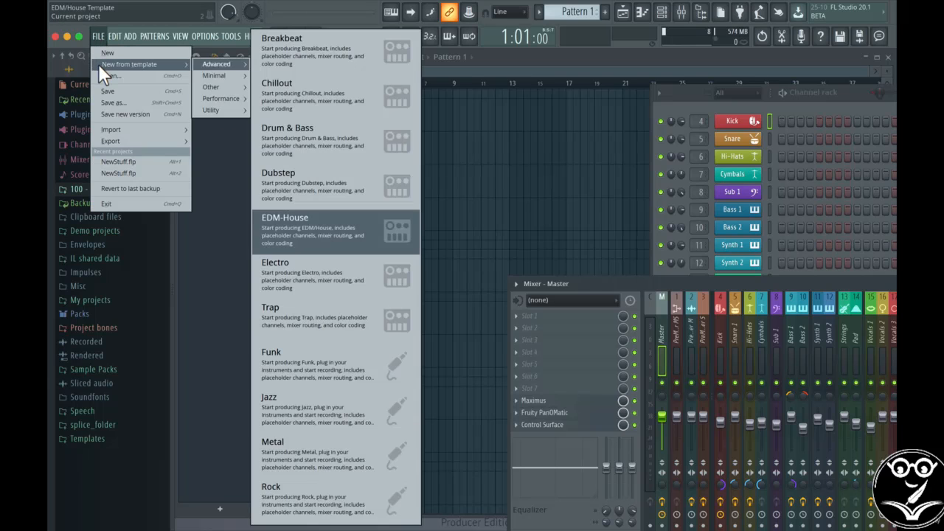
mouse_move(219, 74)
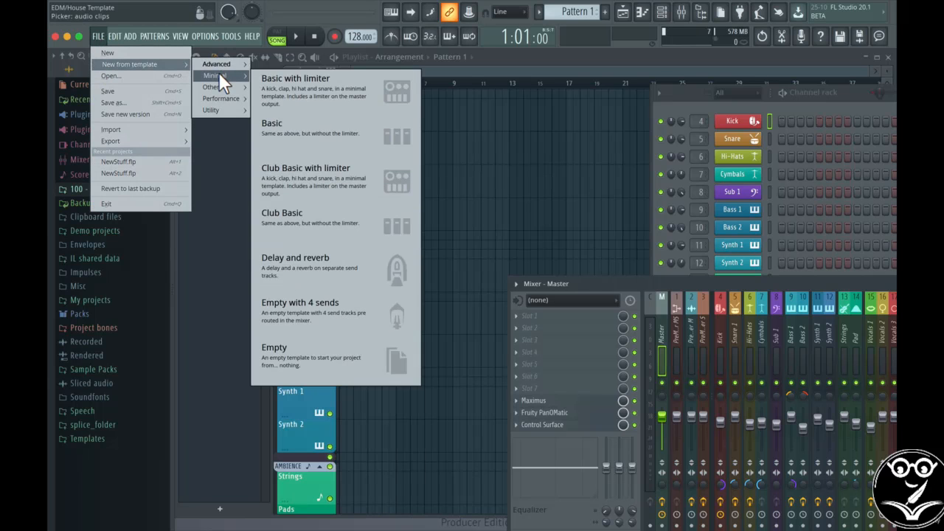
mouse_move(207, 100)
click(215, 215)
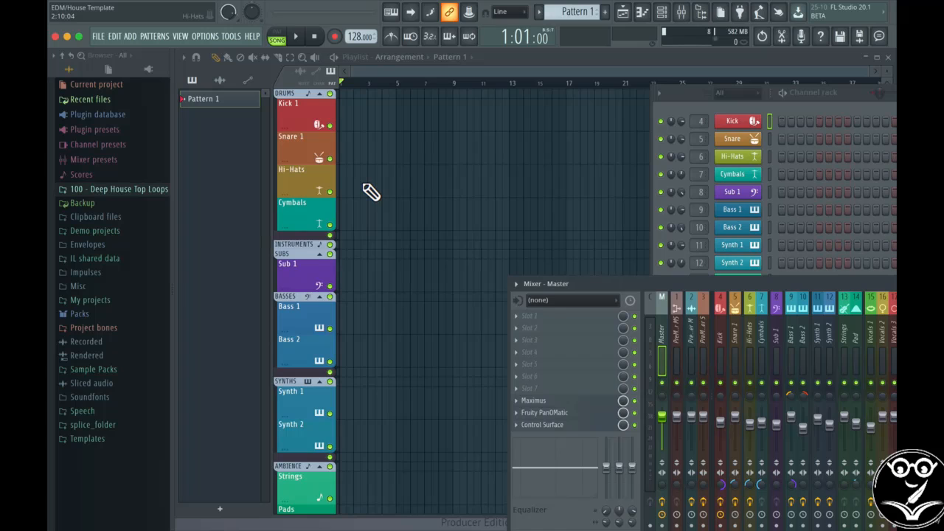
- Save the project as "My Own Template" in the Templates folder inside Projects, in FL Studio song file format
click(98, 36)
click(100, 102)
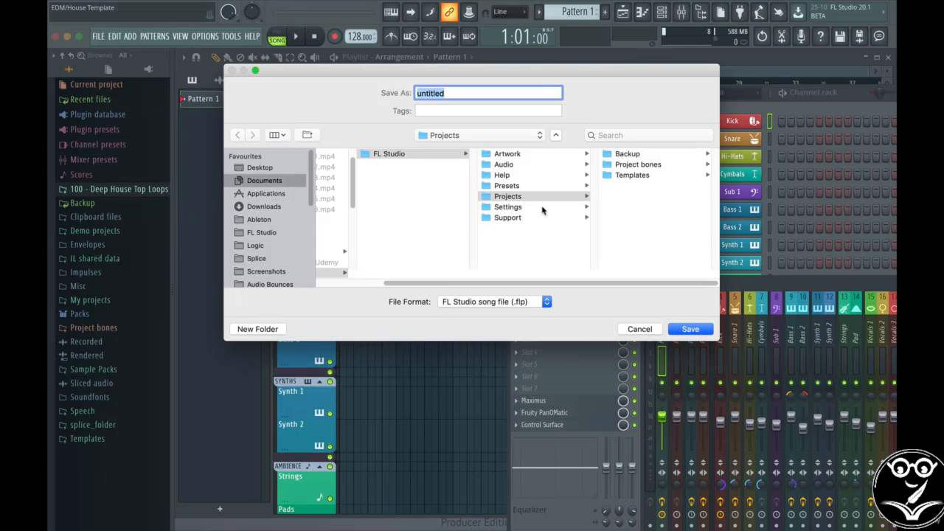
click(643, 180)
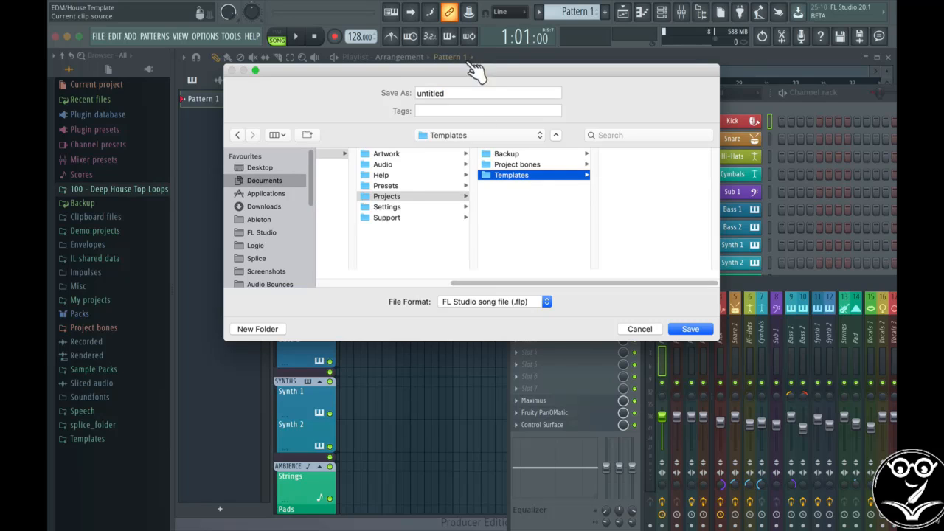
double_click(451, 93)
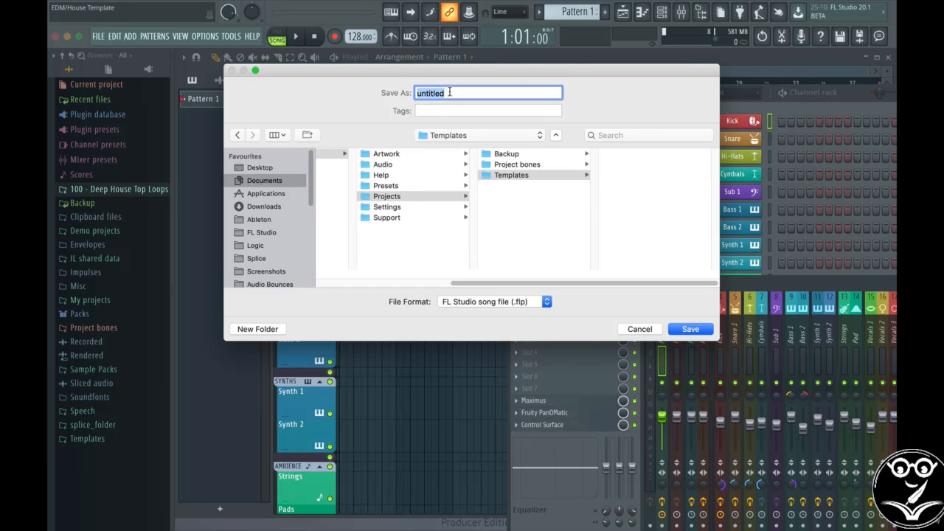
text(My Own Template)
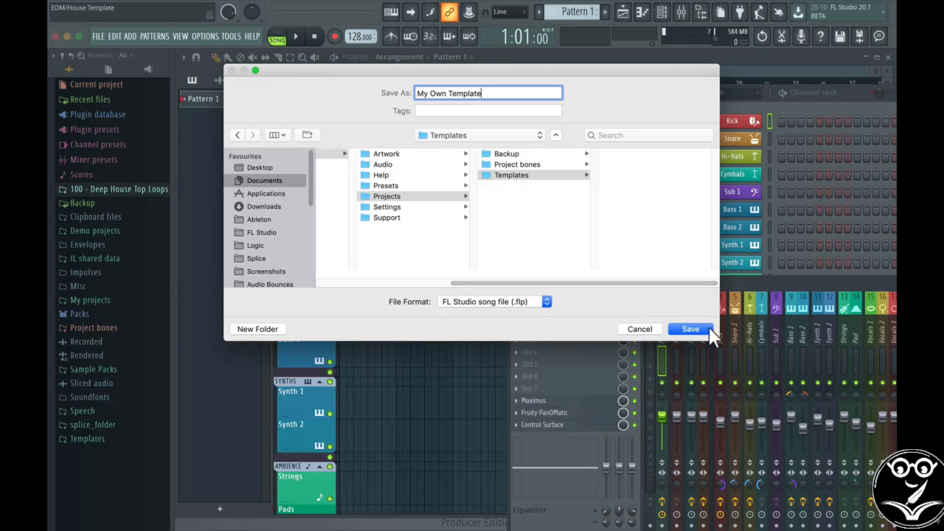
click(691, 329)
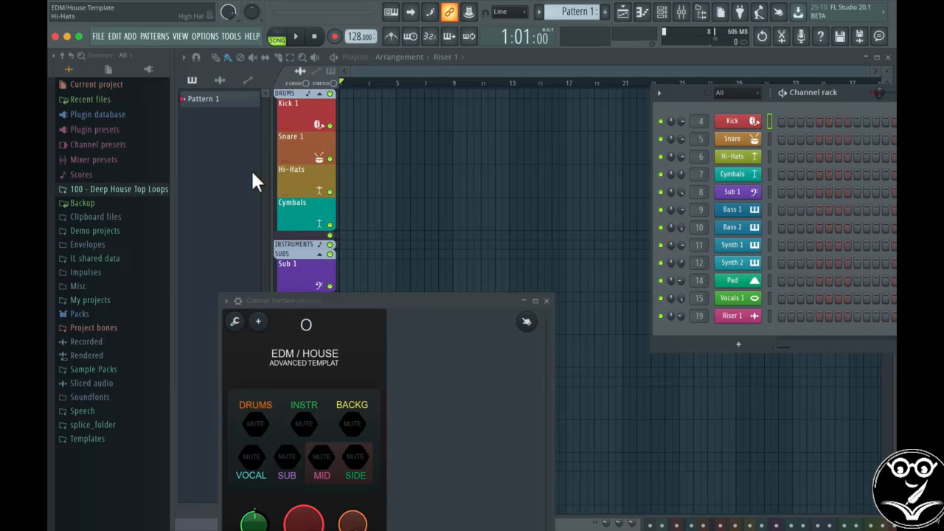
- Start a new project from the saved template "My Own Template"
click(98, 37)
mouse_move(104, 63)
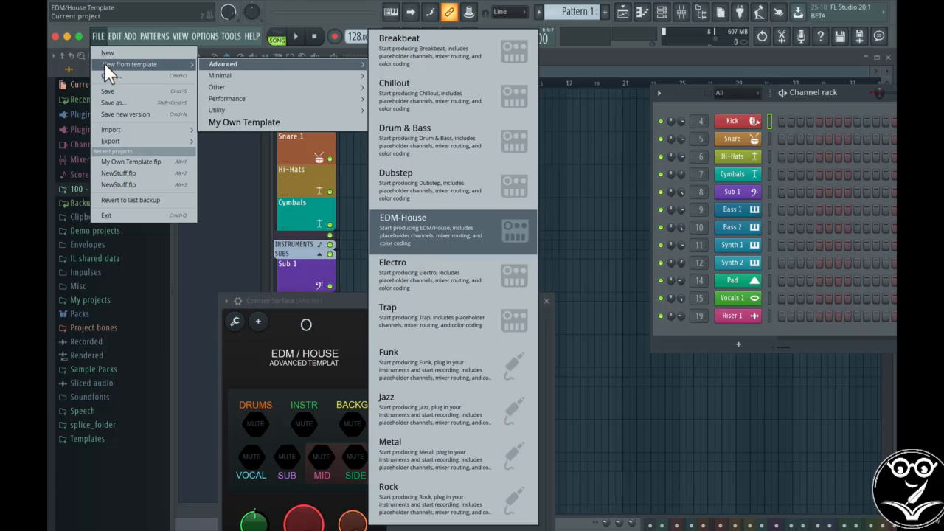
click(235, 123)
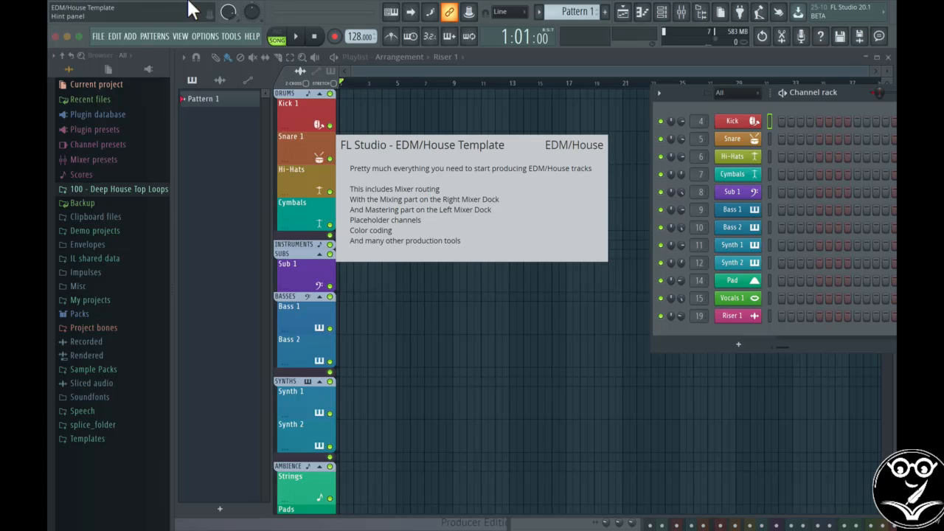
click(100, 36)
click(104, 53)
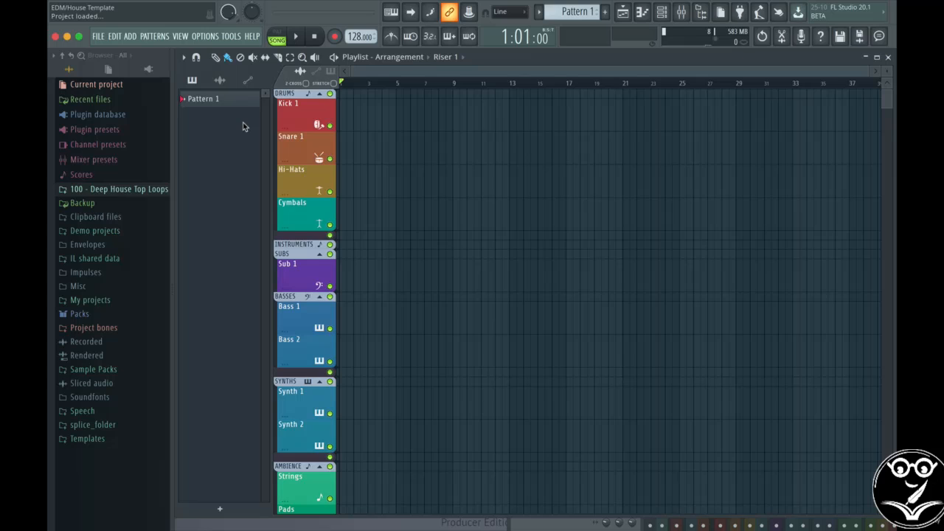
- Create a new project from the Empty template in the Minimal category and set its tempo to 128 BPM
click(99, 36)
mouse_move(111, 67)
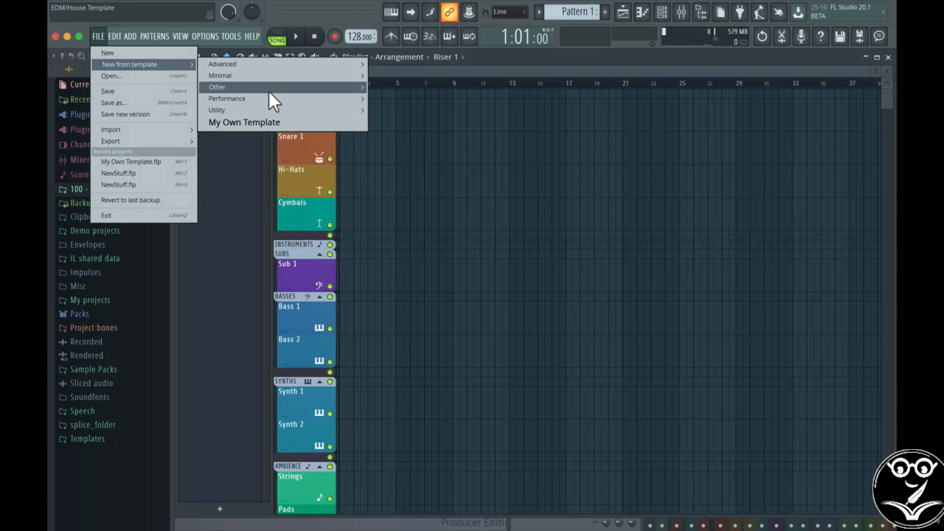
mouse_move(262, 100)
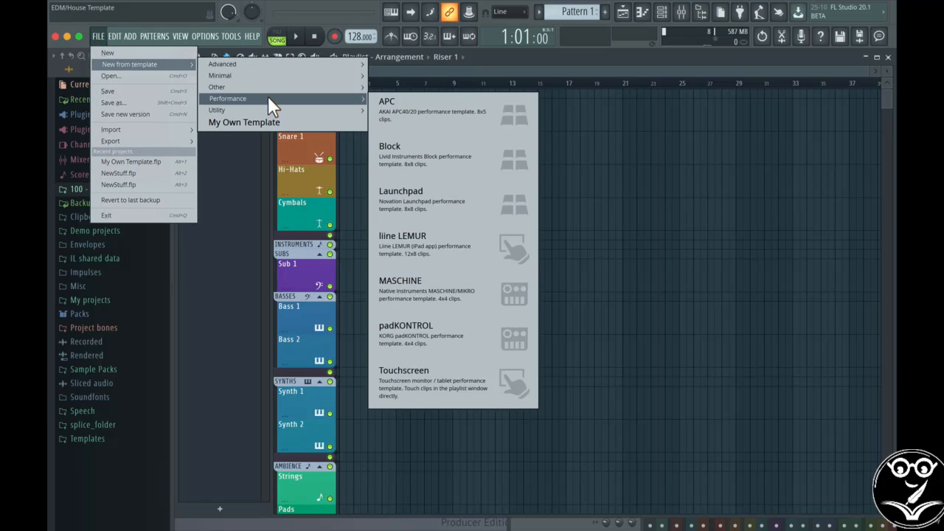
mouse_move(277, 86)
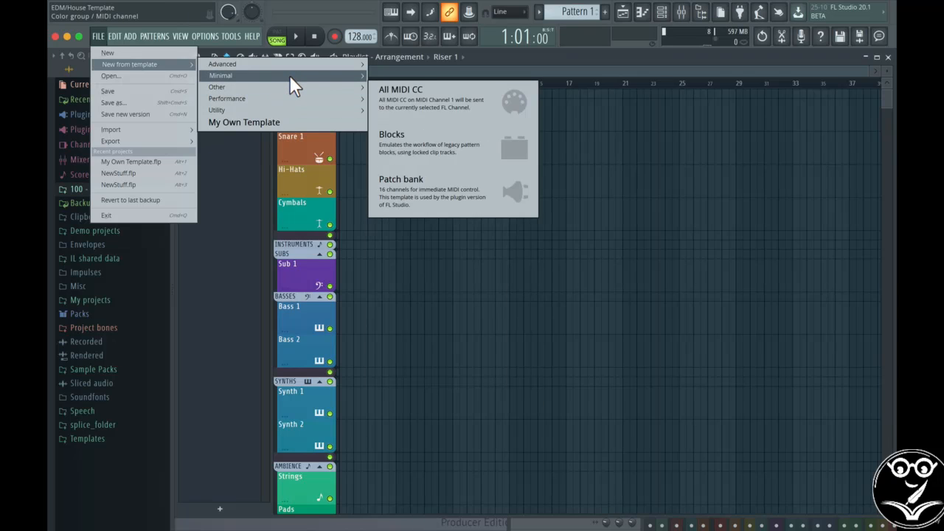
click(434, 376)
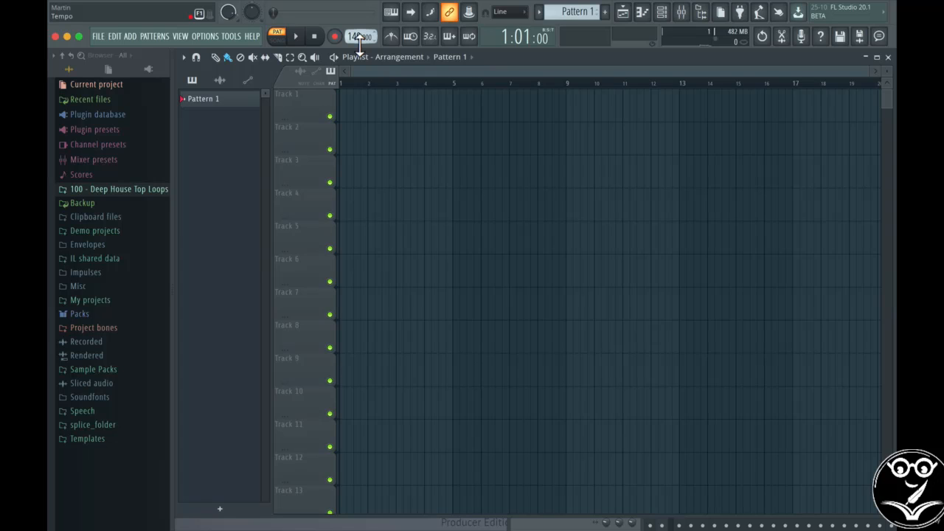
drag(360, 42, 360, 73)
- Rename the first playlist track "Kick" and give it a red color
right_click(288, 95)
click(299, 97)
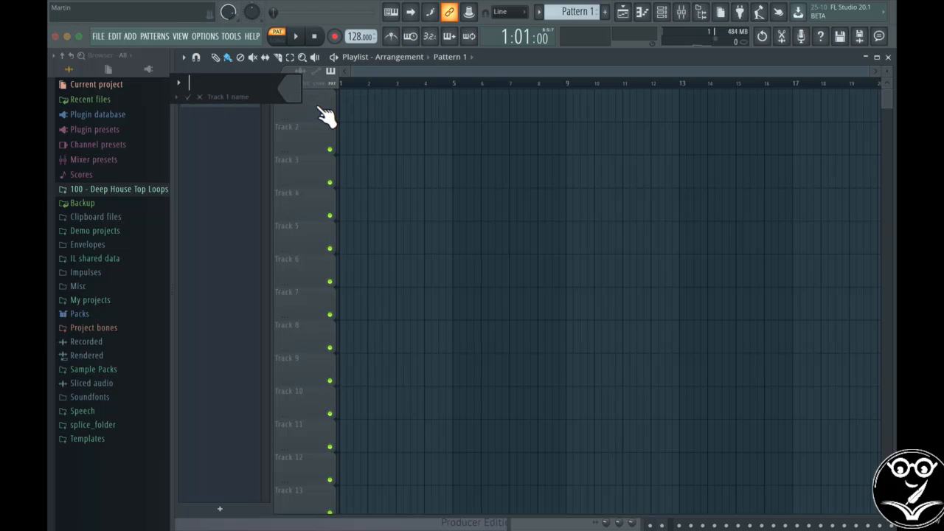
text(Kick)
click(293, 87)
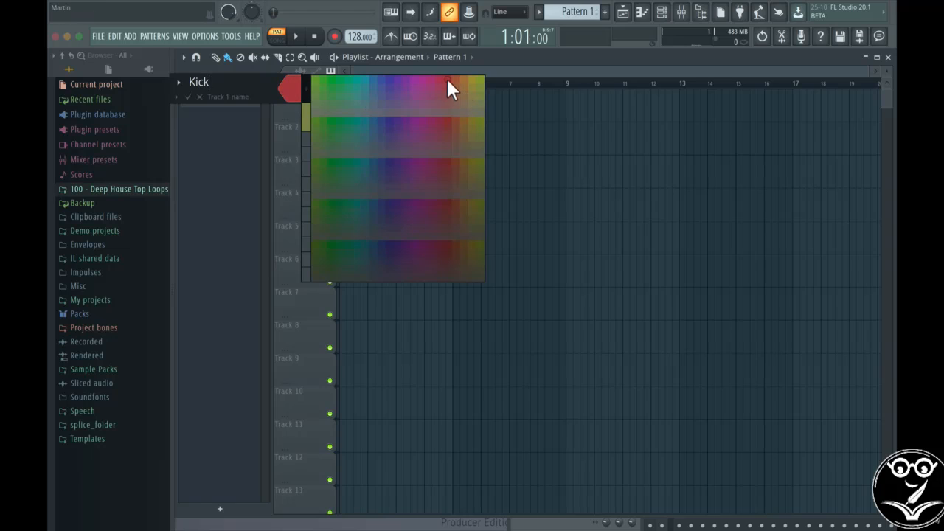
click(446, 78)
click(187, 96)
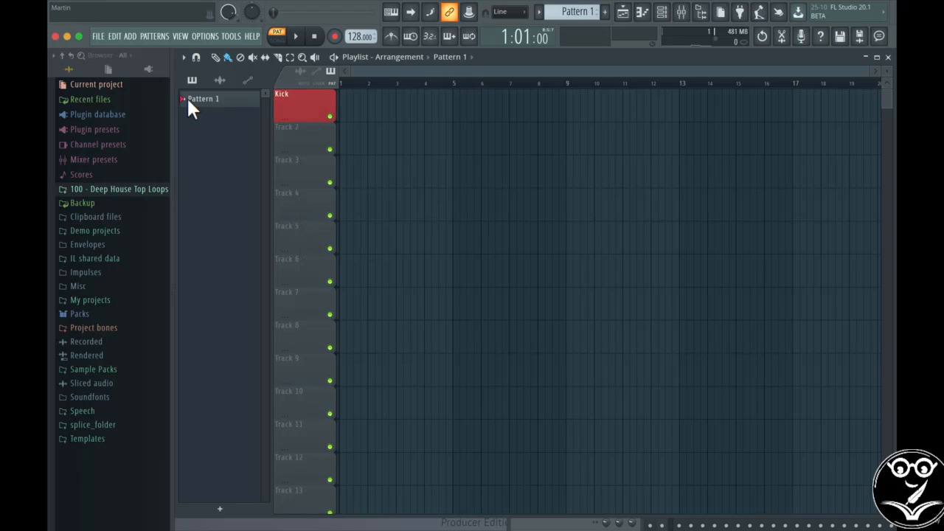
- Rename the second playlist track "Drums 1" and give it an orange color
right_click(291, 132)
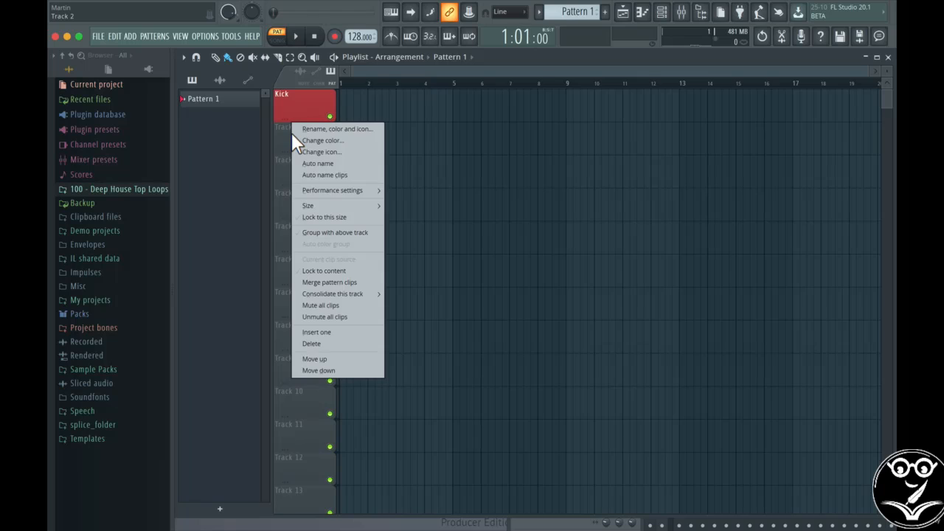
click(313, 130)
text(Drums 1)
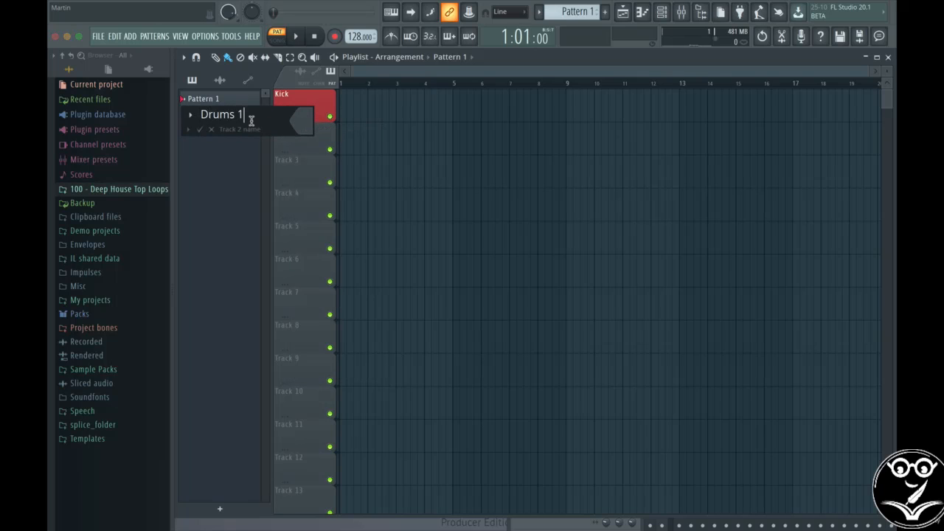
click(301, 126)
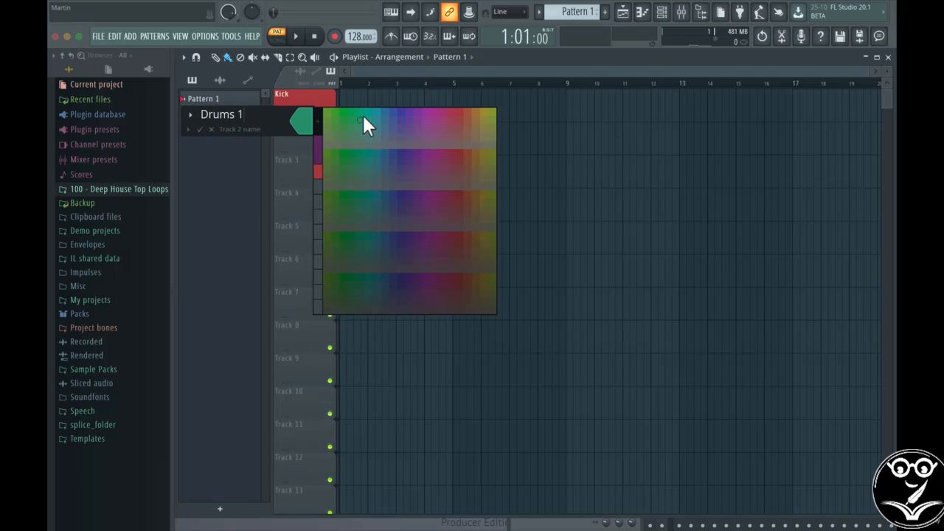
click(478, 112)
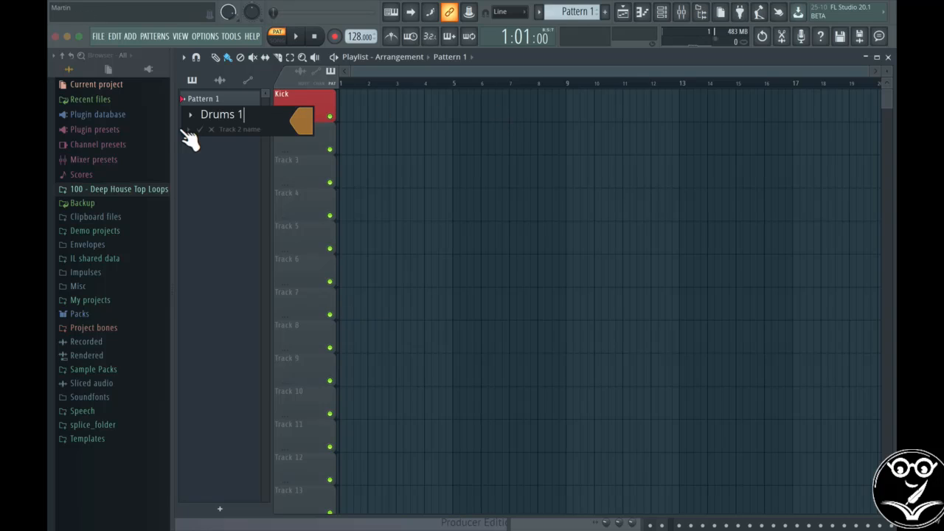
click(200, 130)
- Rename the third playlist track "Drums 2" and color it orange to match Drums 1
right_click(286, 171)
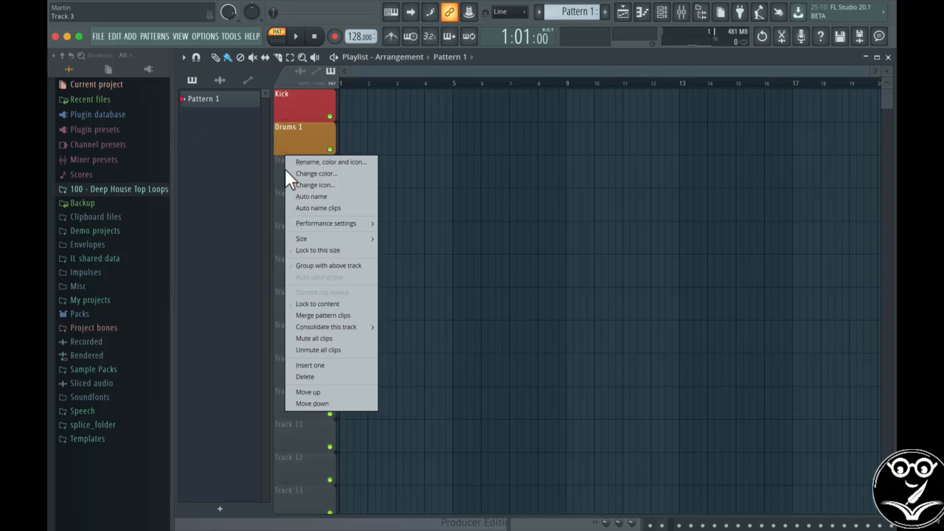
click(313, 162)
text(Drums 2)
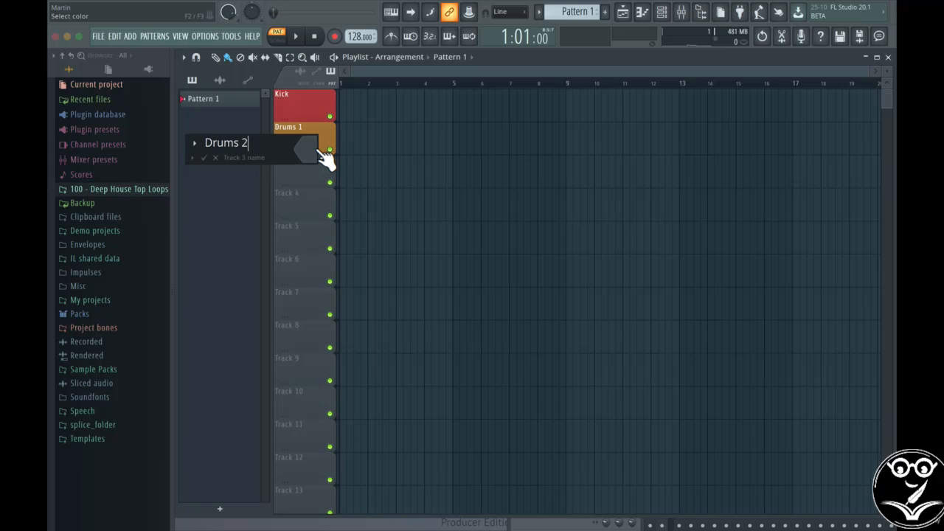
click(312, 156)
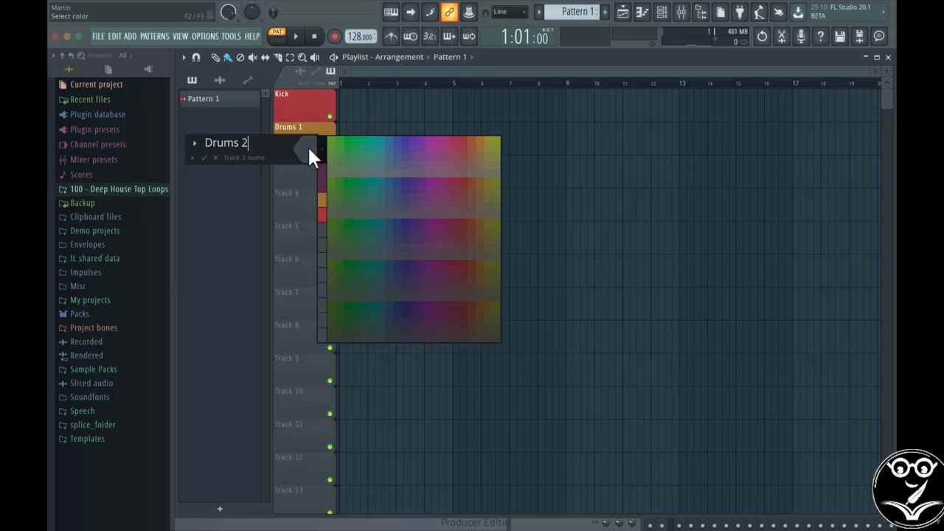
click(480, 142)
click(203, 157)
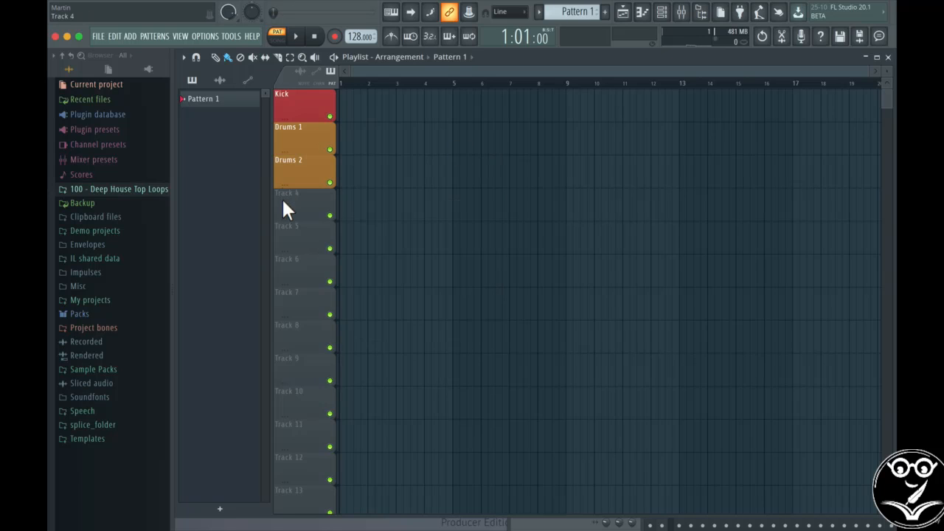
- Name the fourth playlist track "Drums 3" and give it the same orange color as the other drum tracks
right_click(283, 197)
click(309, 195)
text(Dru)
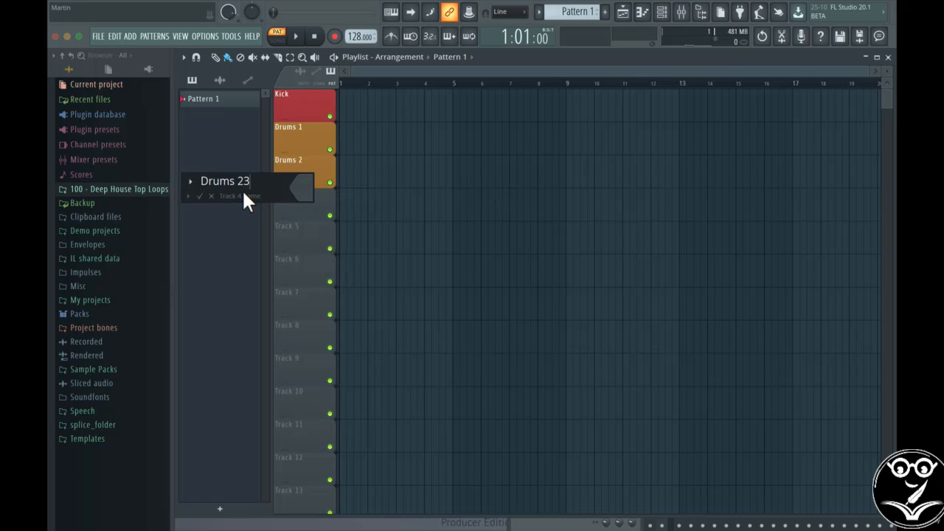
text(ms 3)
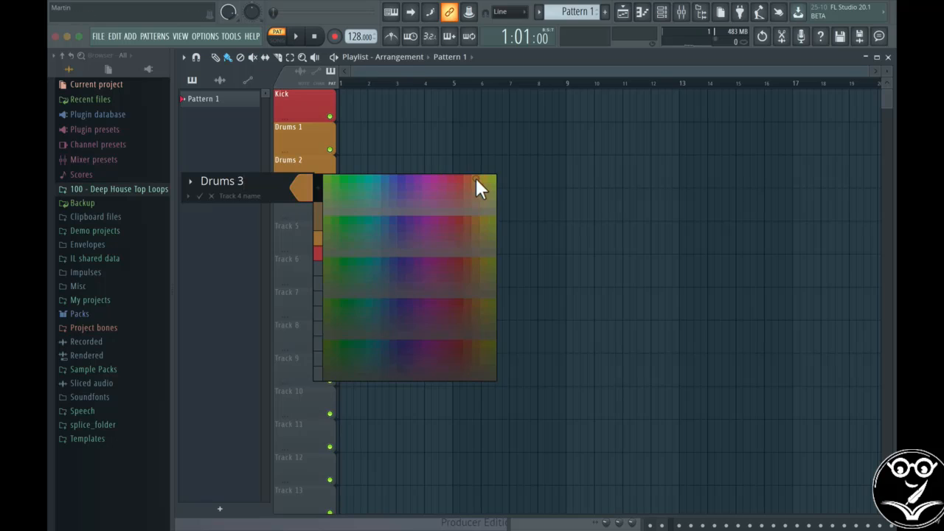
click(200, 195)
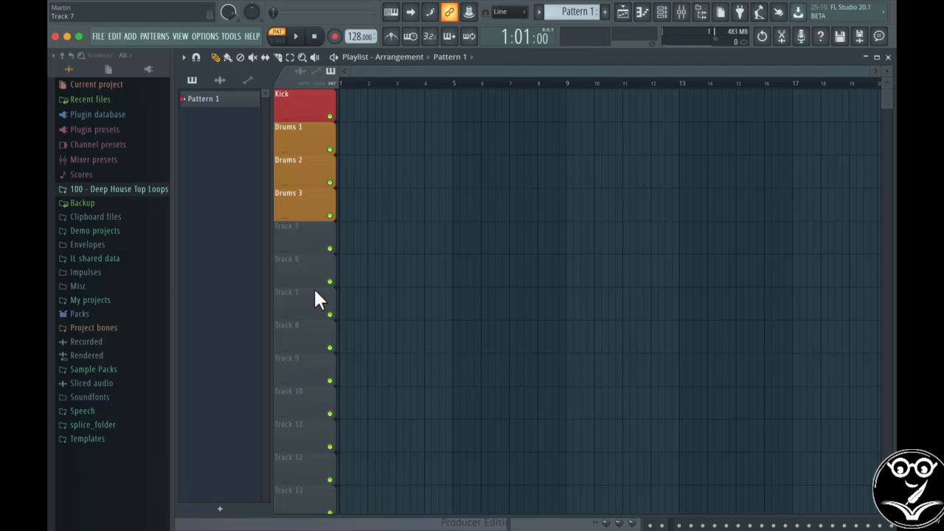
- Rename the fifth playlist track "Synth" and give it a teal green color
right_click(310, 231)
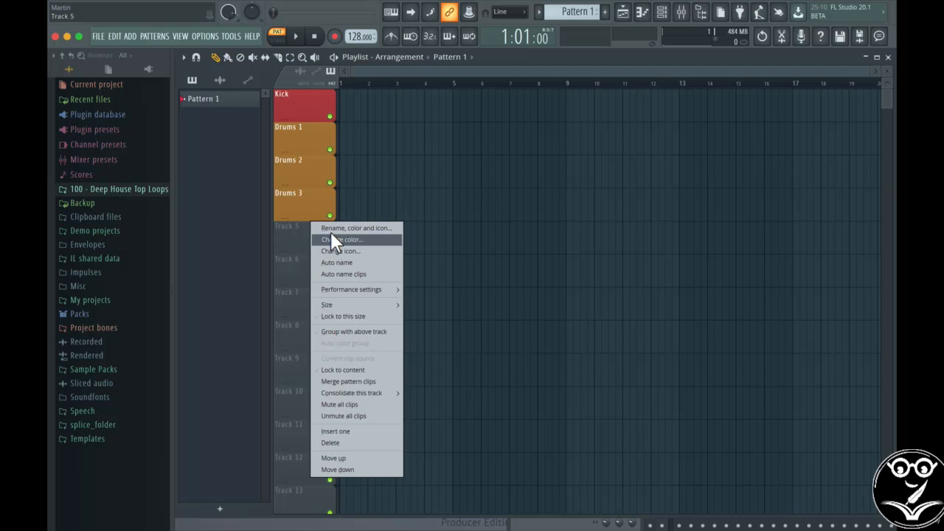
click(333, 239)
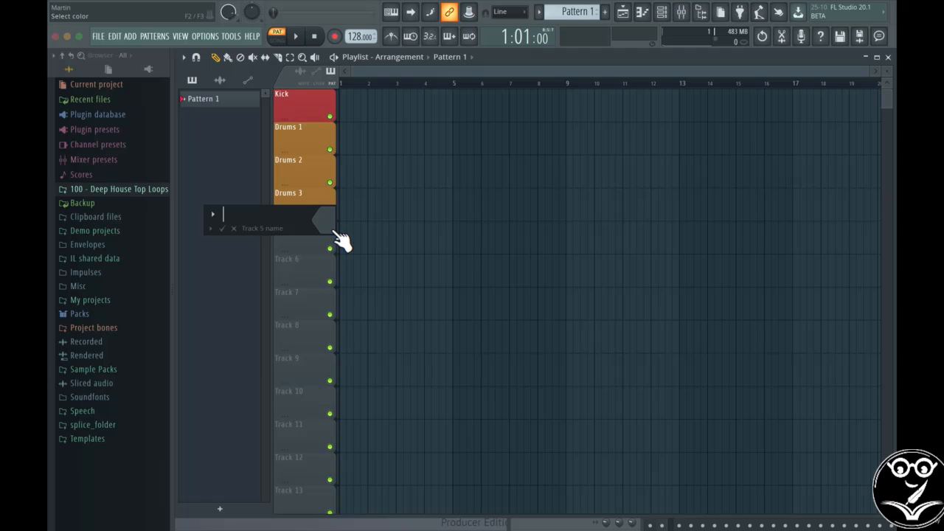
text(Synth)
click(329, 223)
click(381, 209)
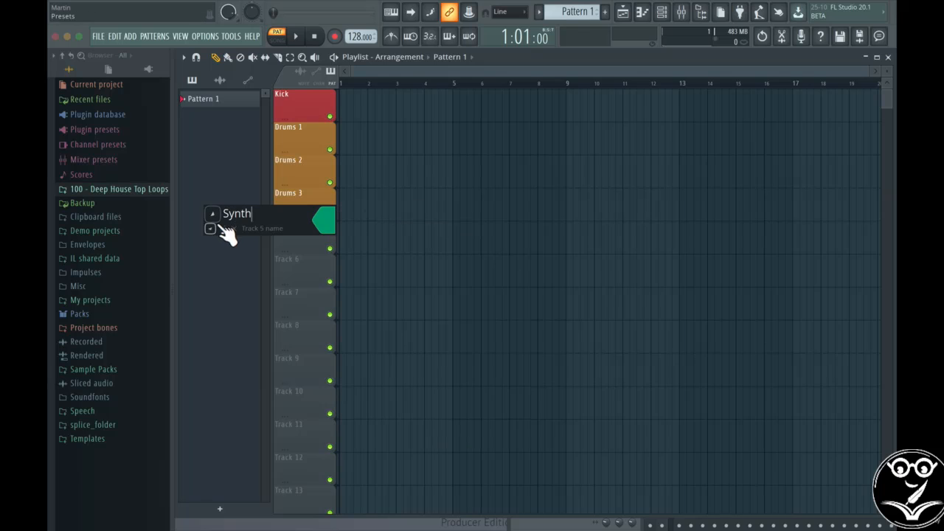
key(Return)
- Rename the sixth playlist track "Piano" and give it a light green color
right_click(306, 275)
click(336, 262)
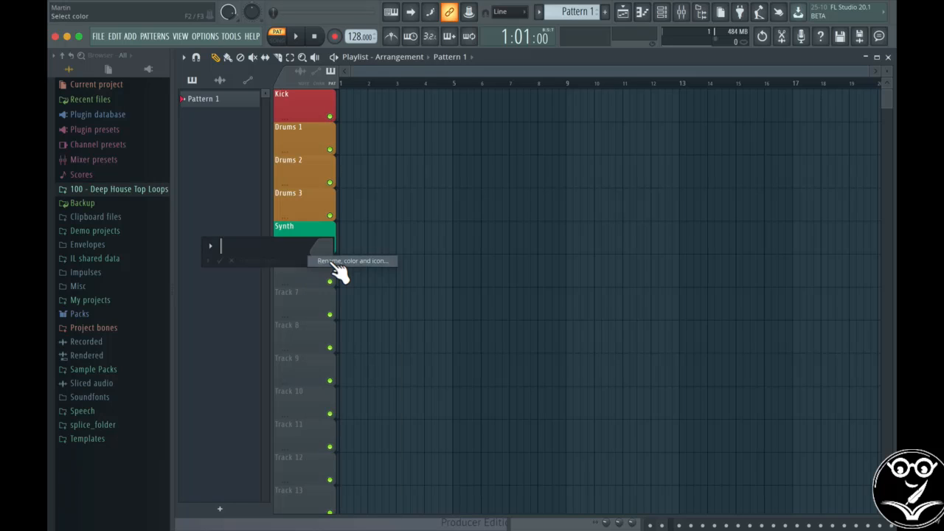
text(Piano)
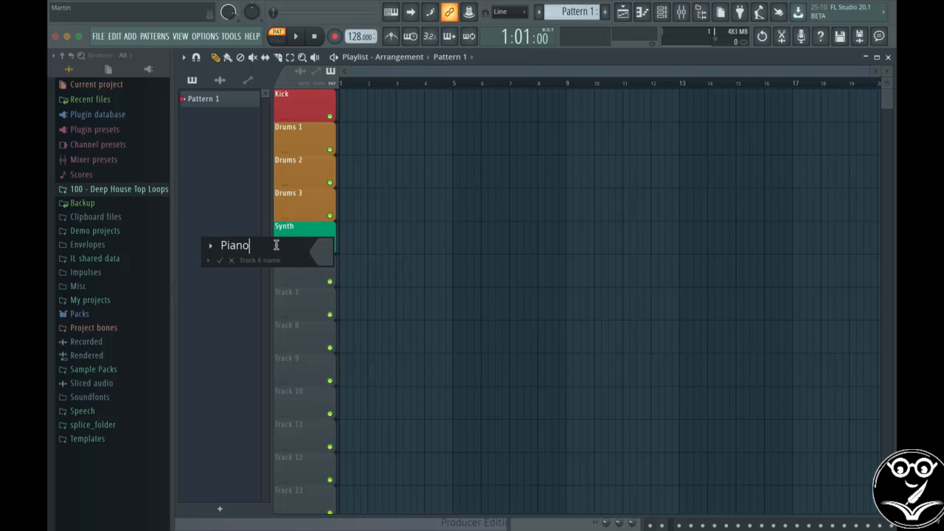
click(322, 251)
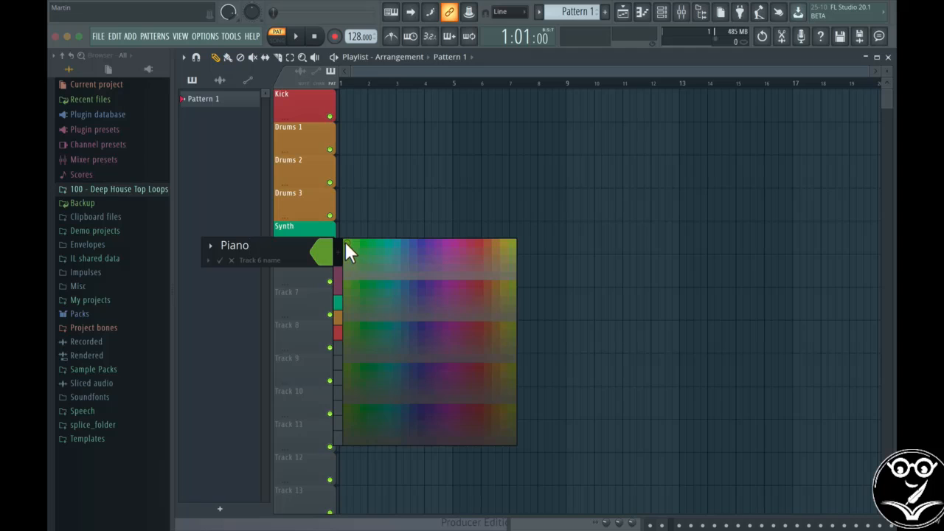
click(345, 250)
key(Return)
- Rename the seventh playlist track "Bass" and give it a blue color
right_click(303, 297)
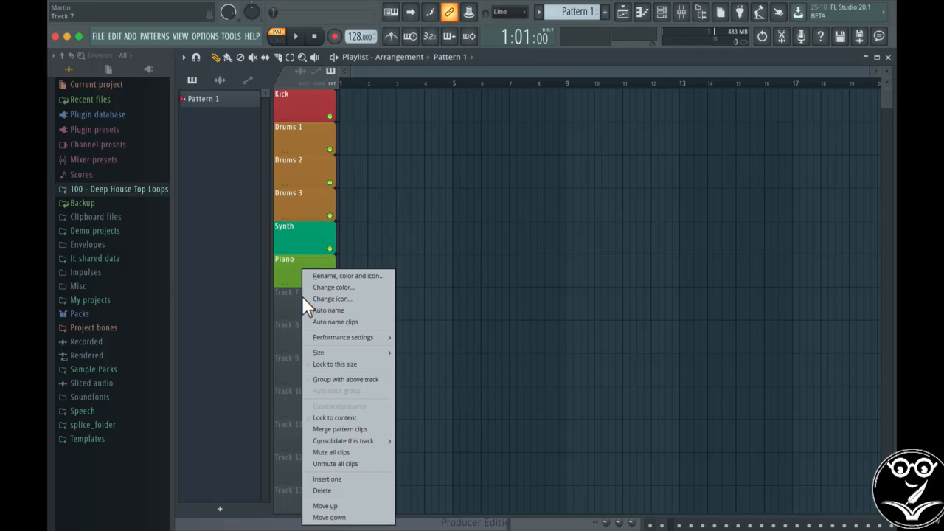
click(302, 296)
right_click(302, 296)
click(338, 276)
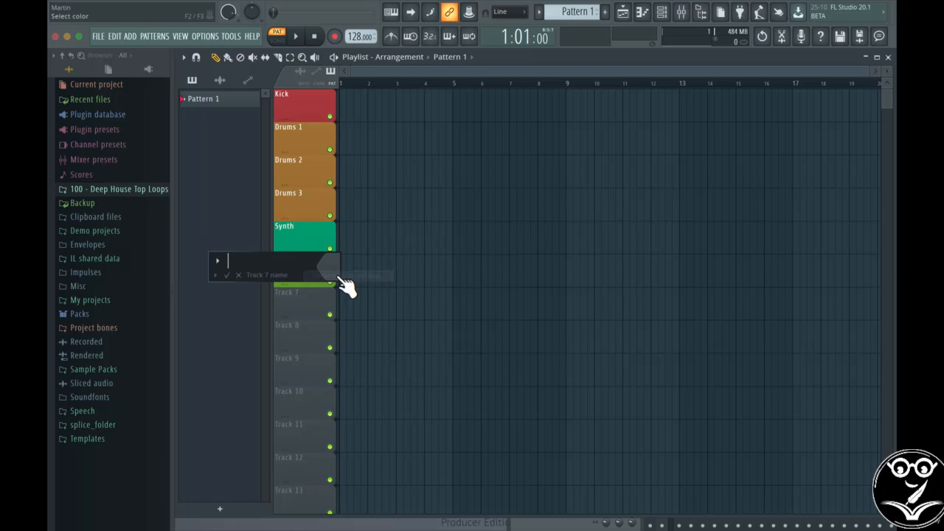
text(Bass)
click(331, 267)
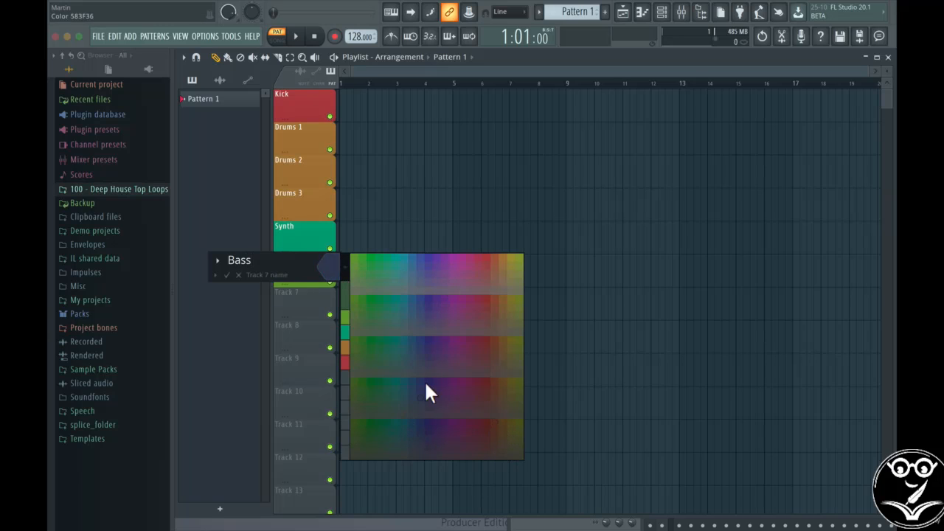
click(430, 256)
click(227, 275)
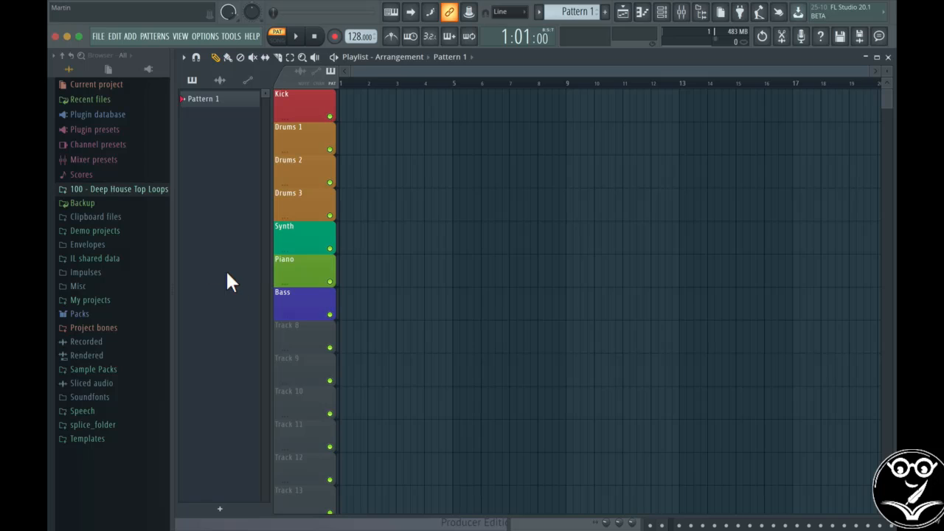
right_click(302, 329)
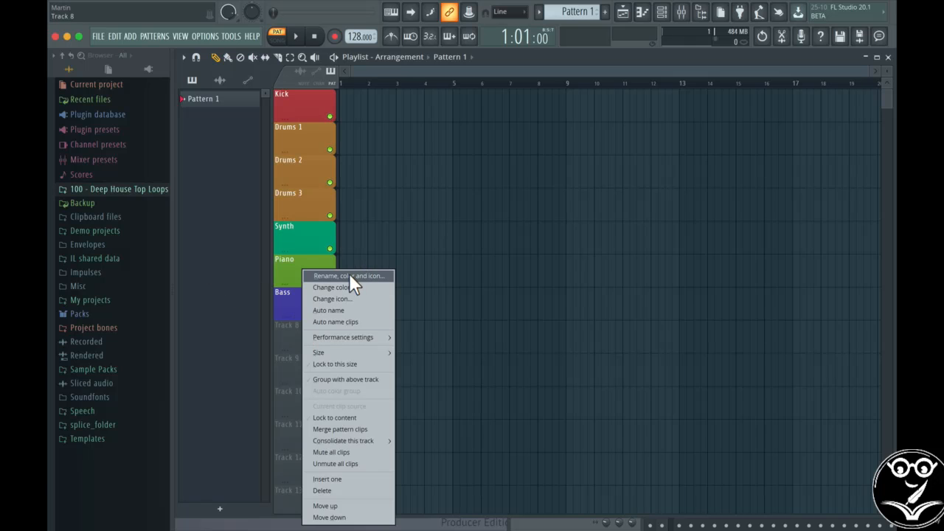
click(352, 276)
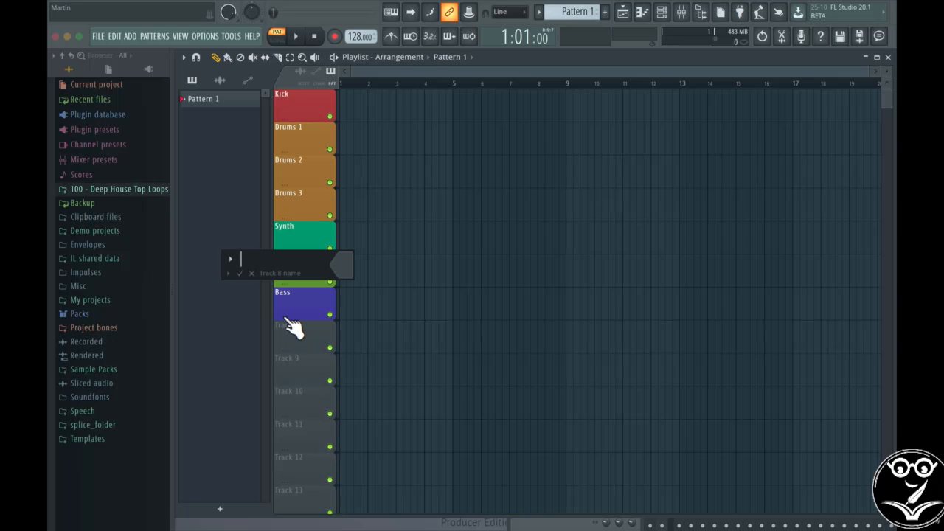
click(252, 274)
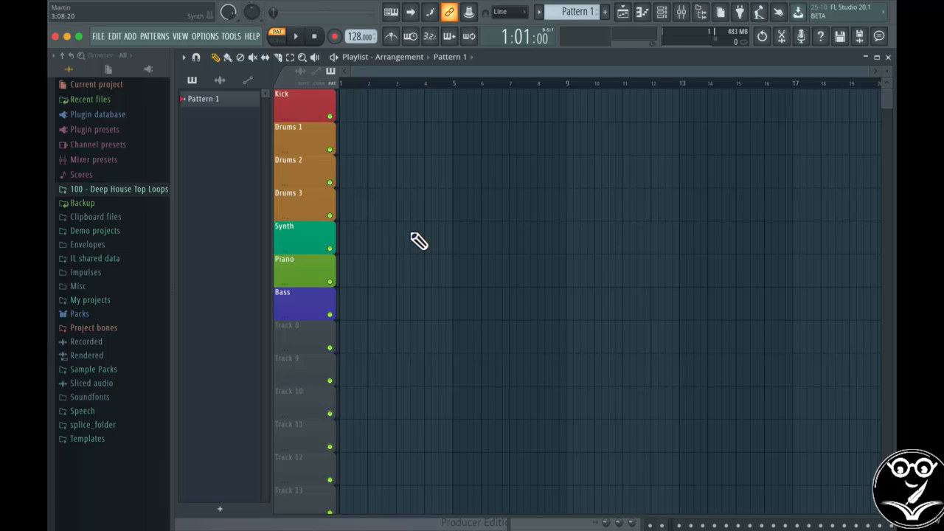
- Show the Channel rack over the upper part of the playlist and inspect the Sampler channel's settings
click(667, 15)
drag(703, 105, 473, 112)
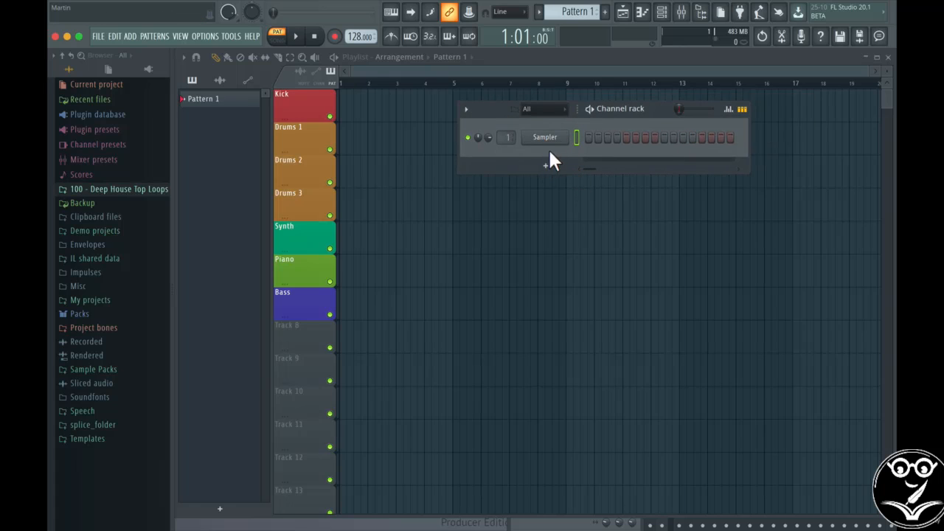
click(563, 145)
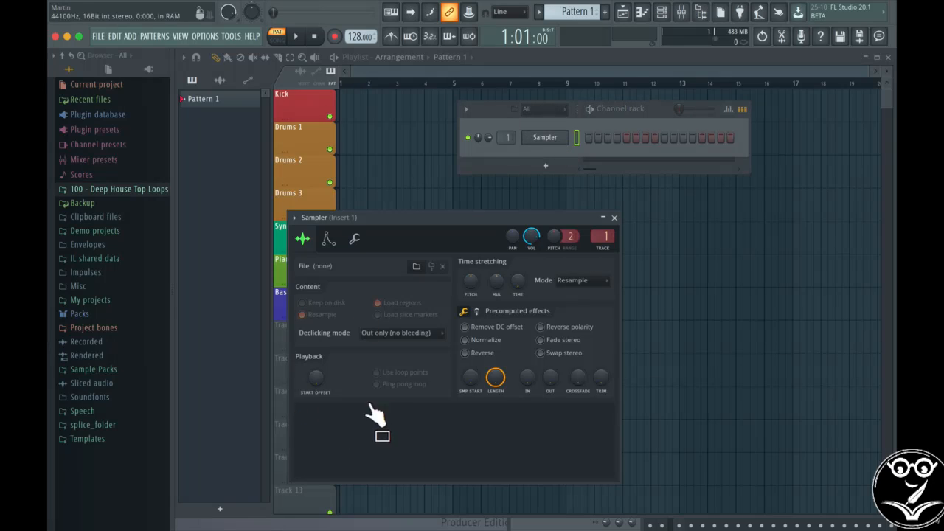
click(615, 218)
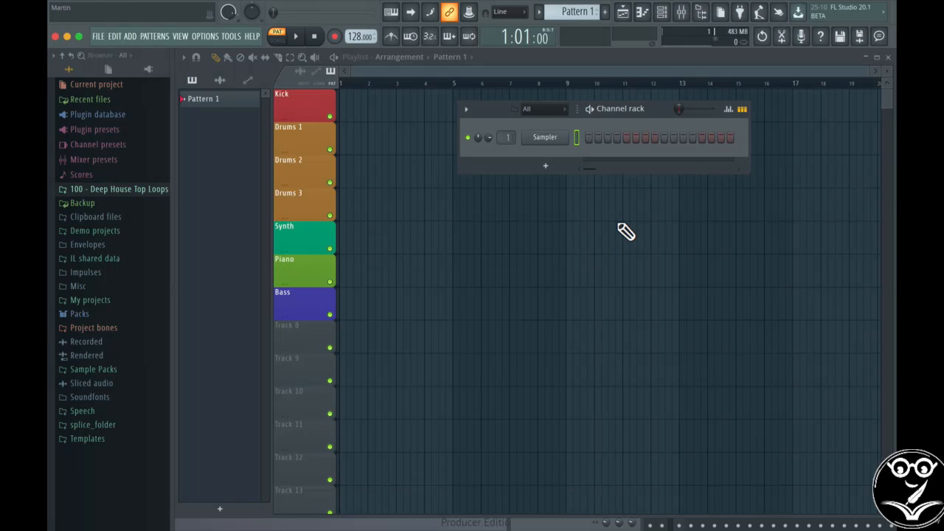
- Add an FL Keys channel to the Channel rack and audition it with the typing keyboard enabled as a piano
click(545, 166)
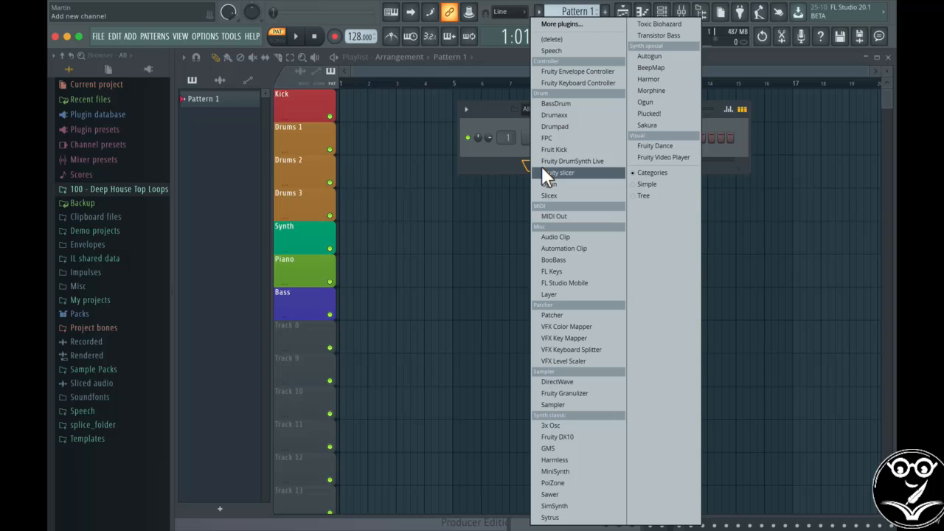
click(551, 271)
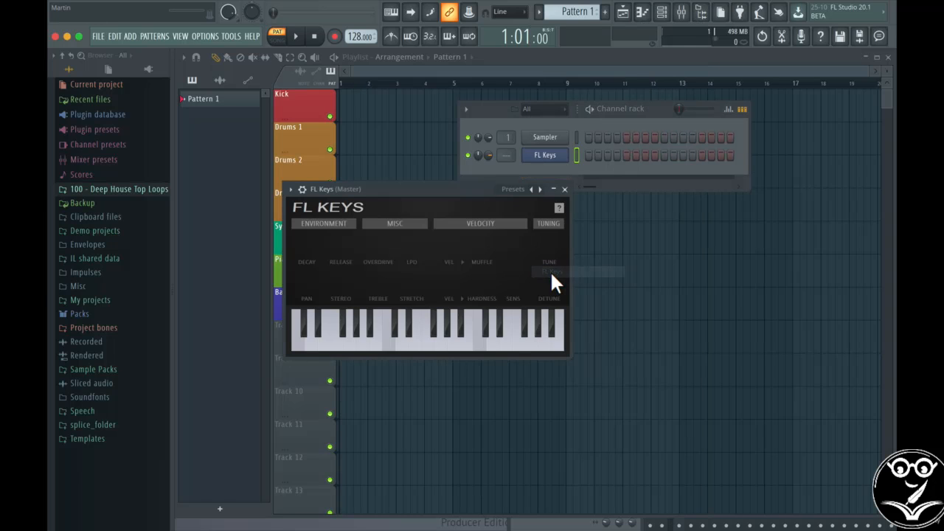
click(391, 12)
key(l)
key(j)
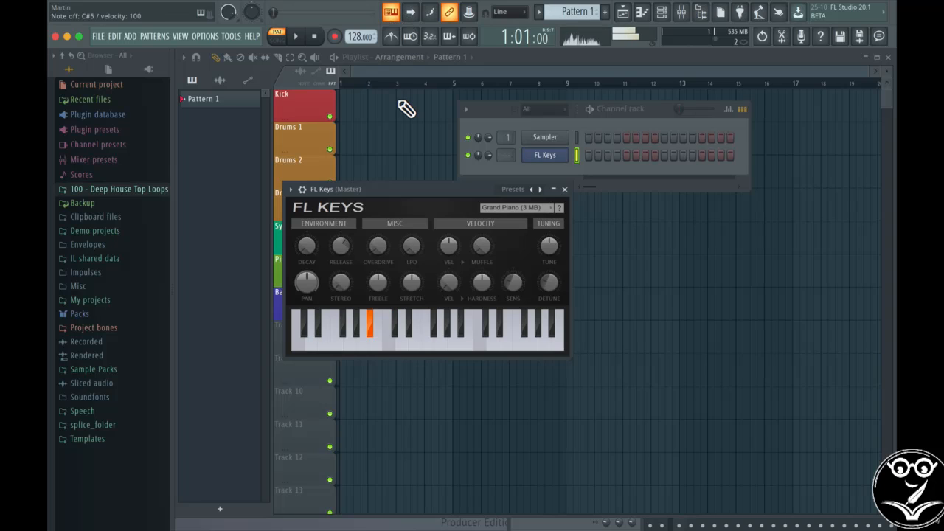
click(565, 190)
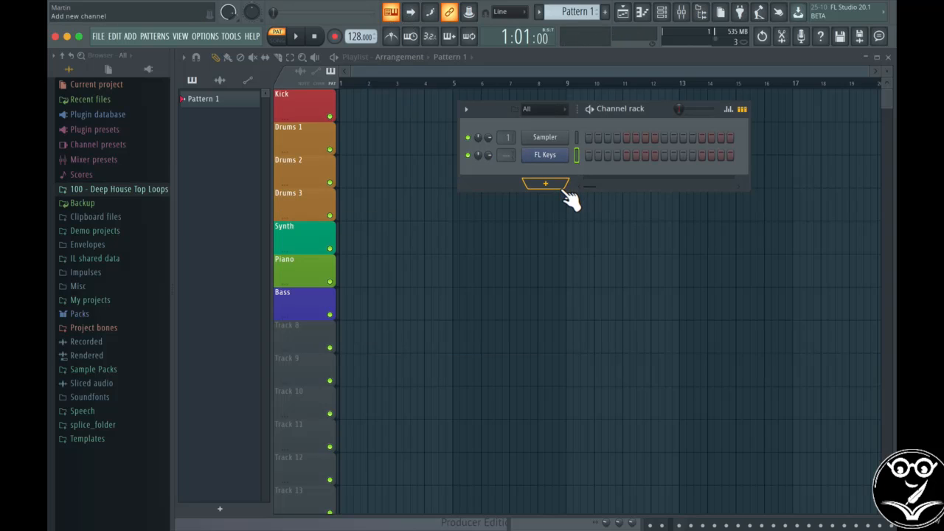
- Add a 3x Osc channel to the Channel rack and move its plugin window clear of the playlist's upper edge
click(548, 184)
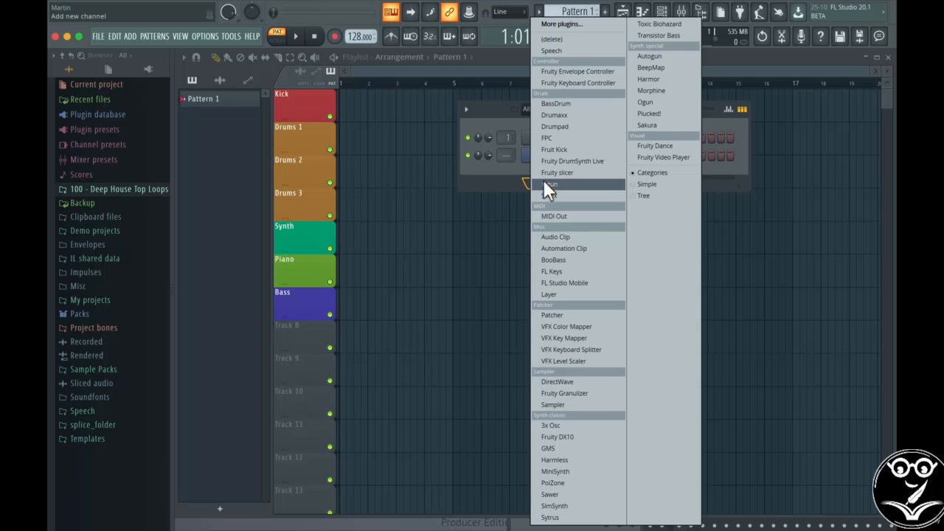
click(546, 427)
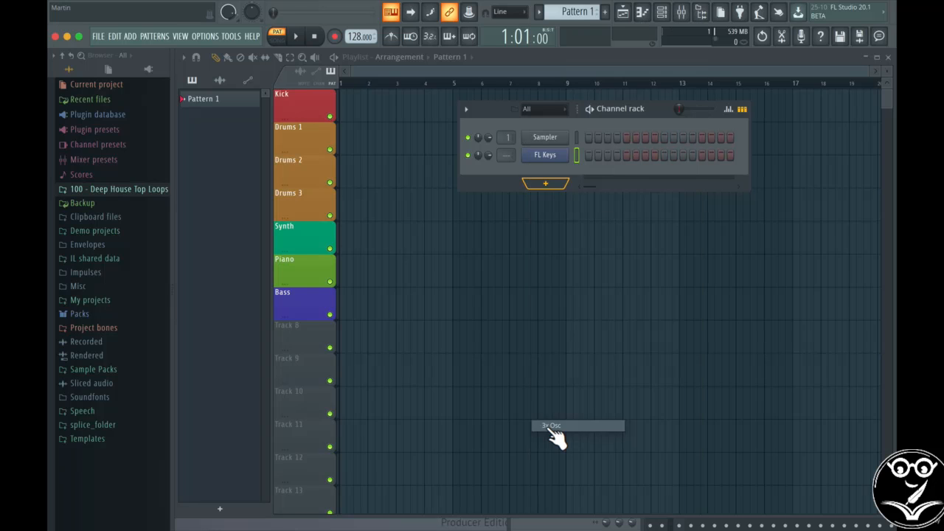
drag(358, 87, 445, 176)
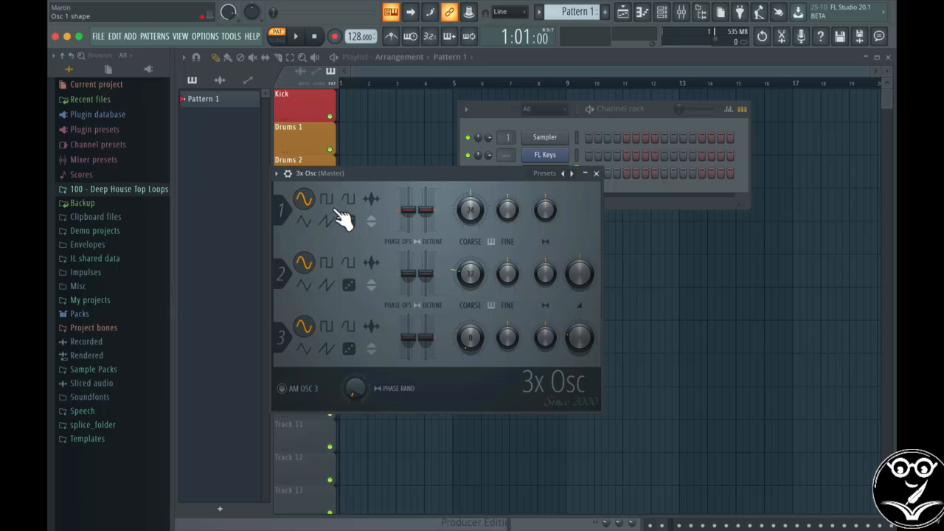
- Inspect the 3x Osc oscillator shapes and its preset options, and close the plugin window
click(327, 264)
click(303, 264)
click(550, 176)
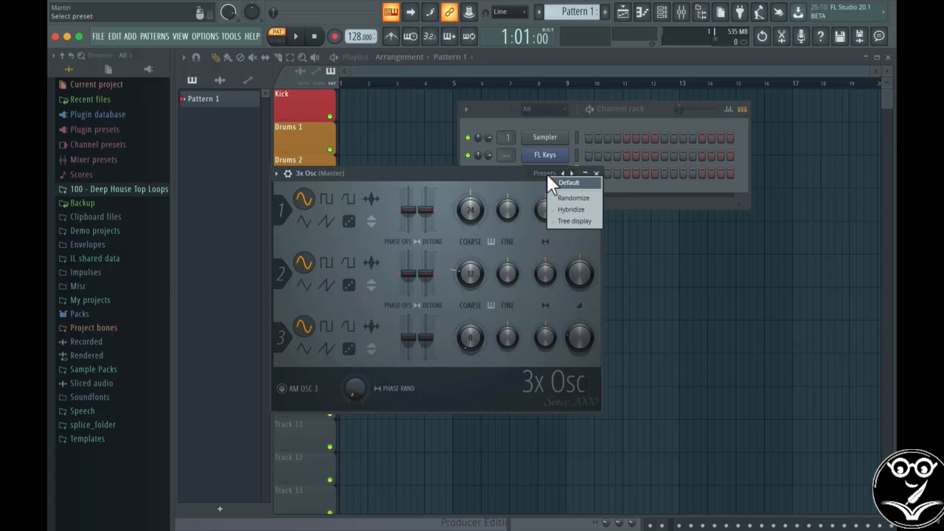
click(545, 174)
click(544, 170)
click(607, 169)
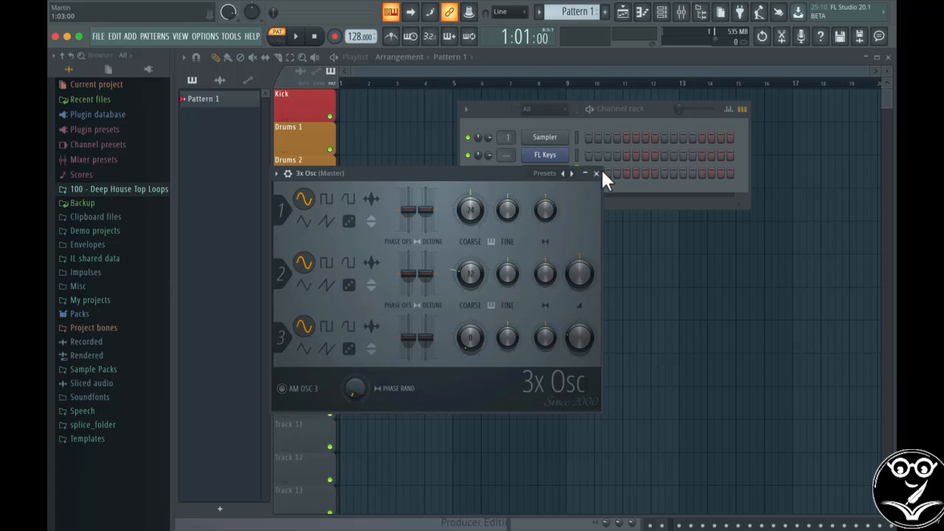
click(597, 174)
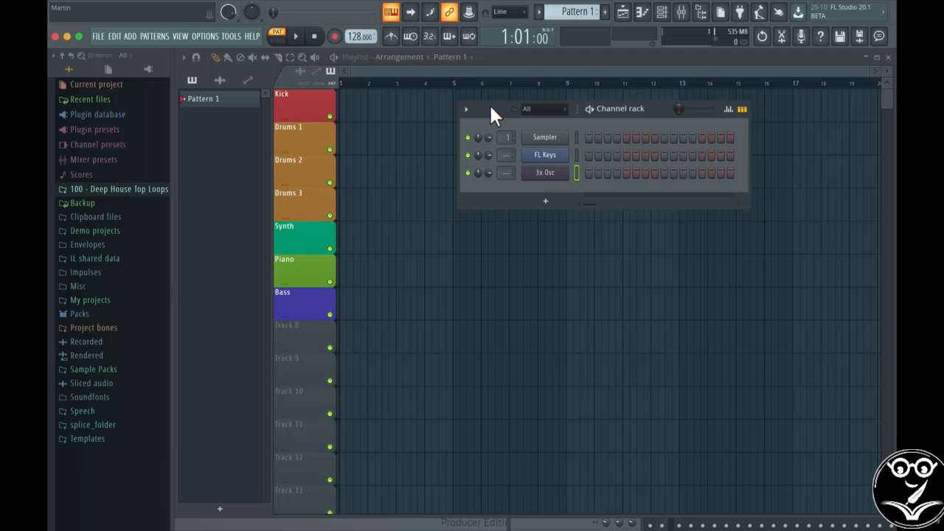
- Open the FL Keys channel's piano roll and stack C6, D6 and E6 notes at the start of Pattern 1
drag(490, 104, 476, 112)
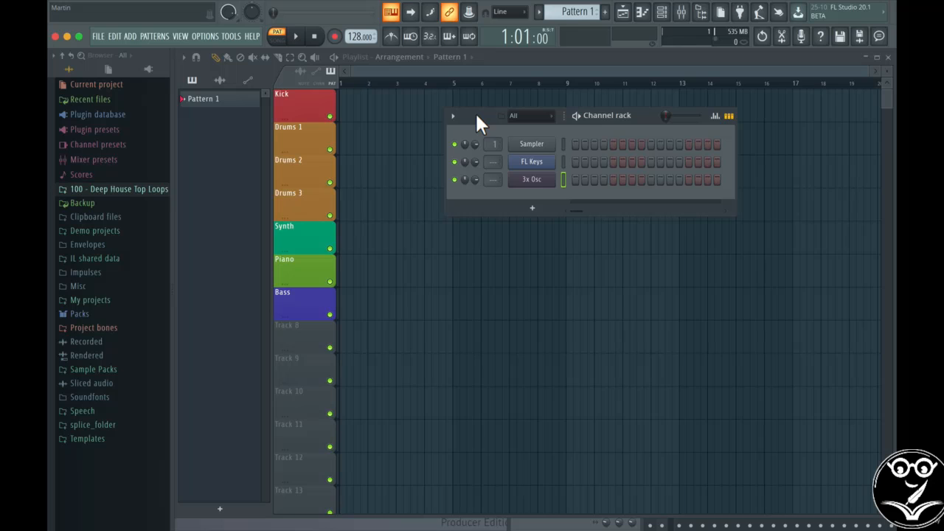
right_click(546, 162)
click(569, 160)
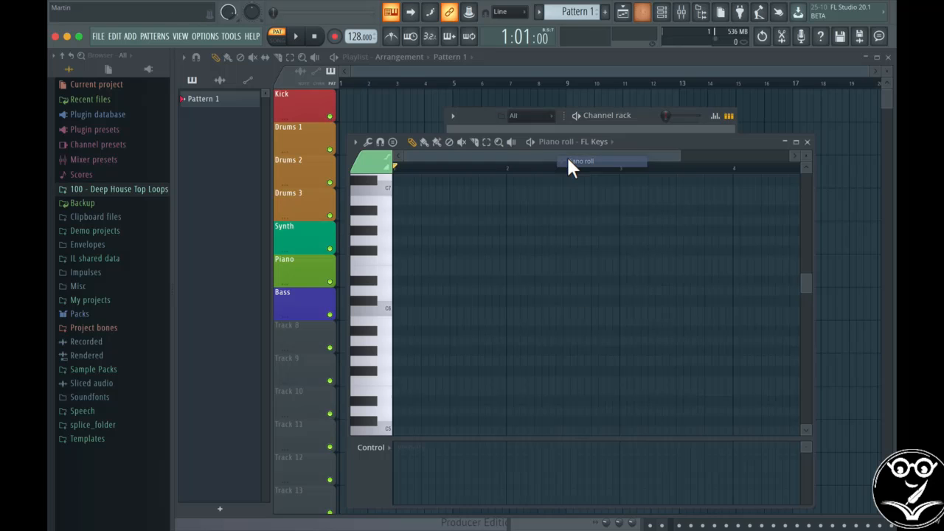
click(398, 311)
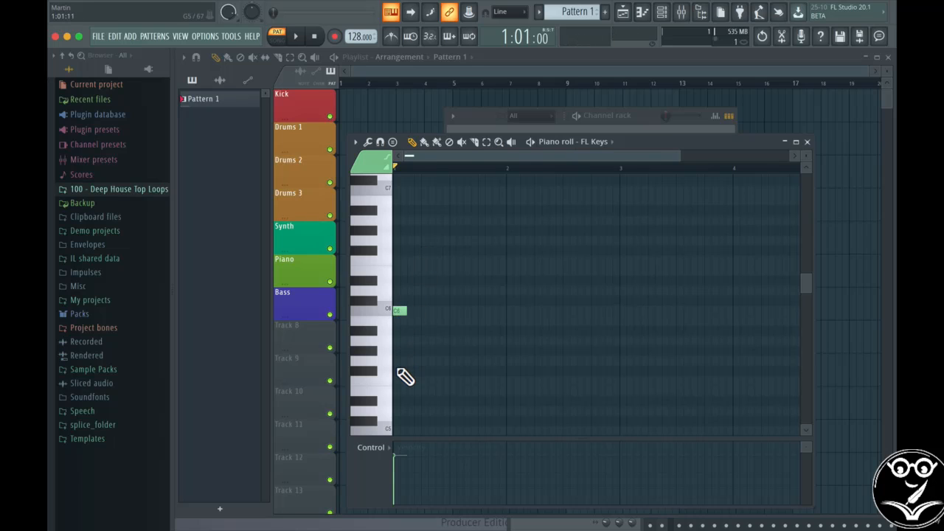
click(400, 370)
click(399, 401)
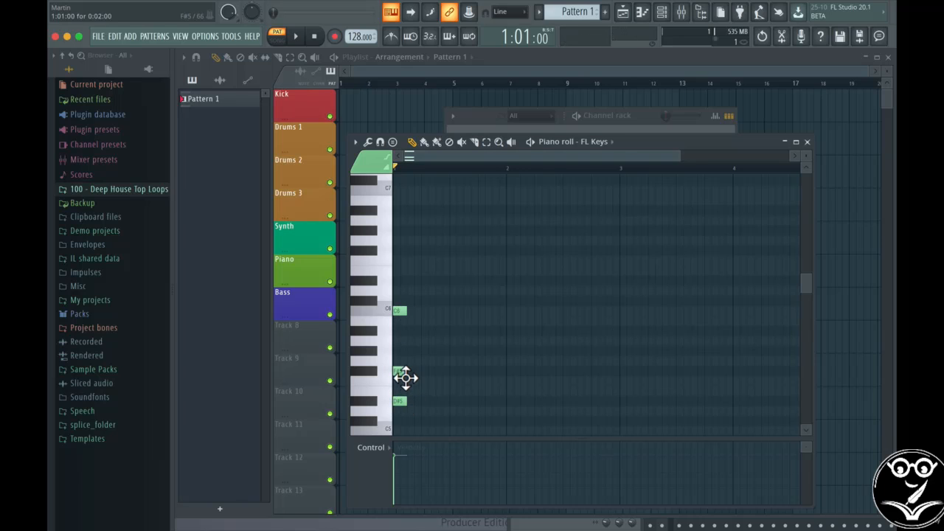
drag(400, 371, 399, 291)
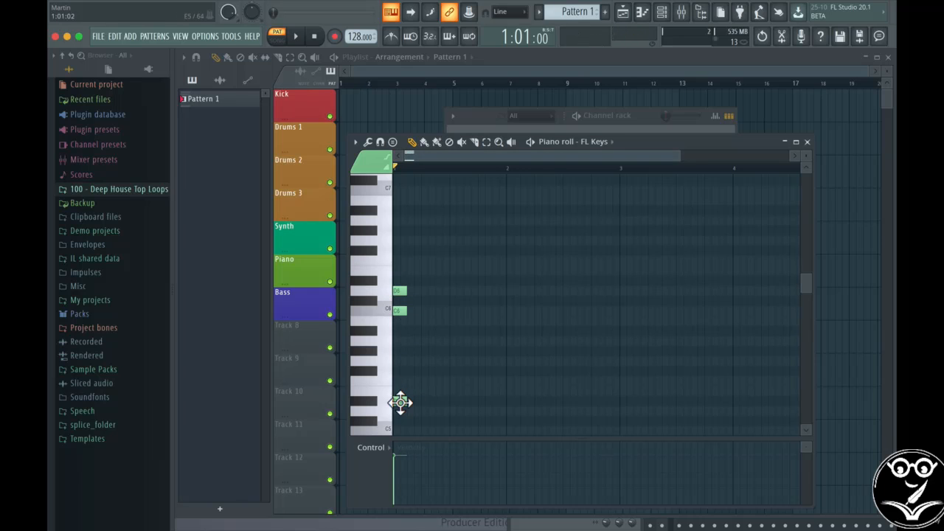
drag(399, 400, 400, 274)
key(space)
key(space)
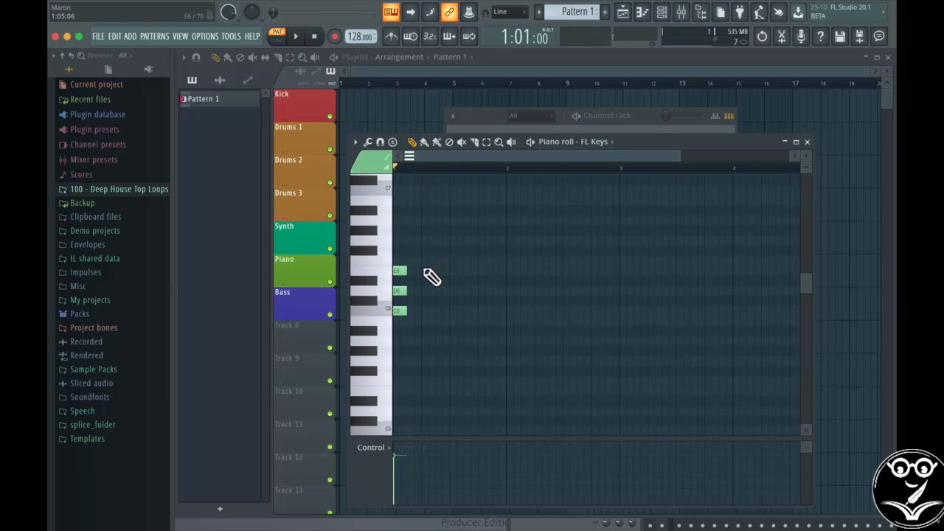
- Repeat the E6, D6 and C6 chord on the second and third beats and play the pattern back
click(428, 270)
click(428, 291)
click(428, 310)
click(456, 270)
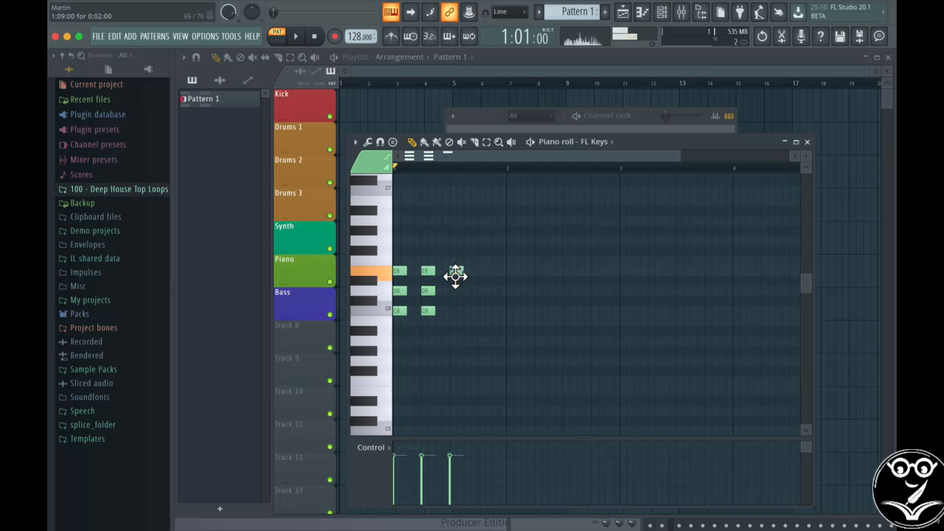
click(456, 291)
click(456, 310)
key(space)
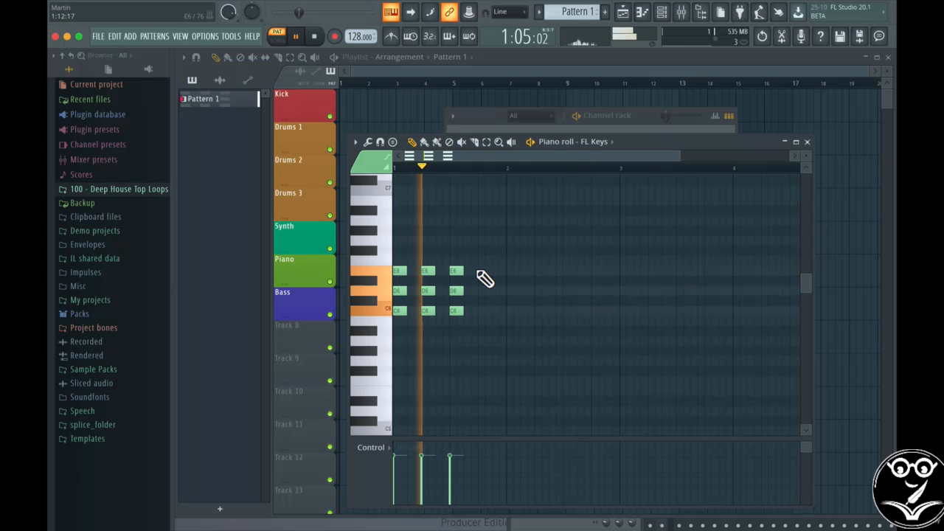
key(space)
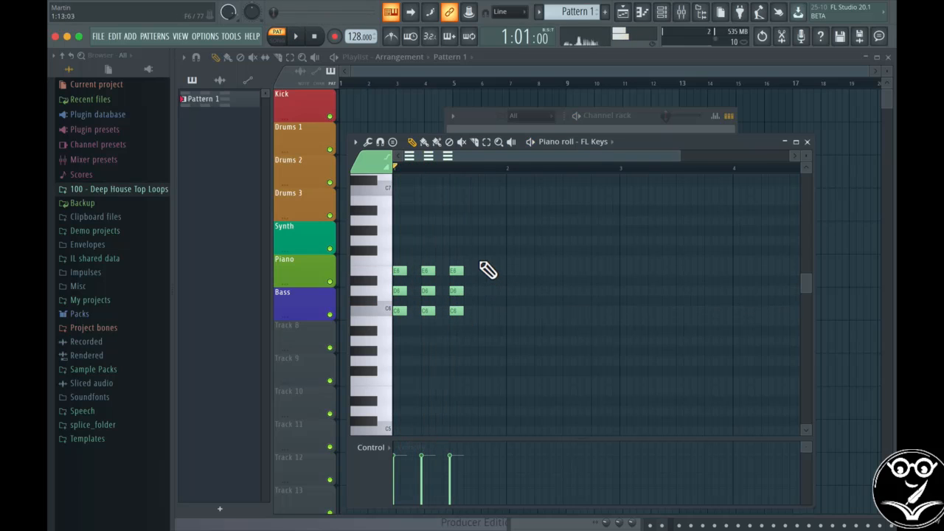
- Add a chord of F6, D6 and C6 on the fourth beat and play the pattern back
click(485, 251)
drag(490, 266, 485, 268)
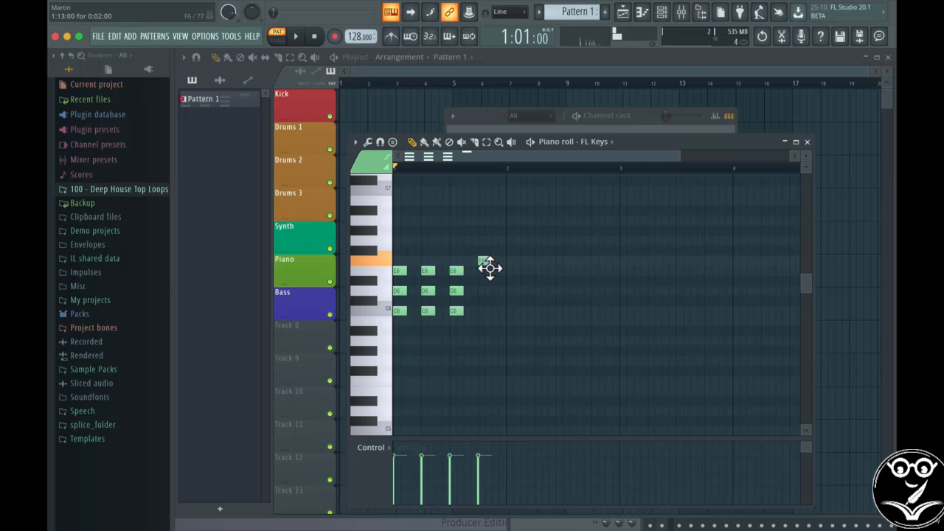
click(486, 292)
click(485, 311)
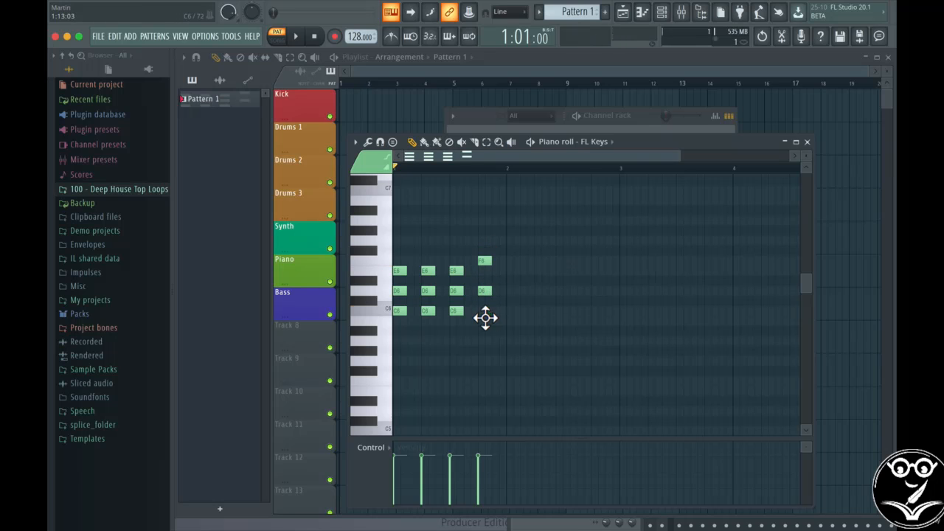
key(space)
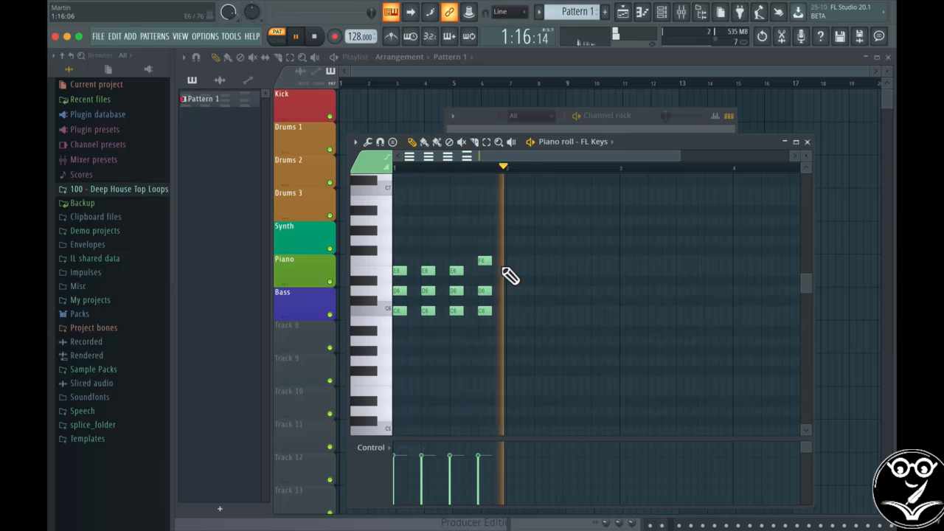
key(space)
- Close the piano roll and place a Pattern 1 clip at bar 1 of the Piano track in the playlist
click(808, 141)
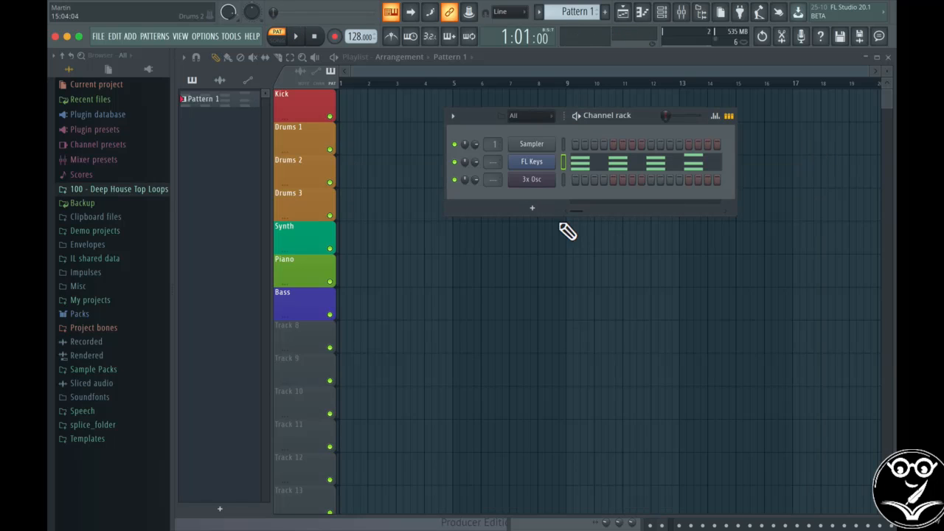
click(347, 279)
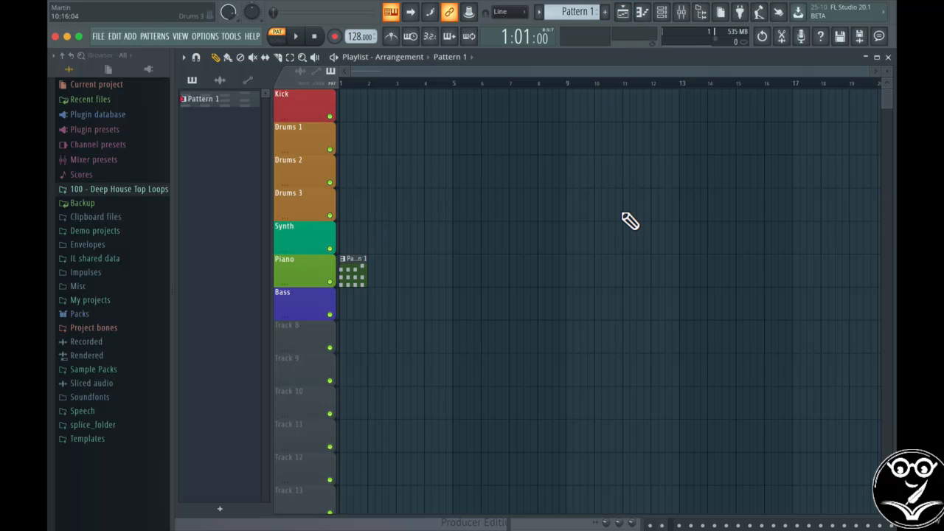
- Show the mixer and the Channel rack together, with the mixer below the rack and clear of the playlist track names
click(681, 13)
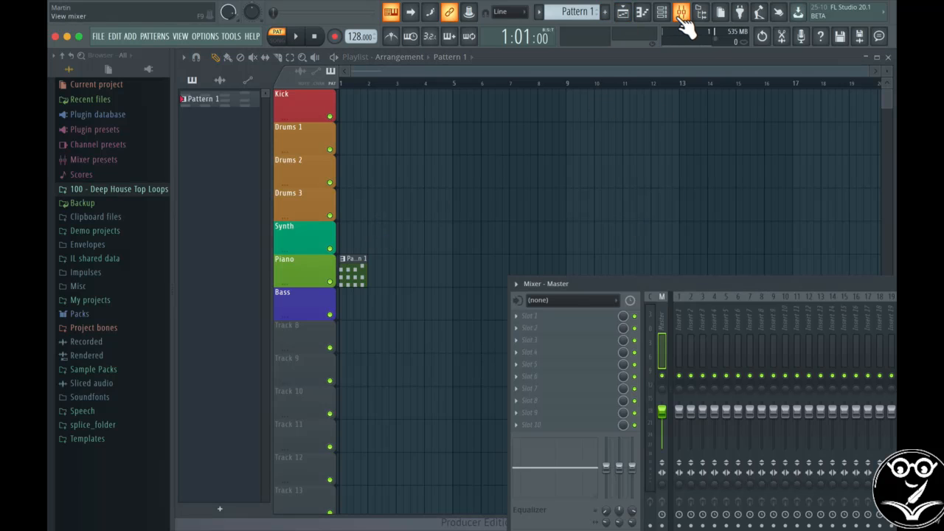
drag(667, 283, 349, 231)
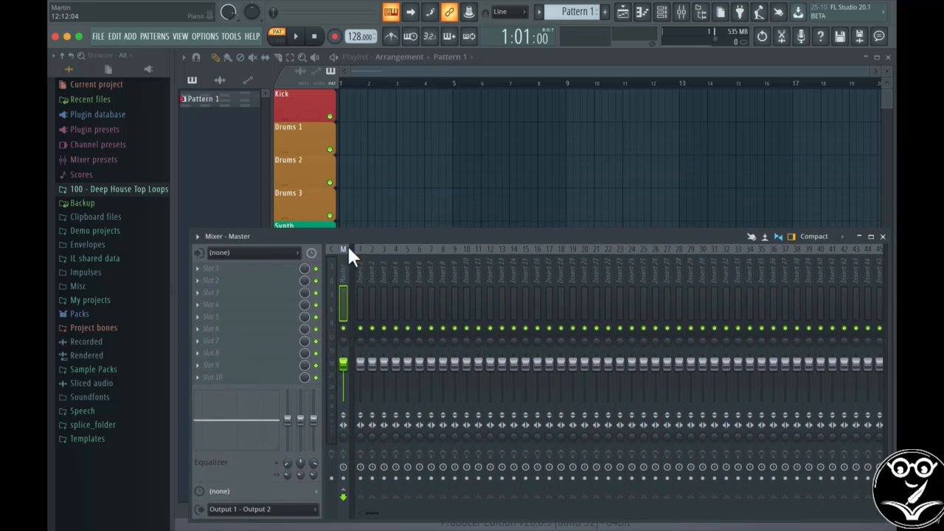
click(664, 13)
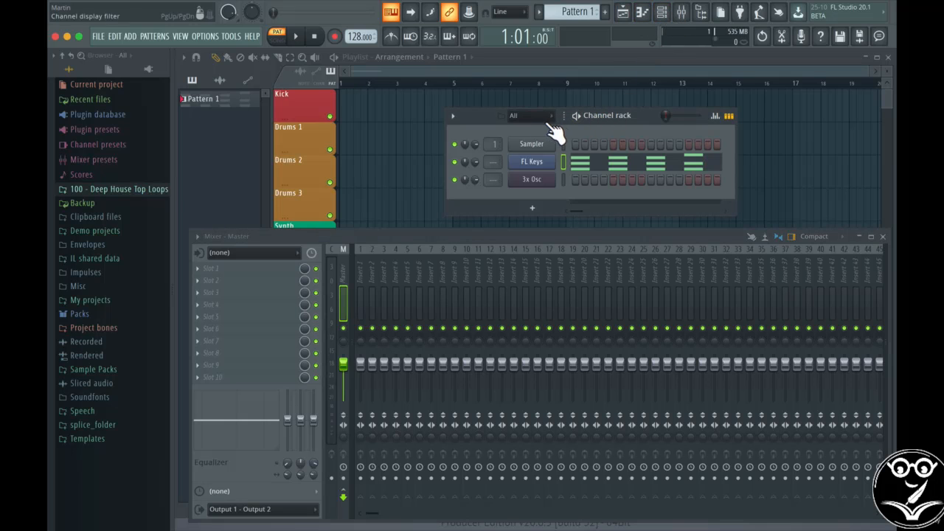
drag(394, 235, 593, 253)
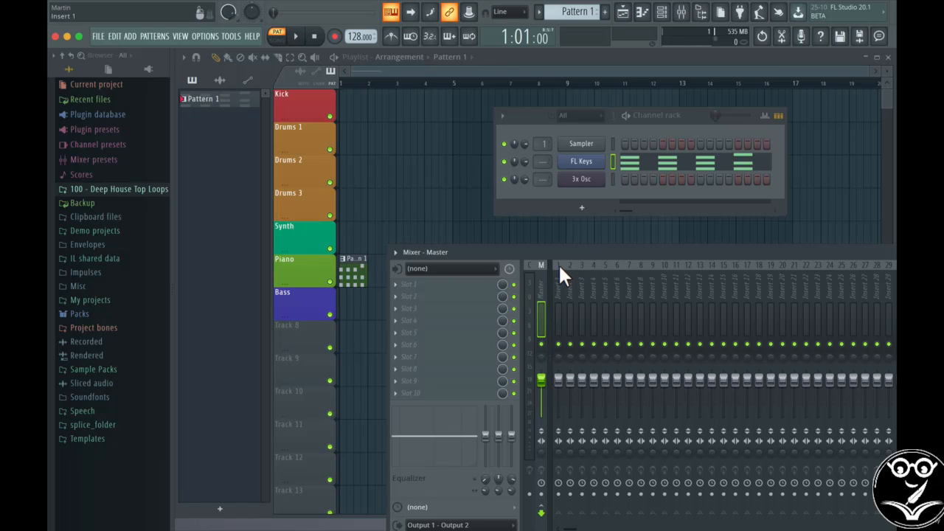
click(558, 284)
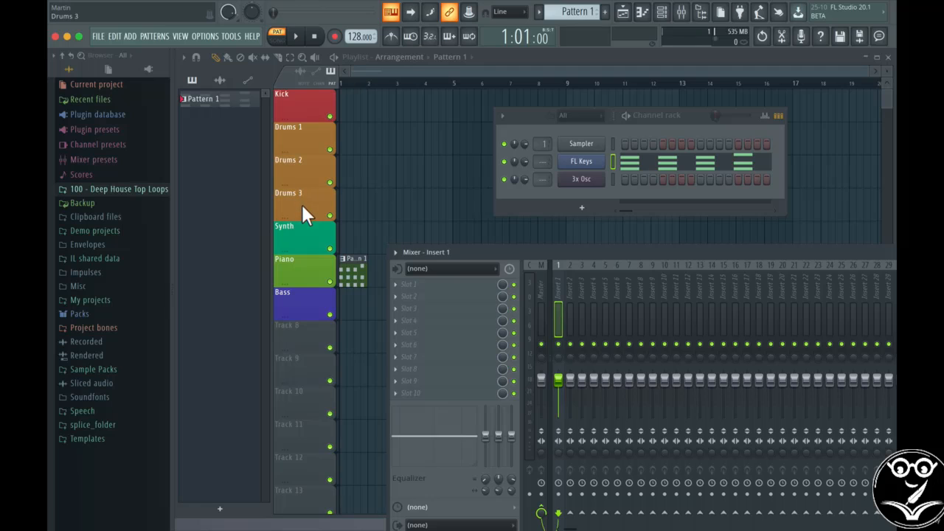
drag(556, 288, 559, 238)
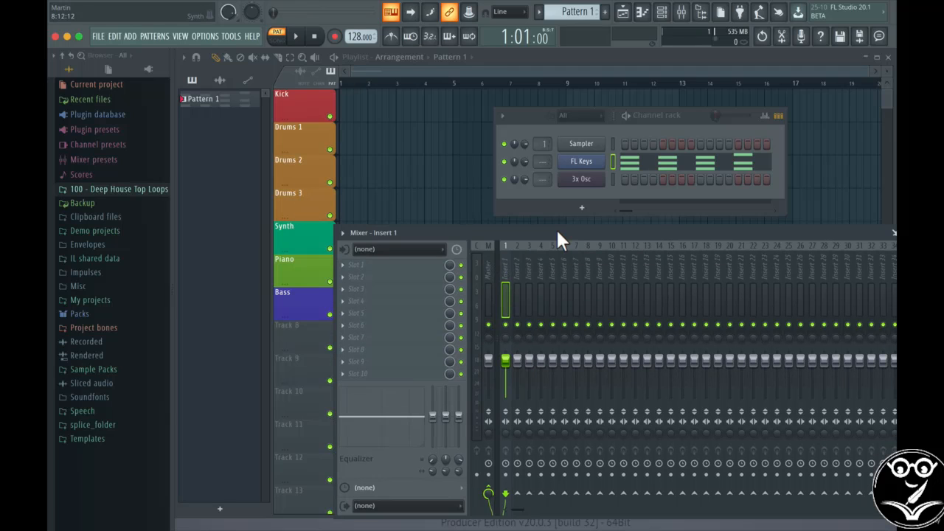
- Rename mixer track Insert 1 "Kick" and give it a red color
right_click(505, 261)
click(528, 254)
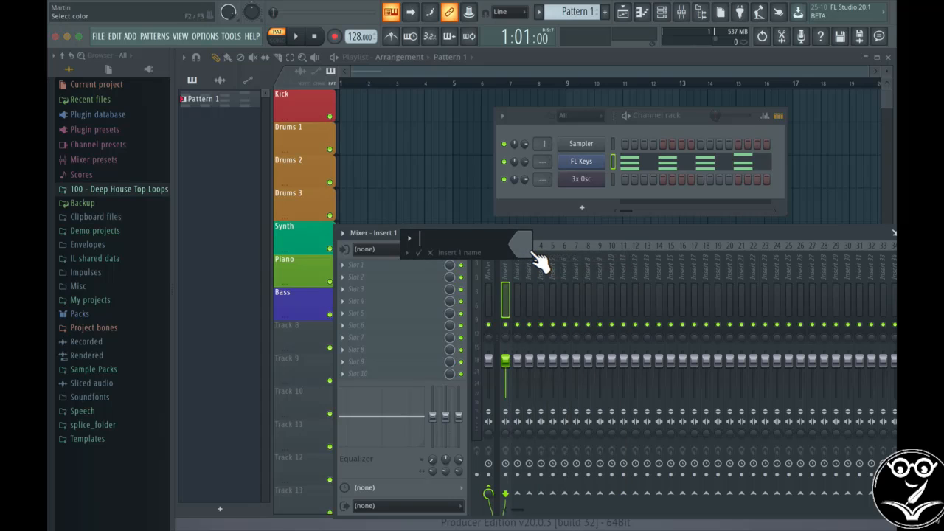
text(Kick)
click(522, 237)
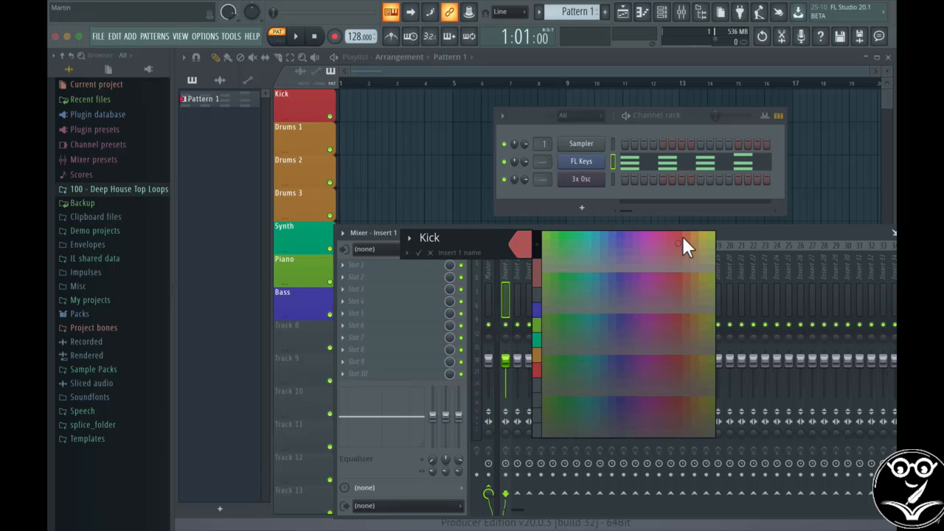
click(677, 235)
click(422, 254)
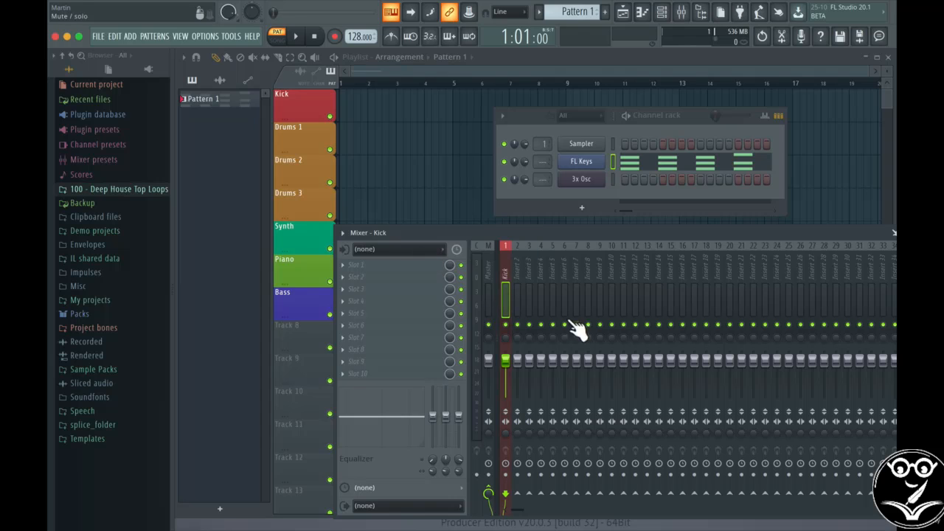
- Rename mixer track Insert 2 "Drums" and give it an orange color
right_click(517, 245)
click(533, 258)
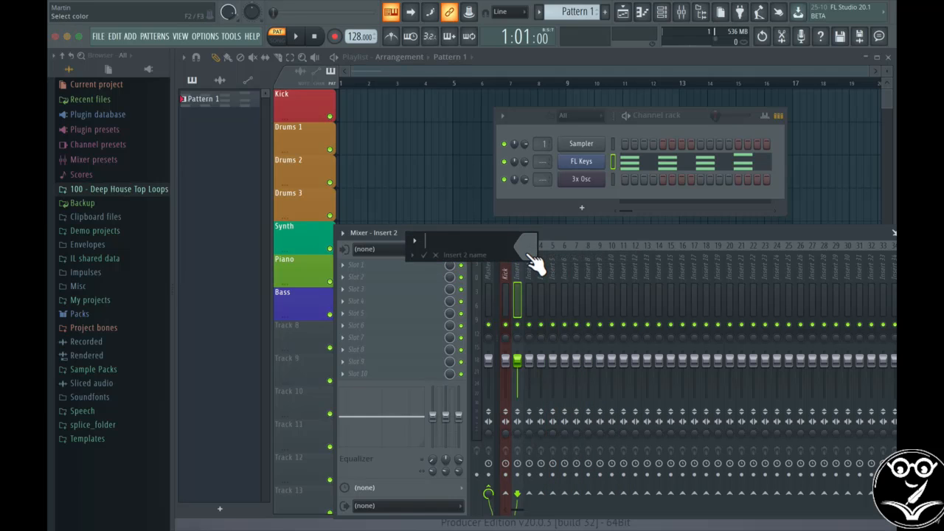
text(Drums)
click(530, 251)
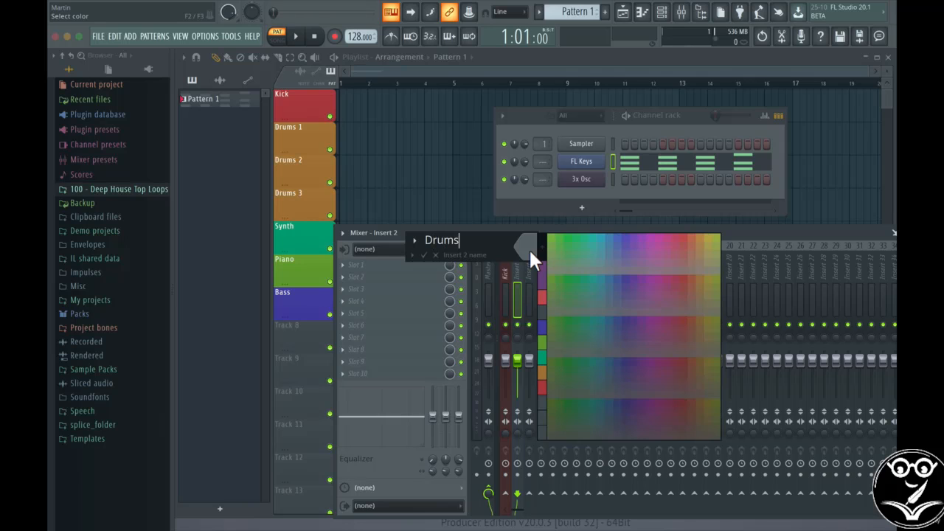
click(699, 236)
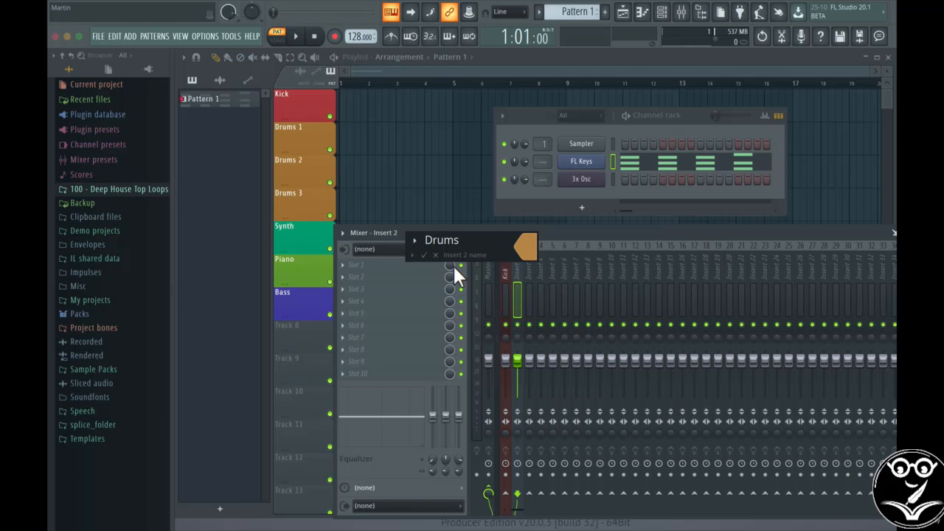
key(Return)
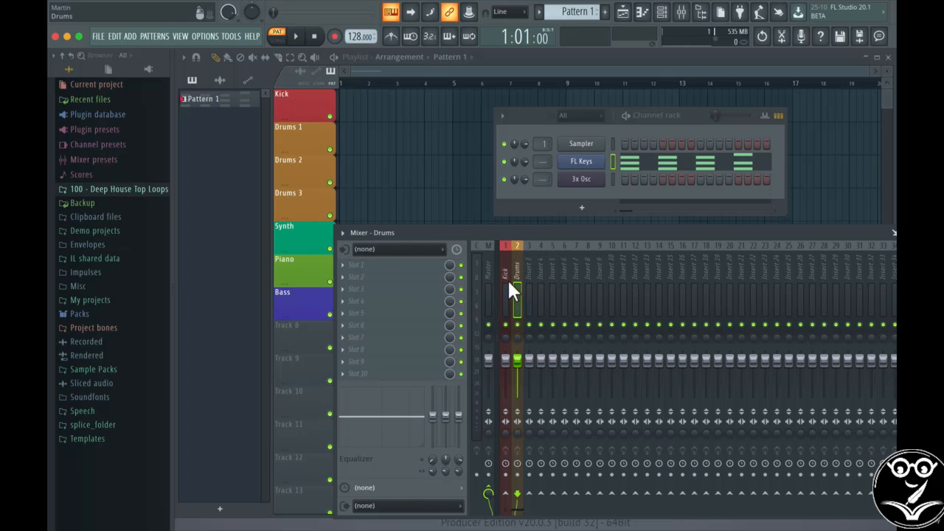
- Rename mixer track Insert 3 "Synths" and give it the teal green color of the Synth playlist track
click(528, 249)
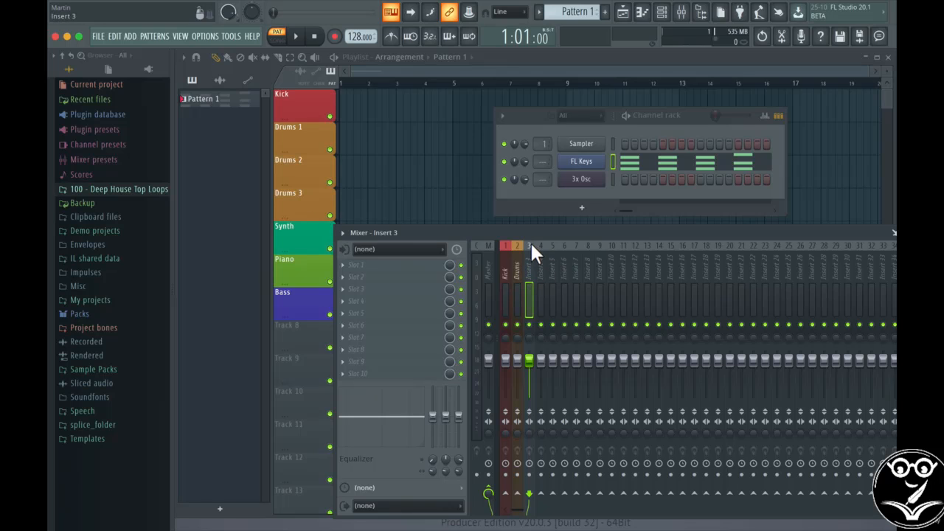
right_click(529, 240)
click(544, 251)
text(Sy)
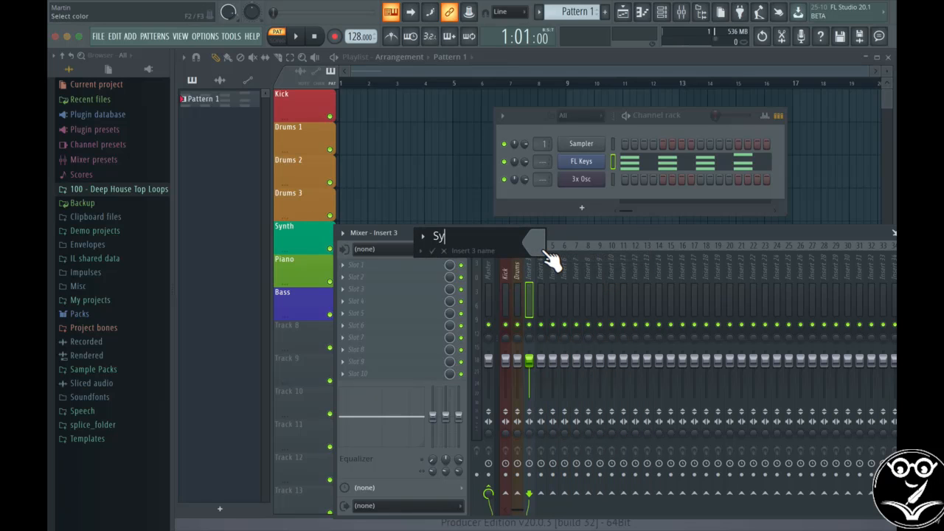
text(nths)
click(546, 249)
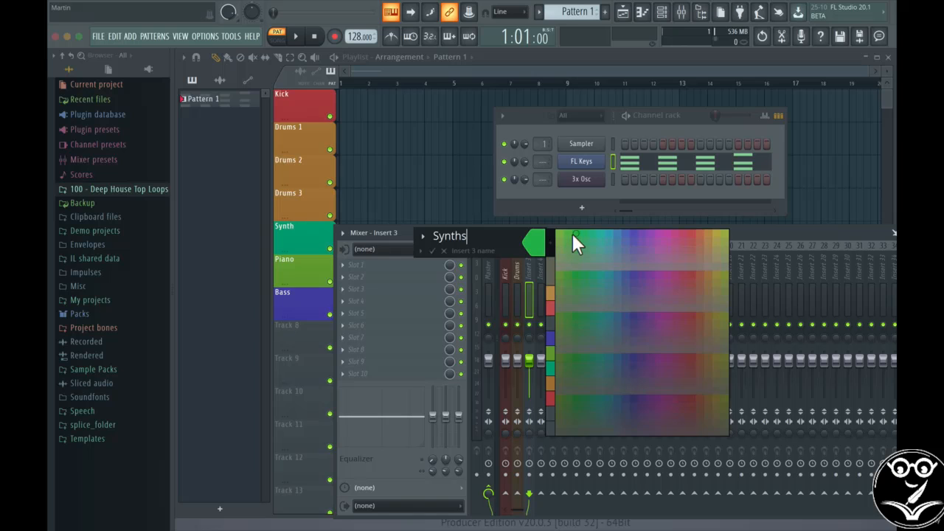
click(574, 233)
click(545, 237)
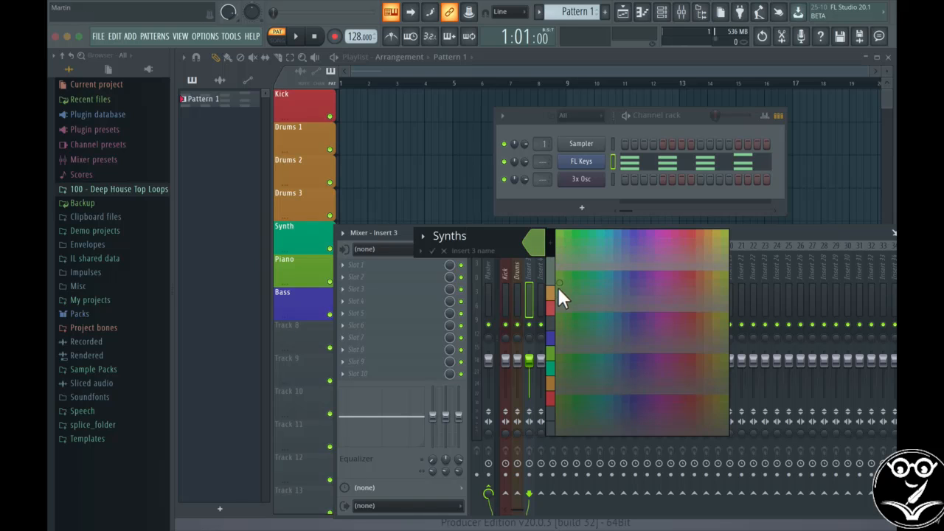
click(553, 380)
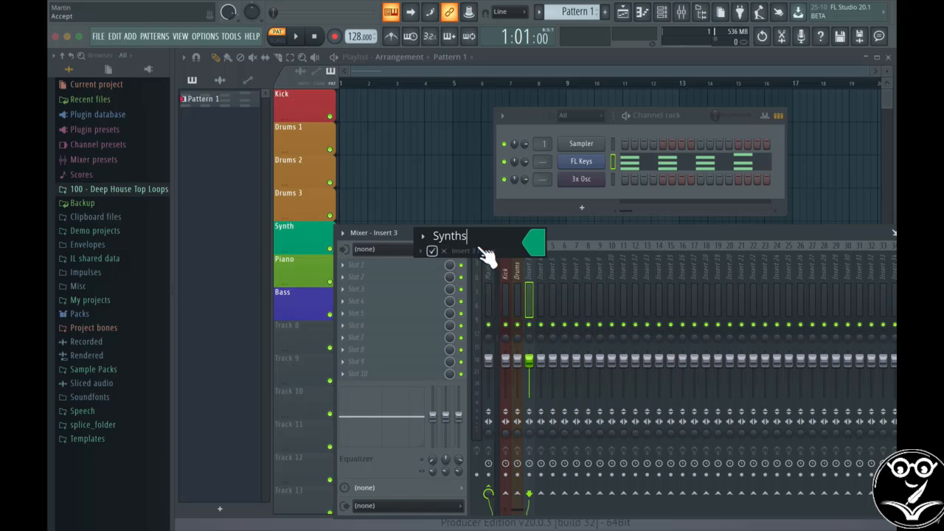
click(544, 247)
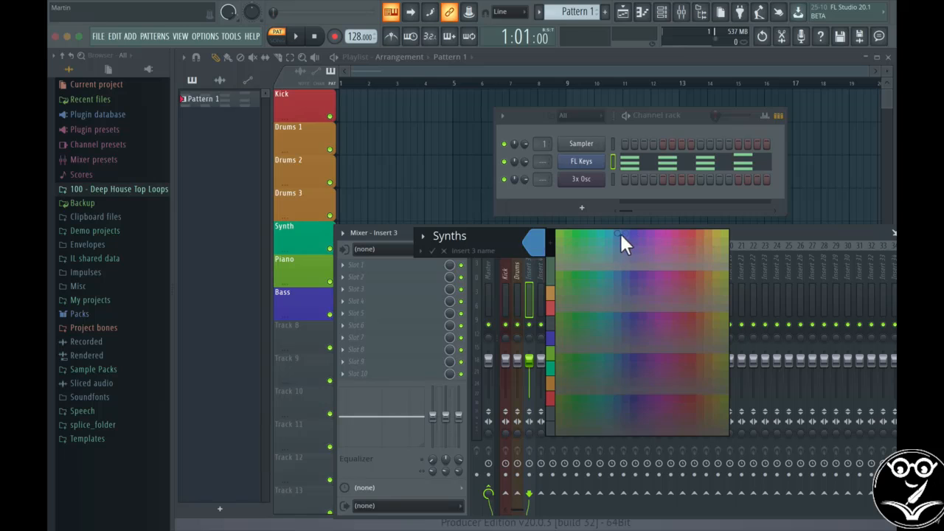
click(547, 360)
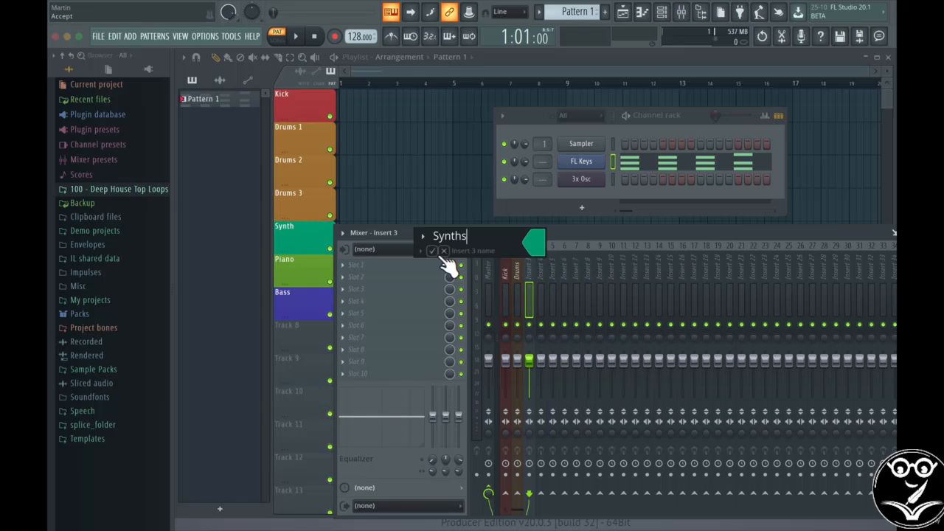
key(Return)
- Rename mixer track Insert 4 "Bass" and give it the blue color of the Bass playlist track
right_click(541, 245)
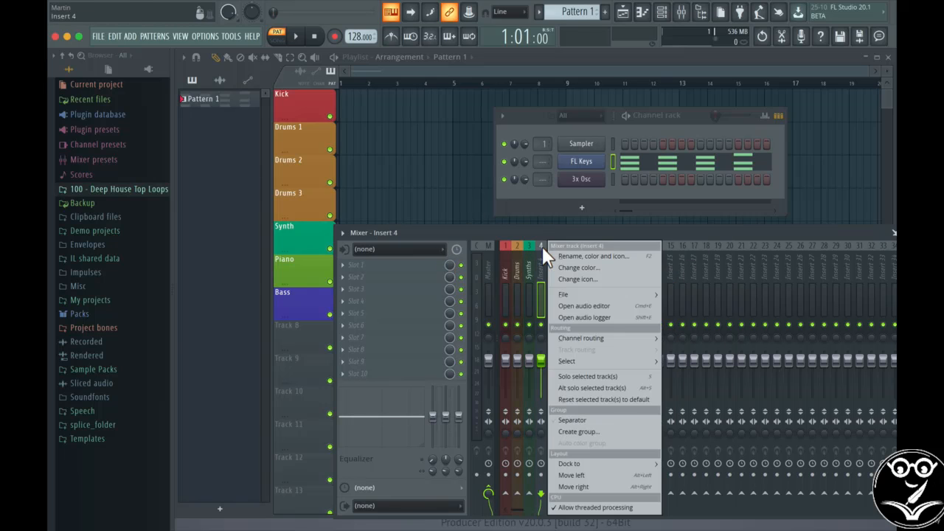
click(567, 256)
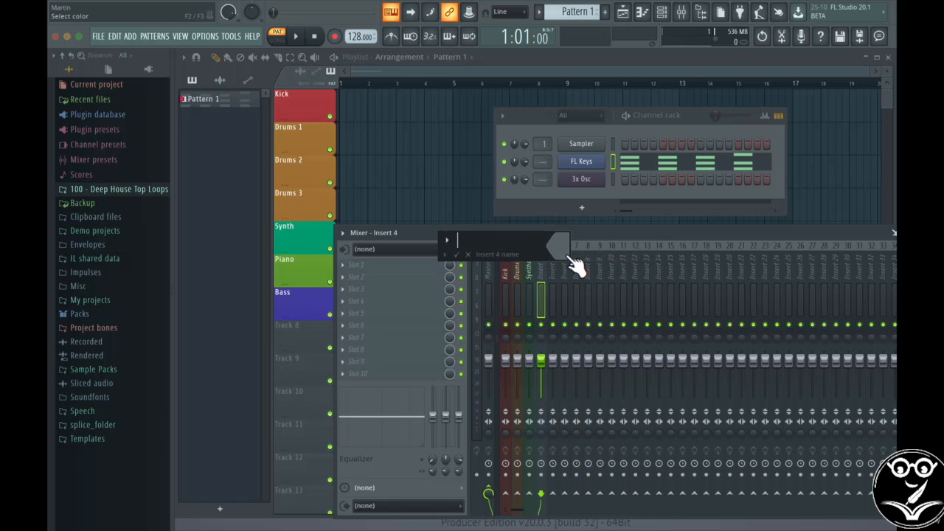
text(Bass)
click(576, 265)
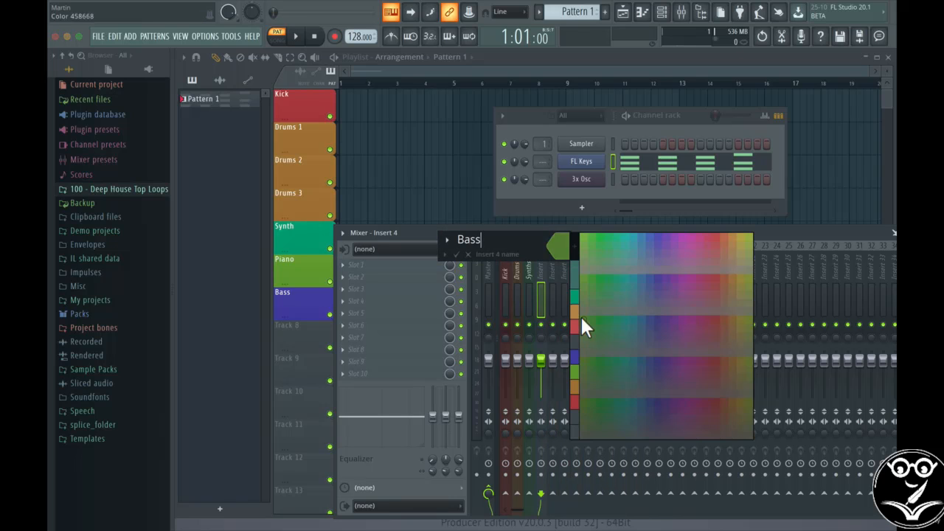
click(576, 353)
click(468, 255)
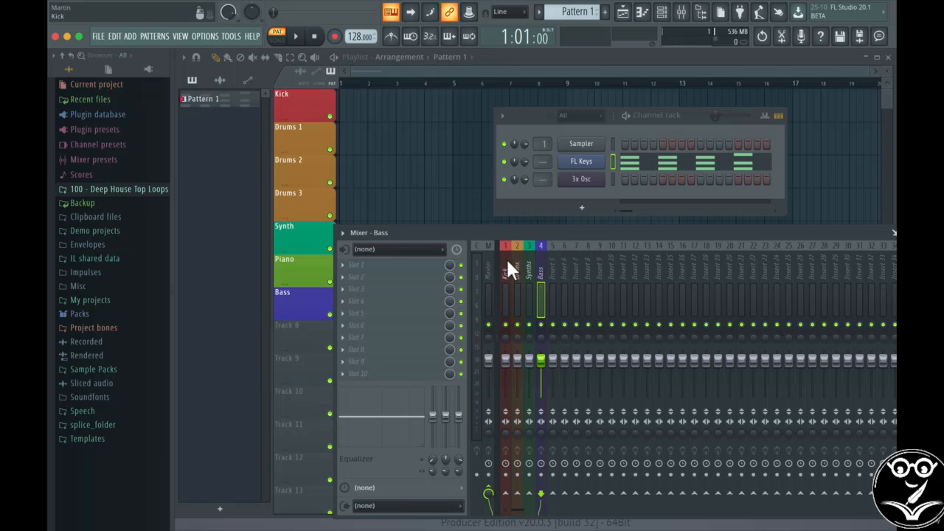
- Review the Kick, Drums, Synths and Bass mixer tracks one after another
click(528, 241)
click(516, 242)
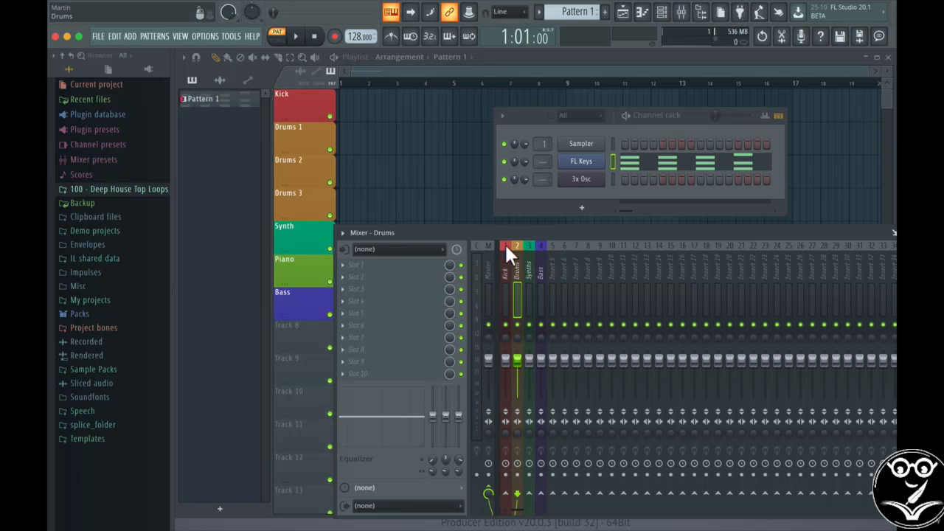
click(504, 242)
click(520, 243)
click(531, 241)
click(540, 255)
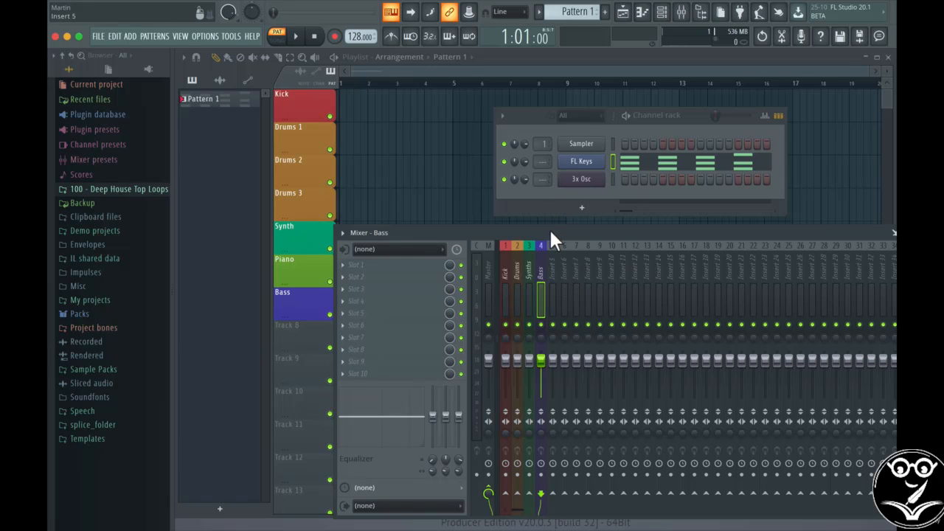
click(529, 263)
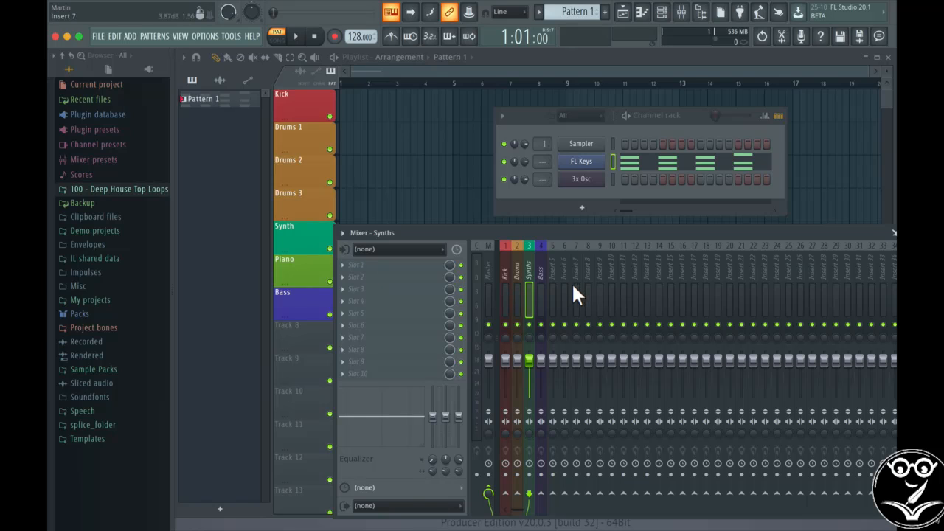
click(543, 258)
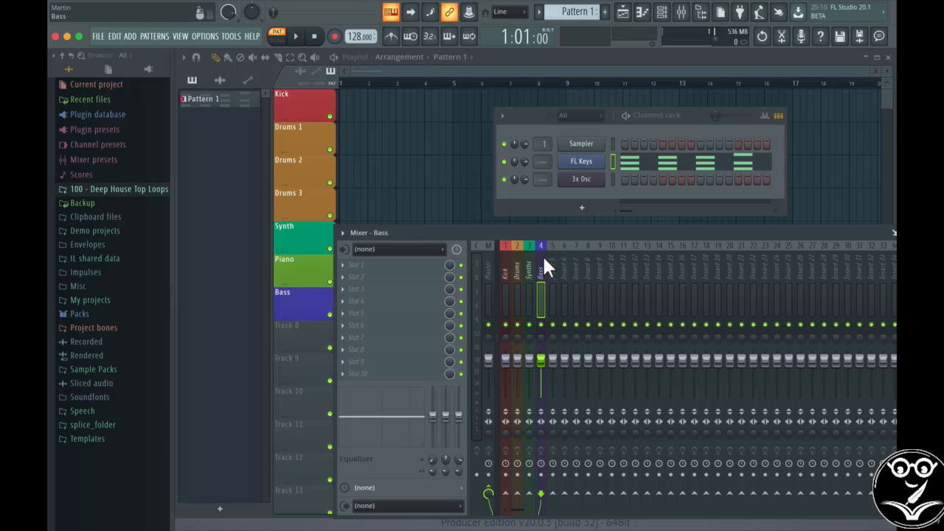
click(518, 253)
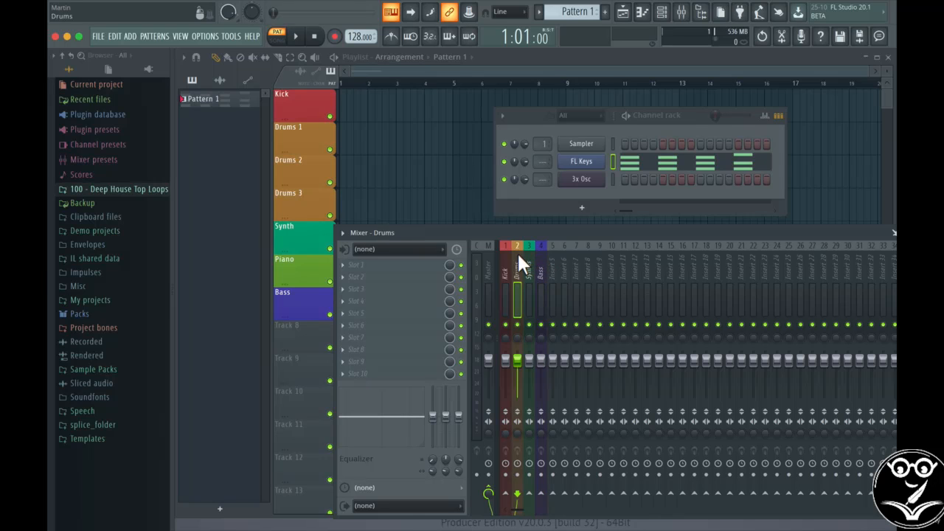
click(505, 257)
click(517, 254)
click(525, 252)
click(506, 260)
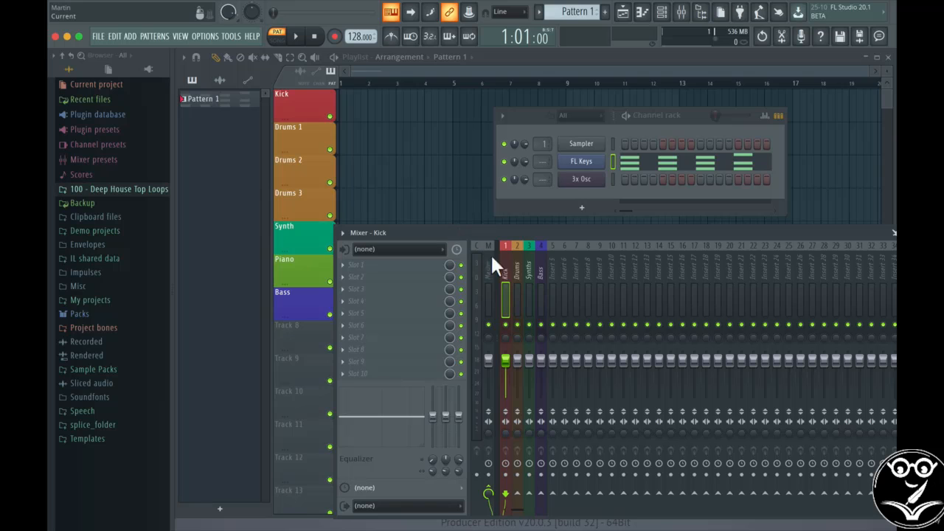
- Add Fruity Compressor to the first effect slot of the Drums mixer track and load its Drums preset
click(520, 250)
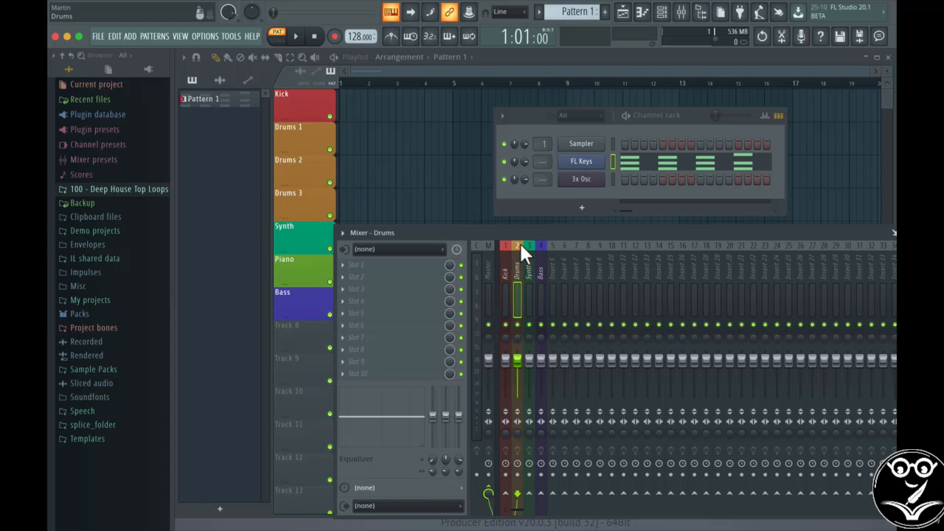
click(345, 265)
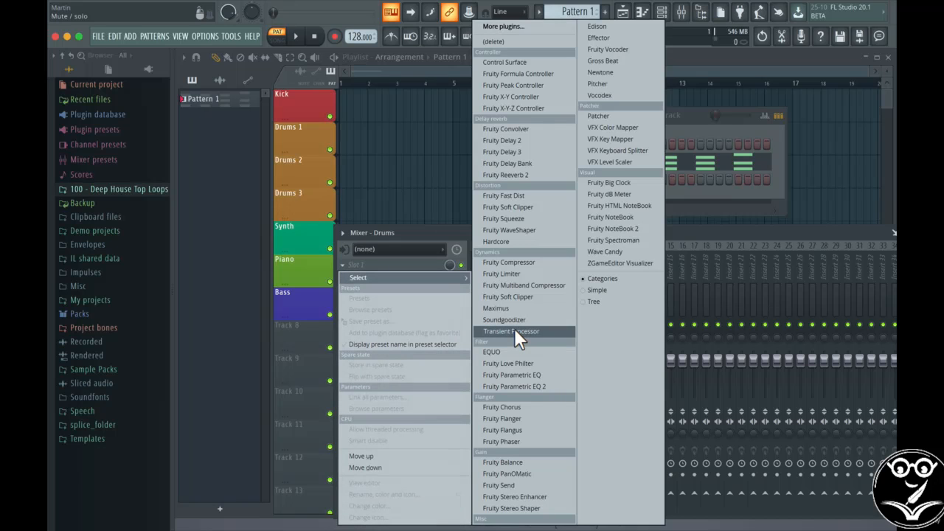
click(506, 262)
drag(408, 185, 428, 150)
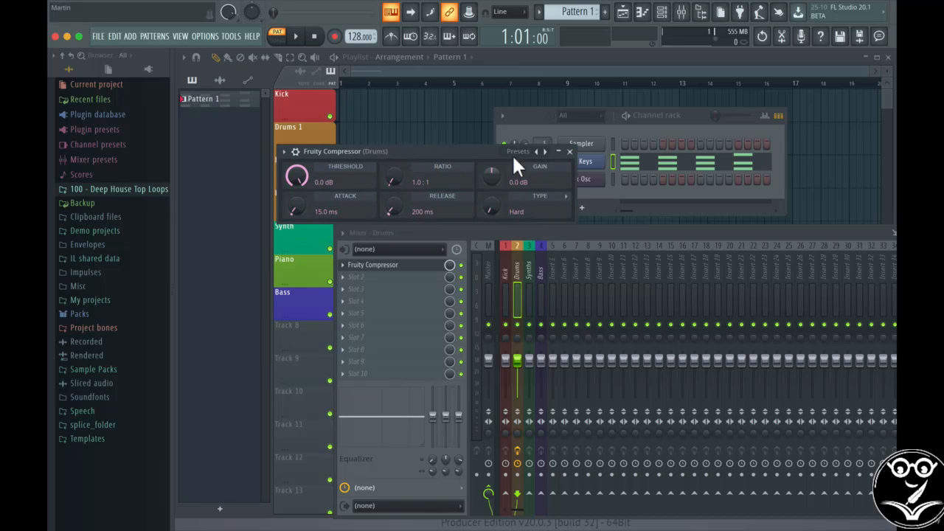
click(524, 152)
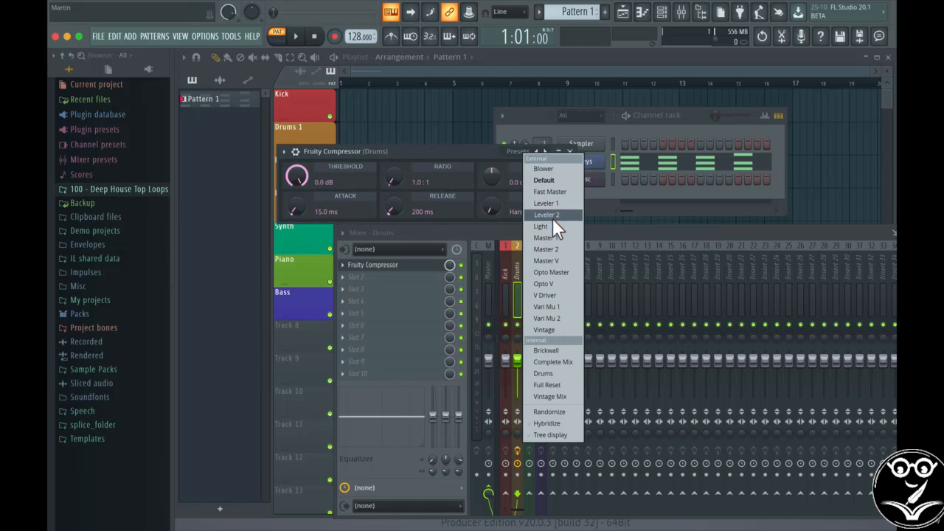
click(562, 376)
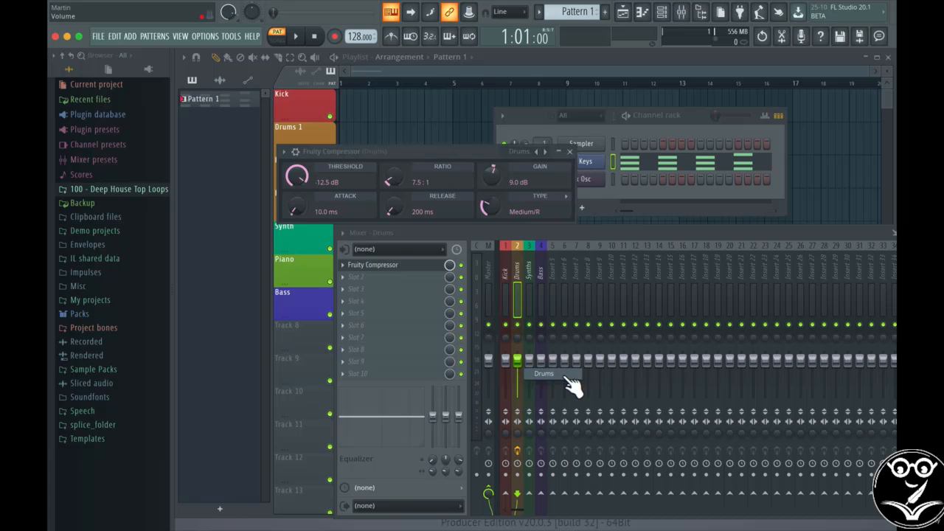
click(570, 151)
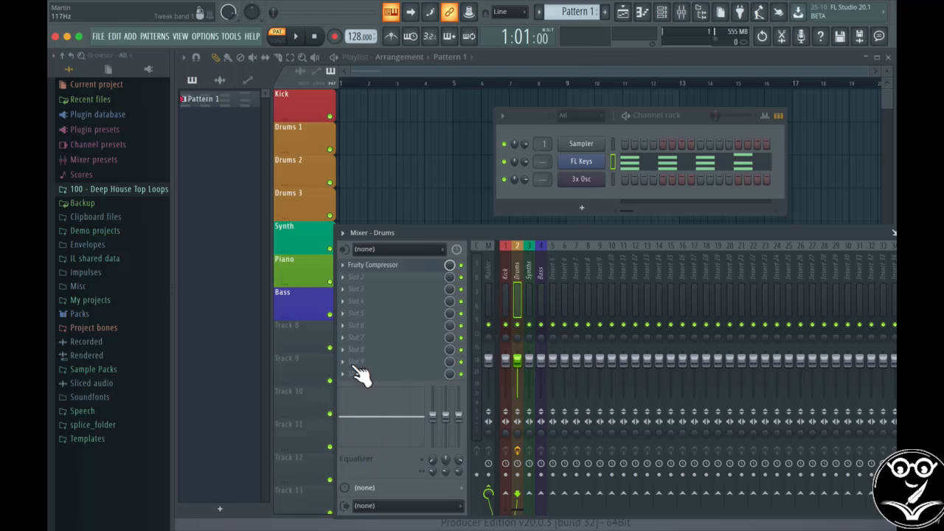
- Add Fruity Parametric EQ to the Drums track's second effect slot and pull the 90 Hz low band down to cut the lows
click(341, 267)
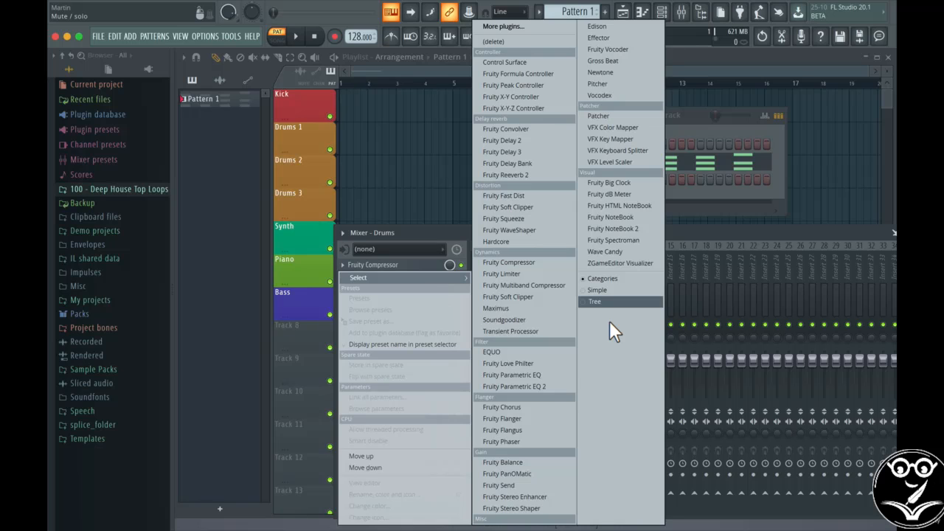
click(518, 375)
drag(298, 250, 298, 280)
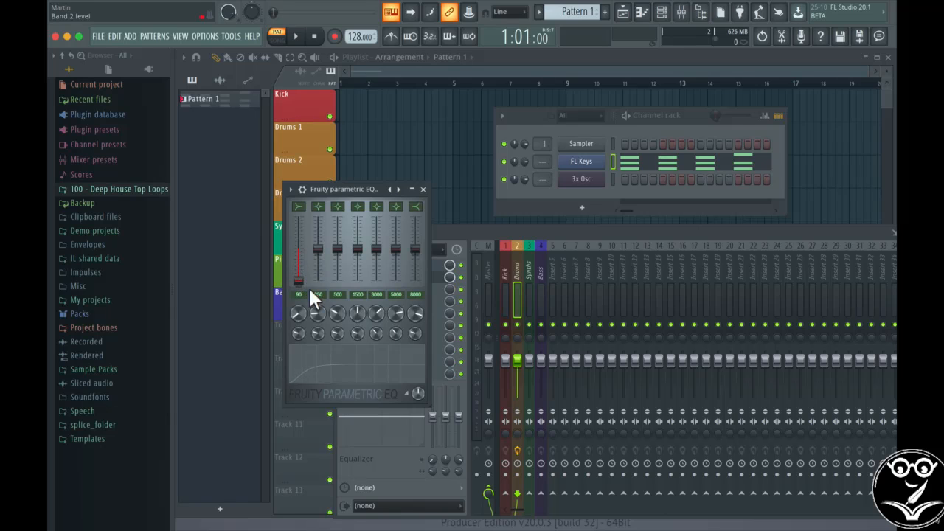
click(424, 189)
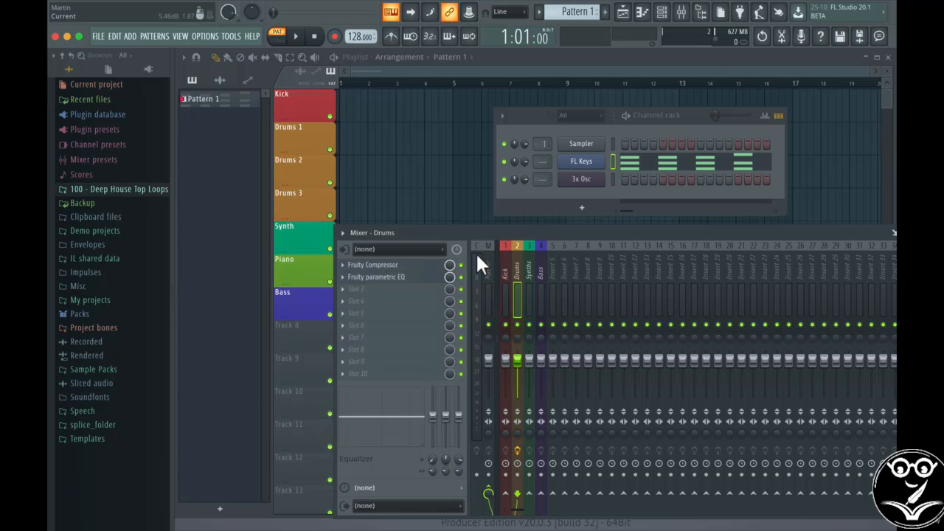
click(406, 277)
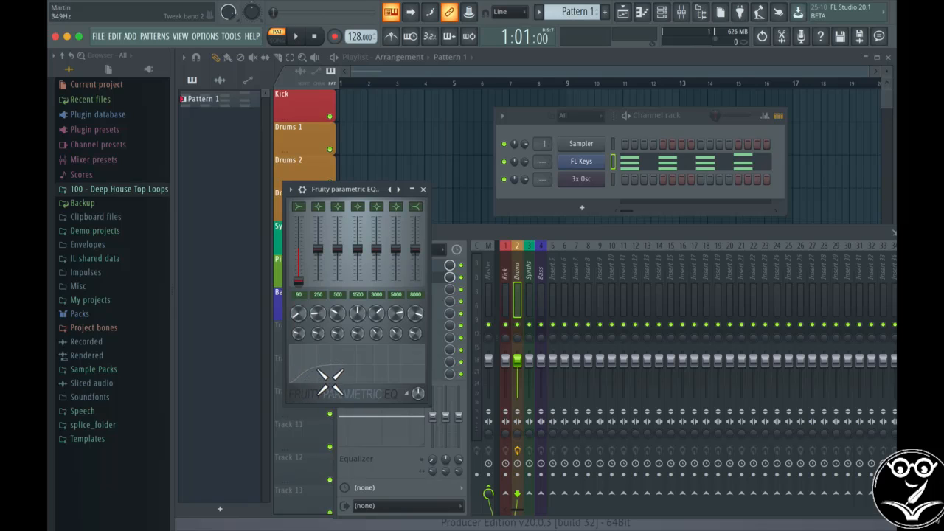
click(423, 189)
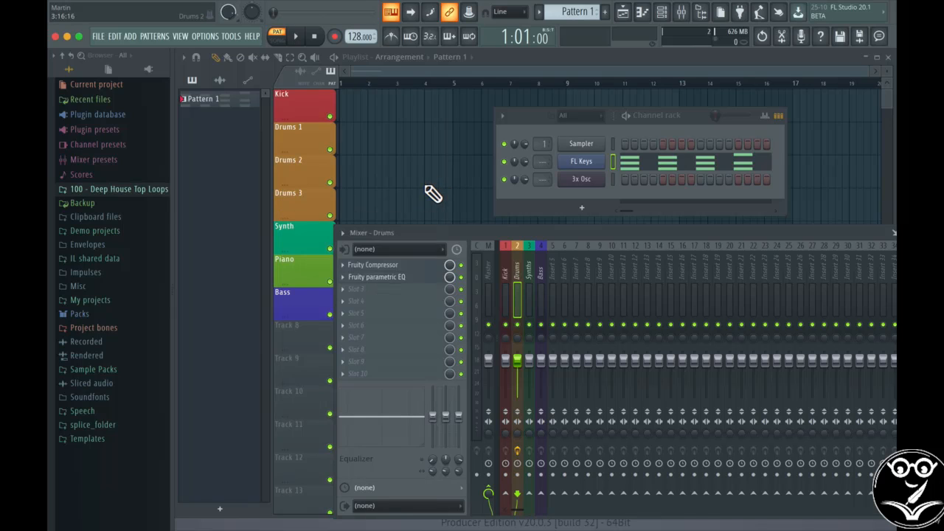
click(505, 252)
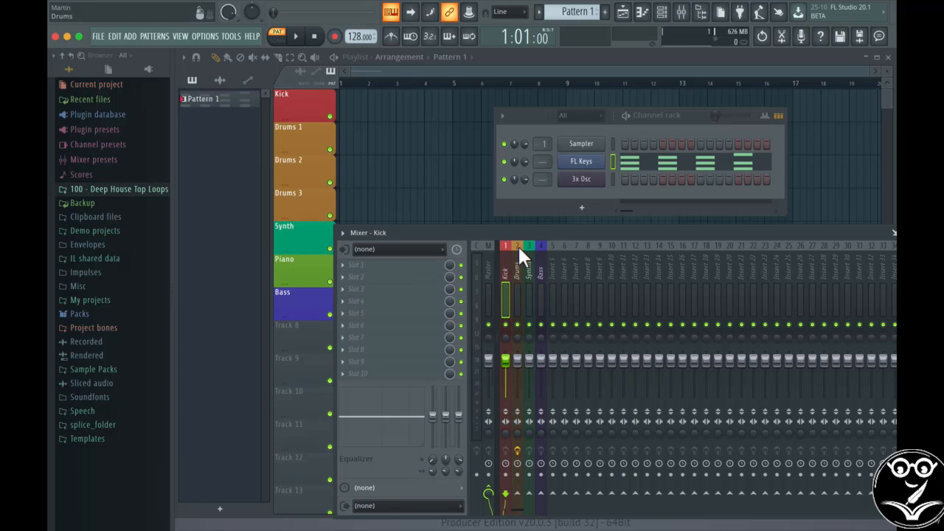
click(516, 253)
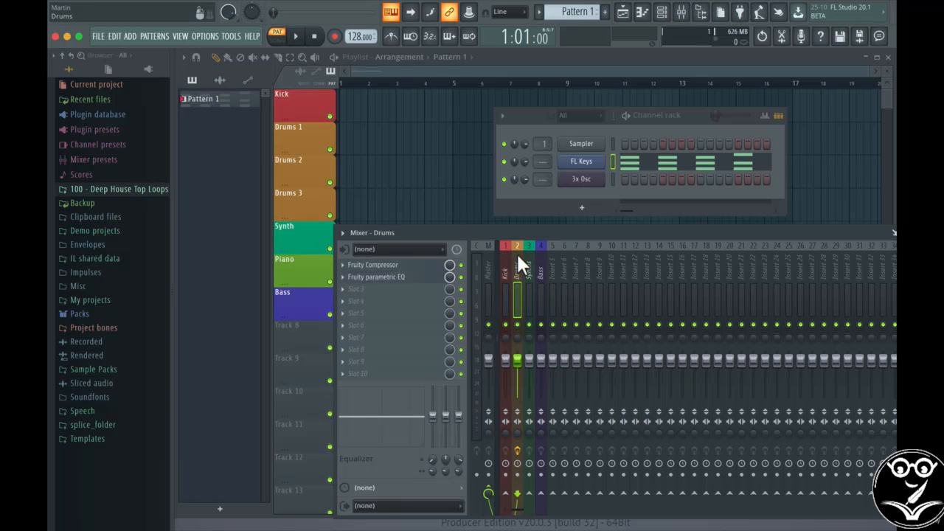
click(507, 265)
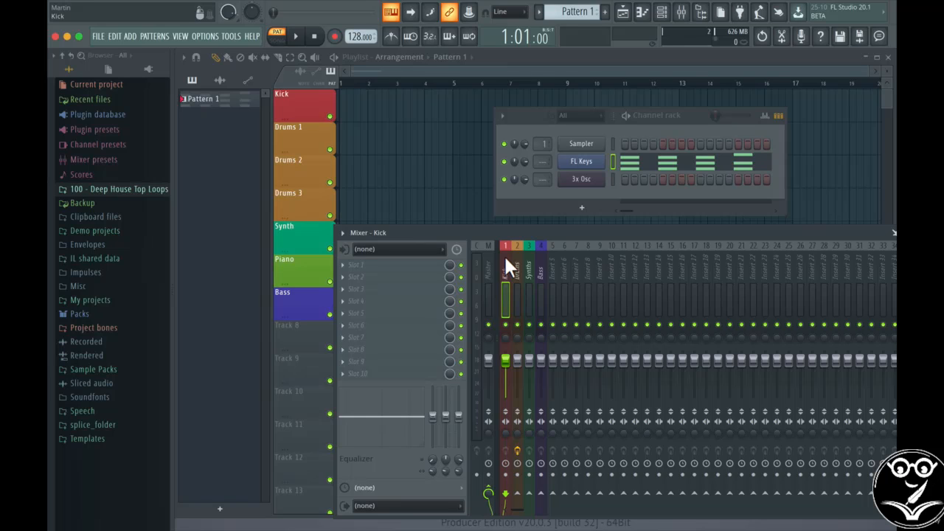
key(ctrl+s)
click(516, 251)
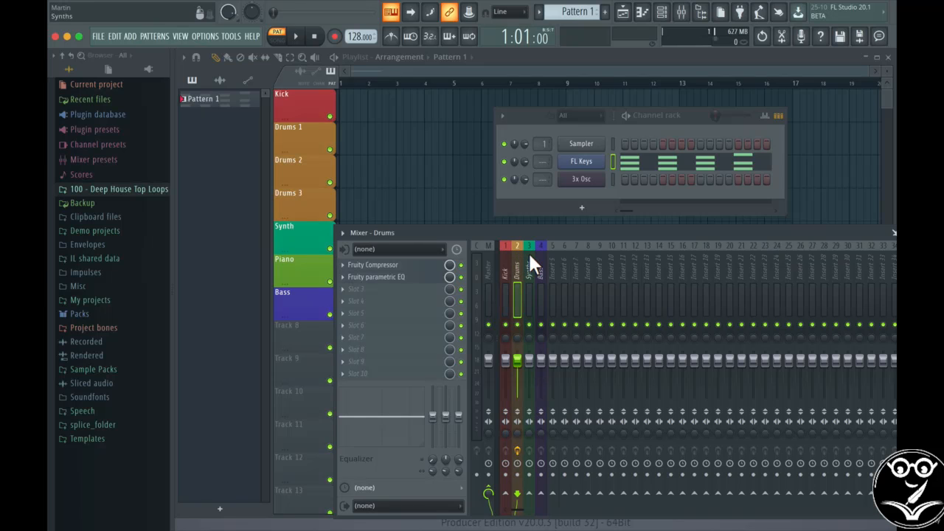
- Add Fruity Compressor to the first effect slot of the Synths mixer track and look through its presets
click(527, 262)
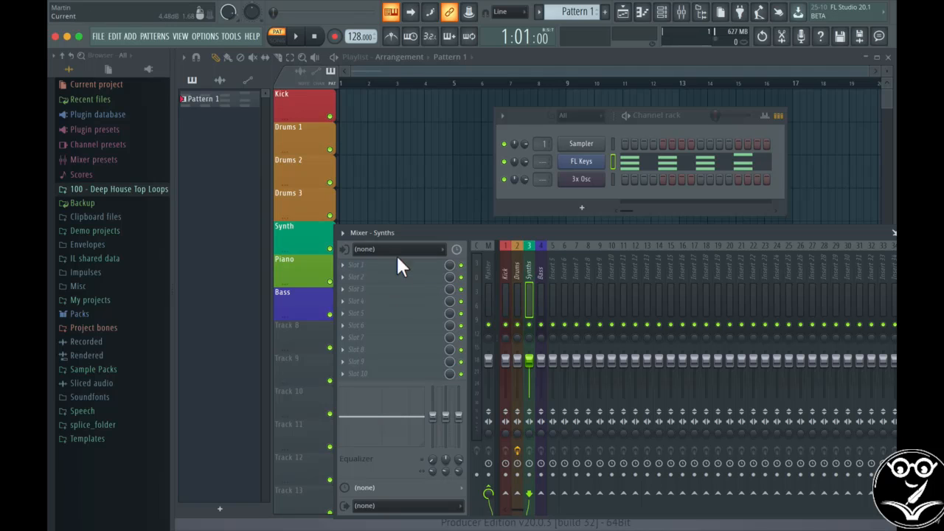
click(344, 267)
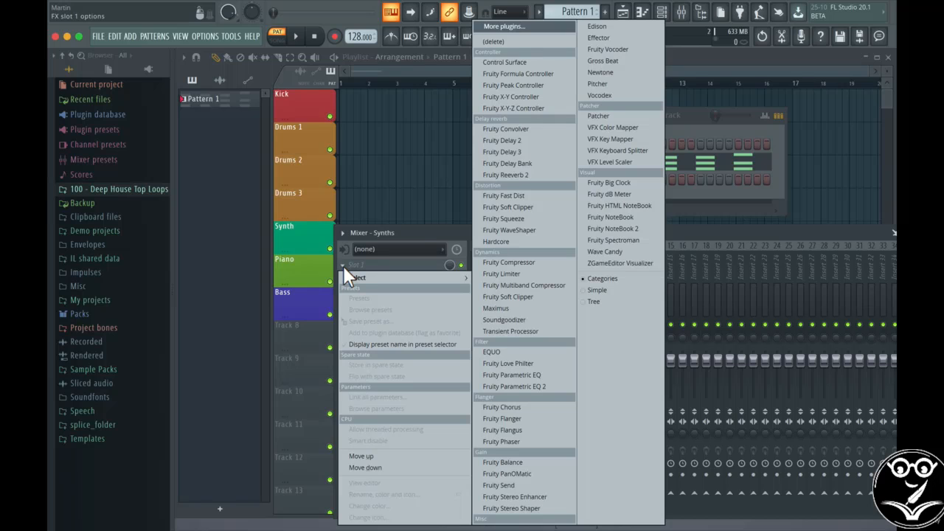
click(535, 262)
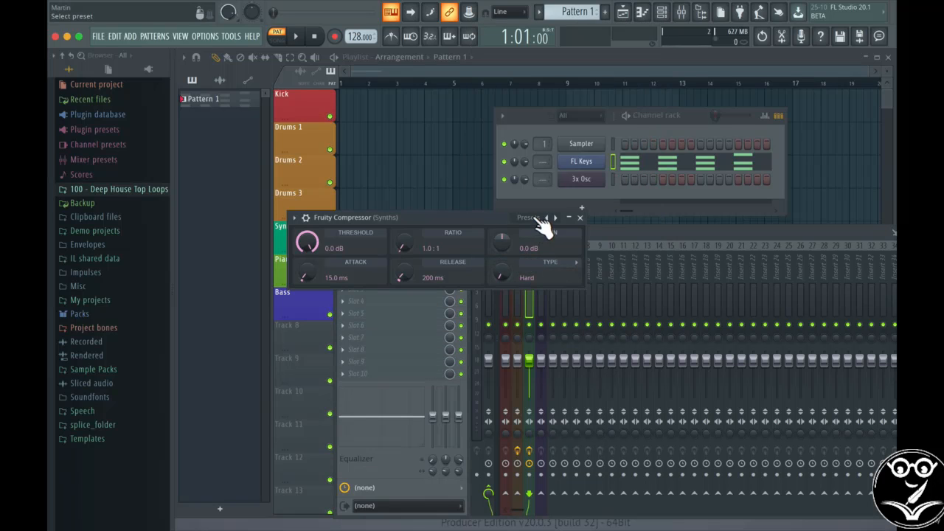
click(534, 218)
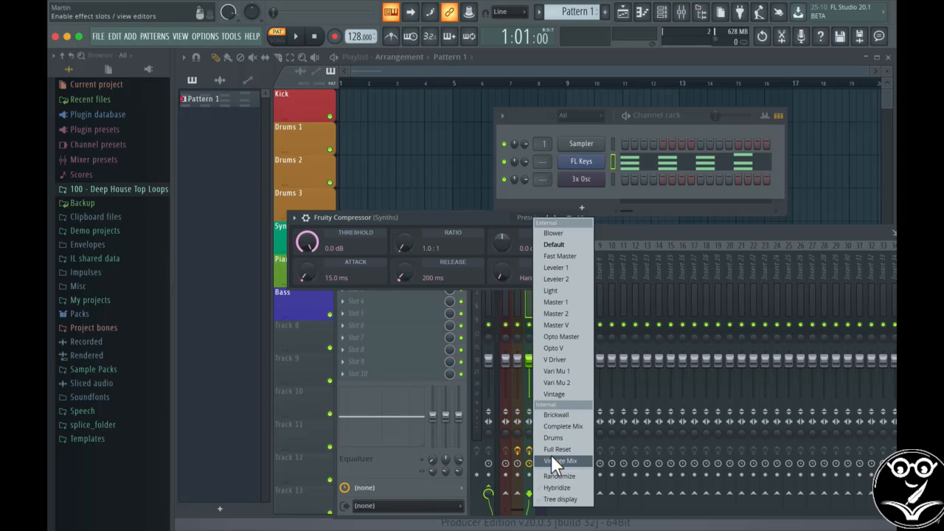
click(486, 215)
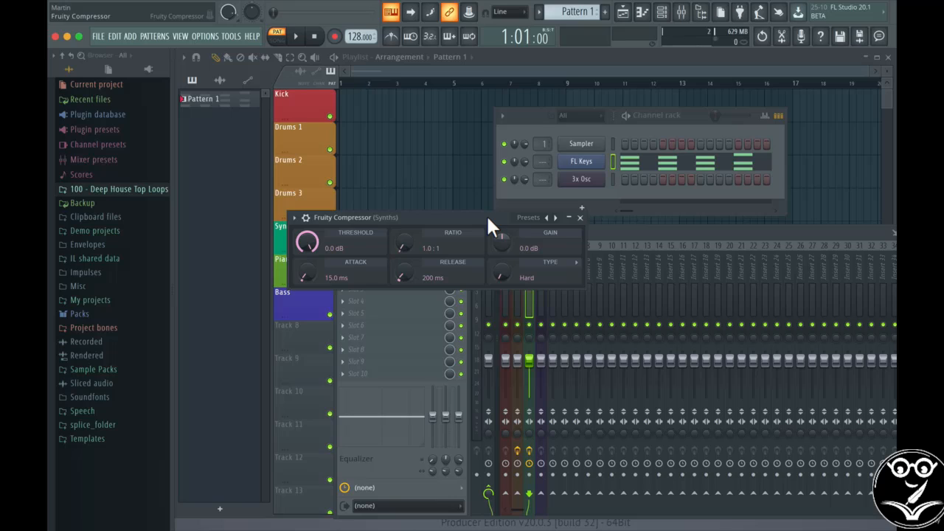
click(582, 219)
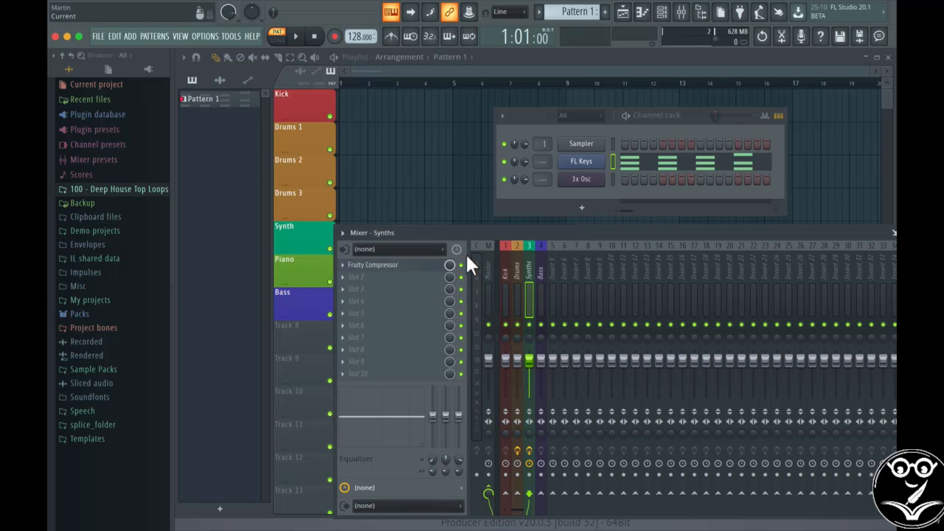
- Find the OTT plugin by Xfer Records and load it in the Synths track's first effect slot in place of Fruity Compressor
click(352, 269)
mouse_move(346, 264)
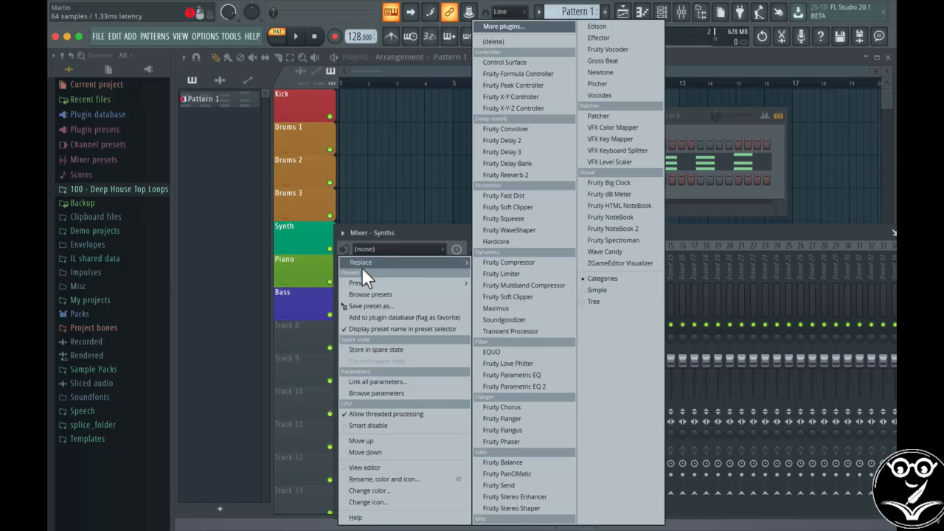
click(542, 29)
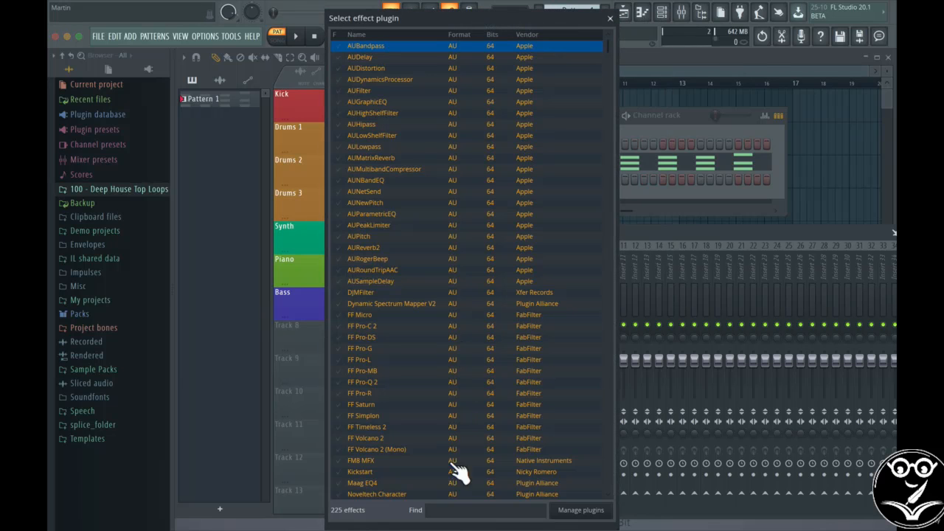
click(449, 511)
text(ott)
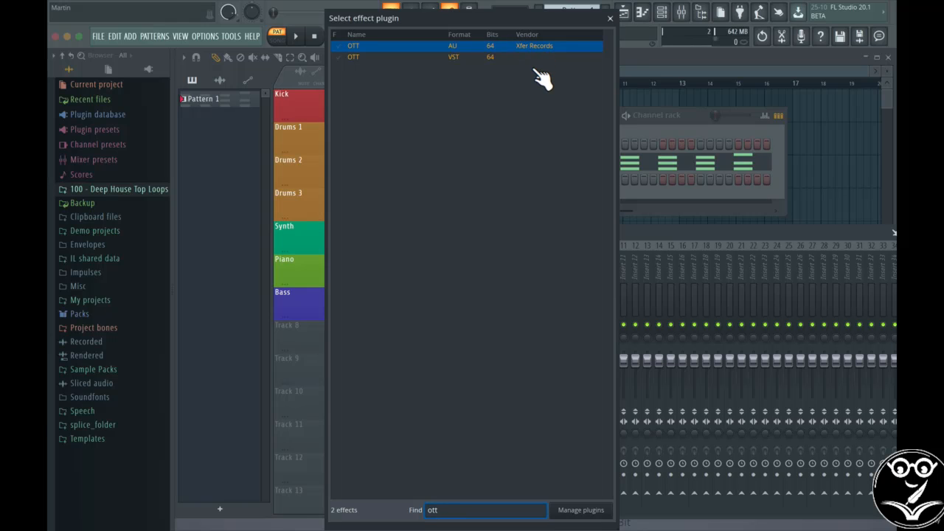
double_click(534, 46)
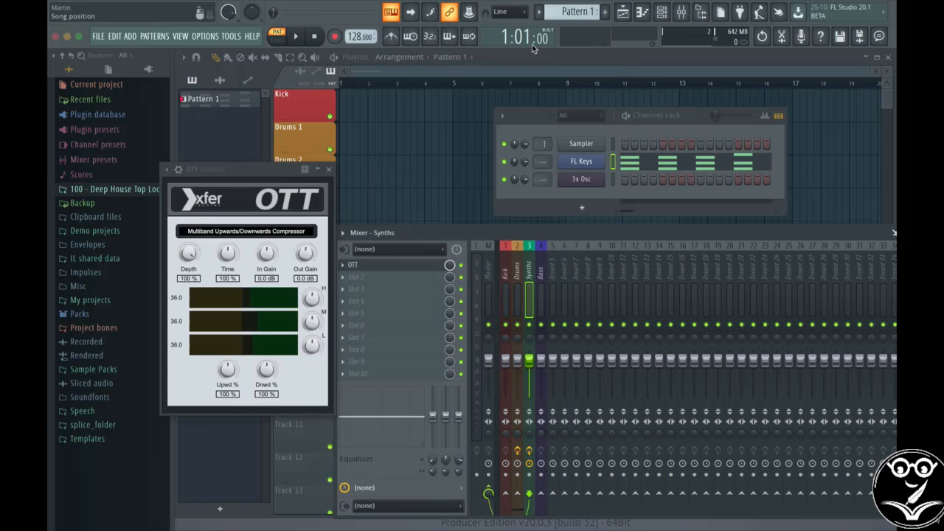
- Reduce the Depth of OTT on the Synths track to about 17 % and close its window
drag(282, 168, 291, 168)
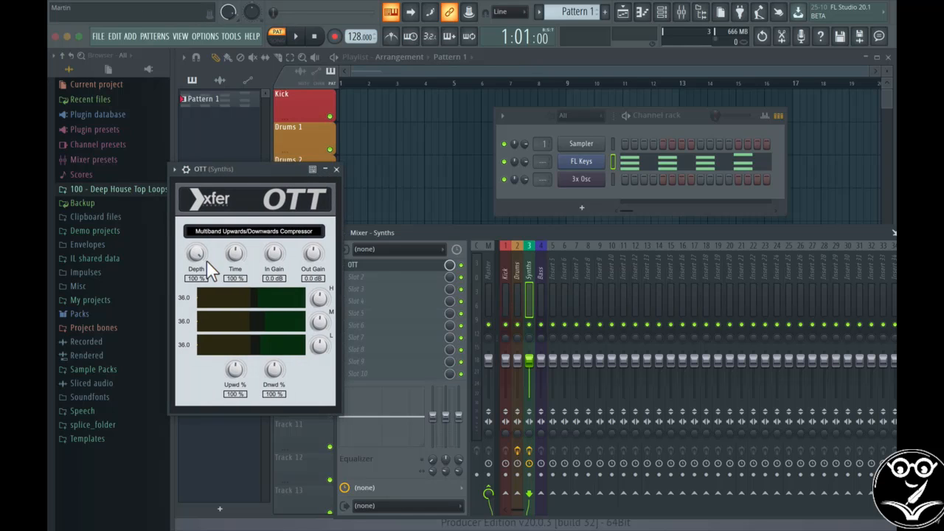
drag(196, 256, 194, 317)
drag(199, 250, 197, 243)
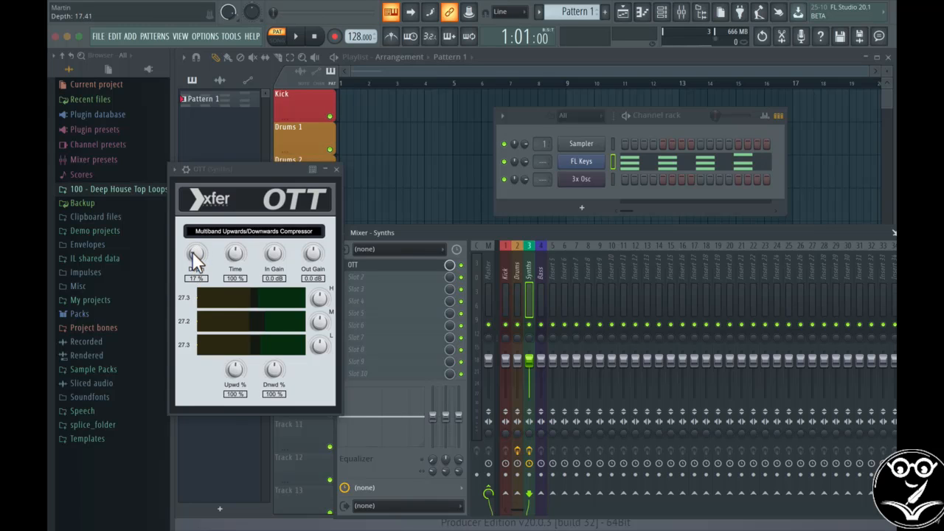
drag(193, 251, 192, 254)
click(338, 172)
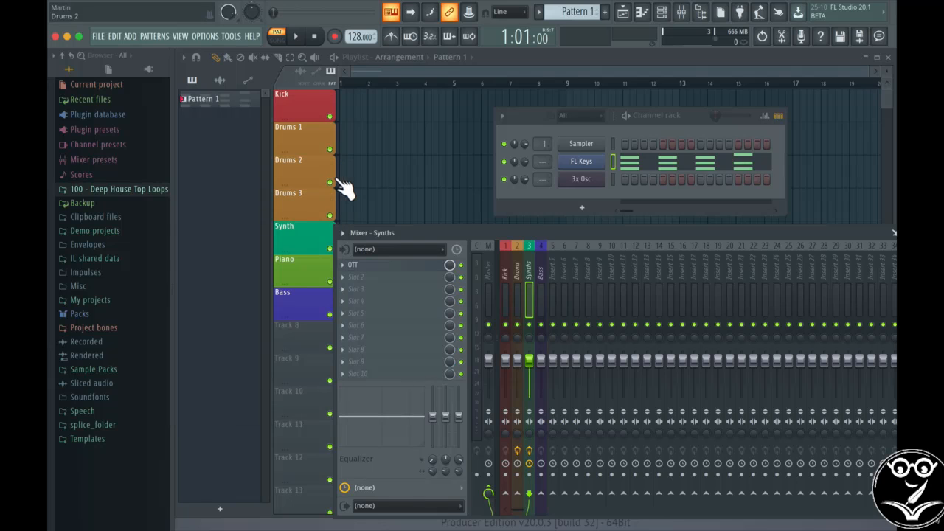
- Add Fruity Delay 2 to the Synths track's second effect slot and turn its mix level all the way down
click(350, 277)
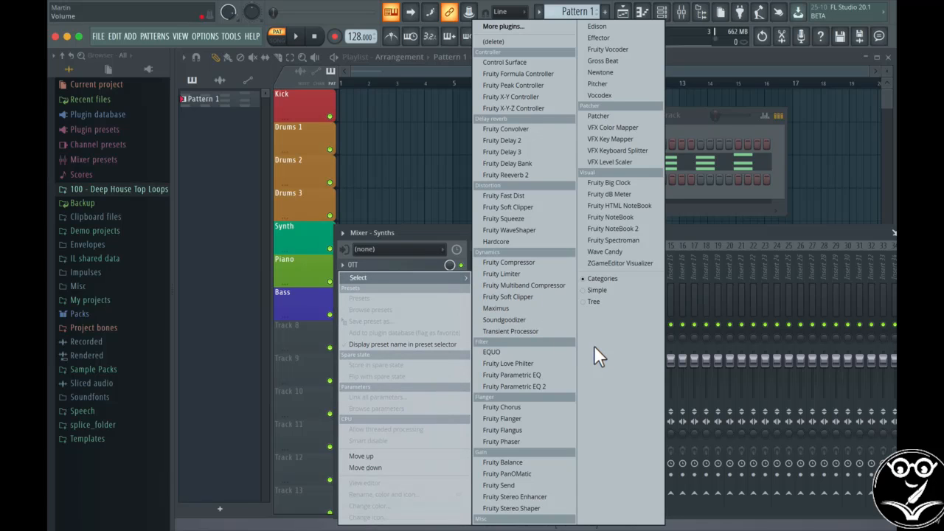
click(536, 140)
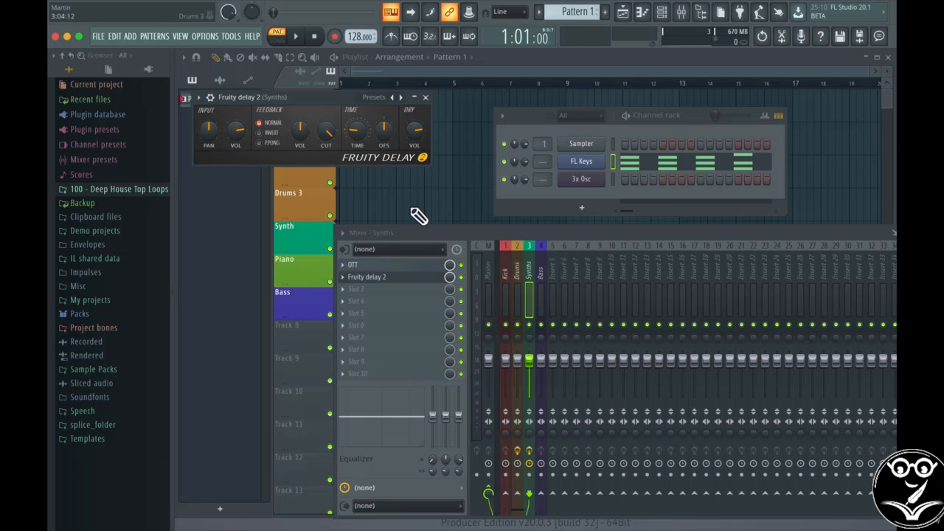
drag(450, 277, 449, 332)
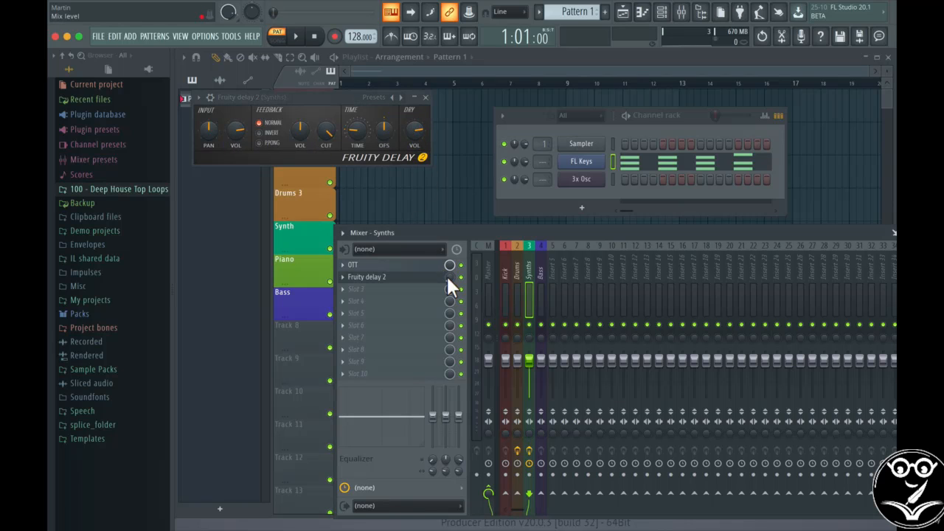
click(426, 97)
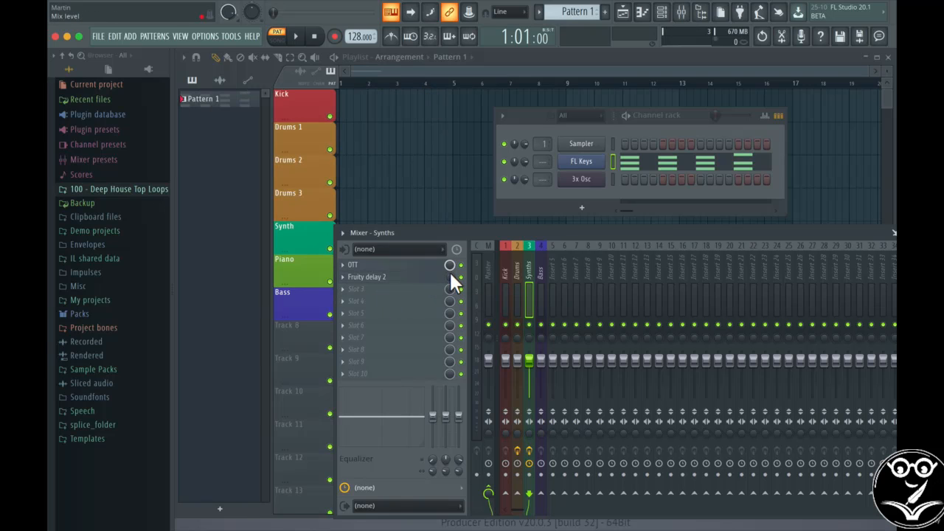
scroll(450, 278, up, 2)
scroll(450, 279, down, 2)
- Add Fruity Reeverb 2 to the Synths track's third effect slot and turn its mix level down to 0%
click(342, 288)
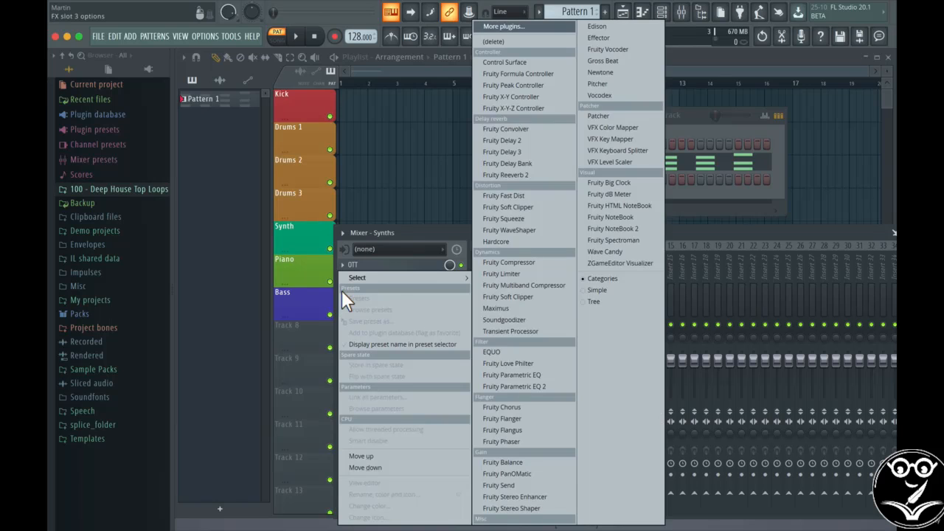
mouse_move(437, 275)
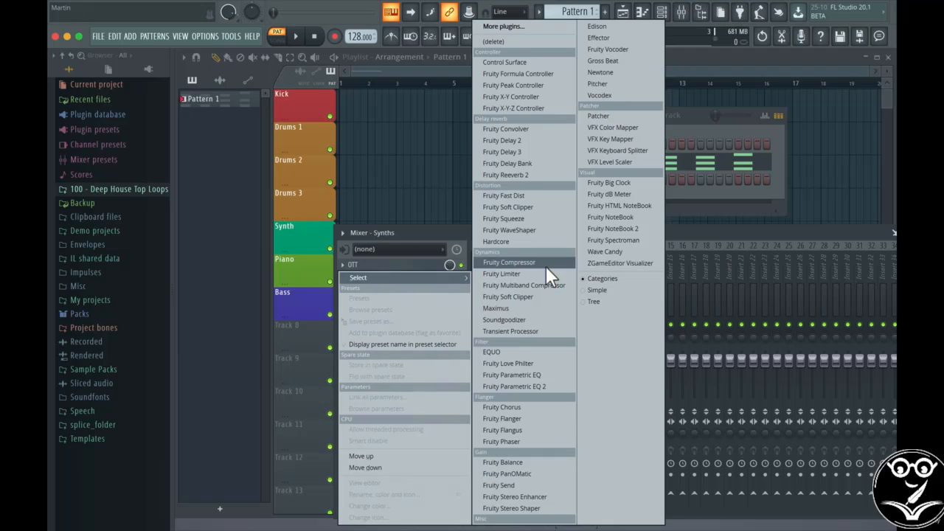
click(541, 174)
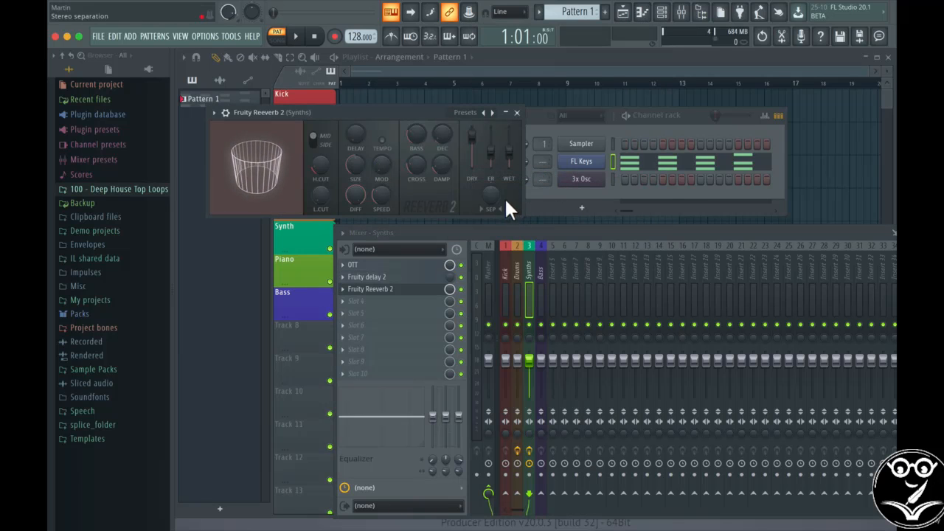
drag(517, 157, 516, 152)
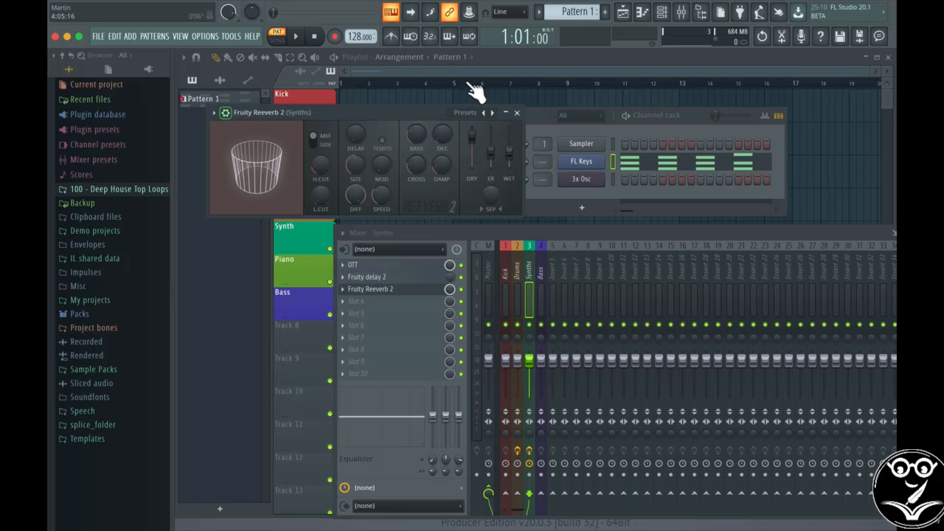
click(516, 112)
drag(452, 285, 452, 302)
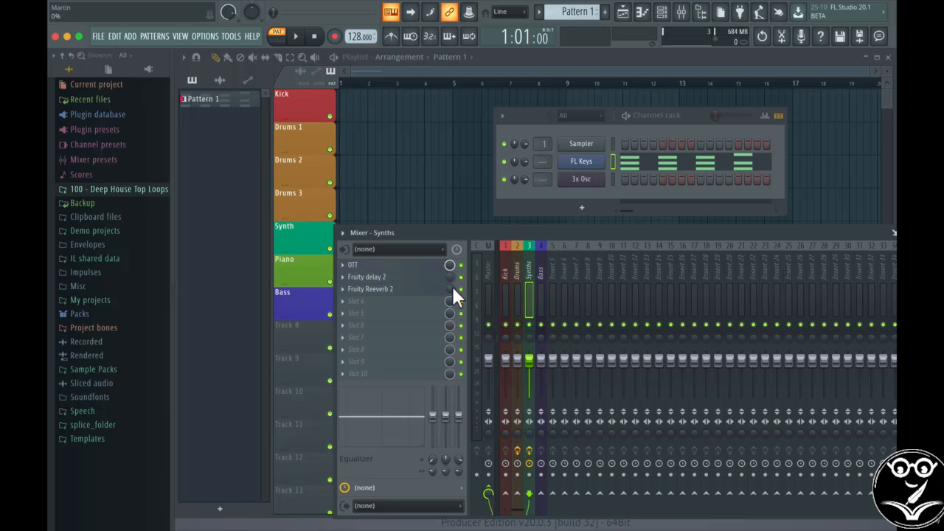
- Add Fruity Parametric EQ to the Synths track's fourth effect slot and pull the 90 Hz low band all the way down
click(342, 301)
mouse_move(360, 280)
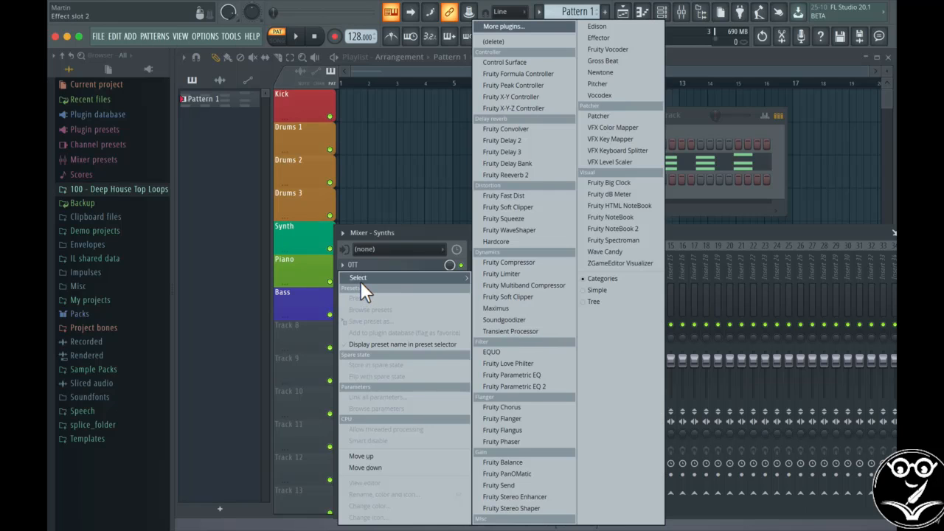
click(538, 376)
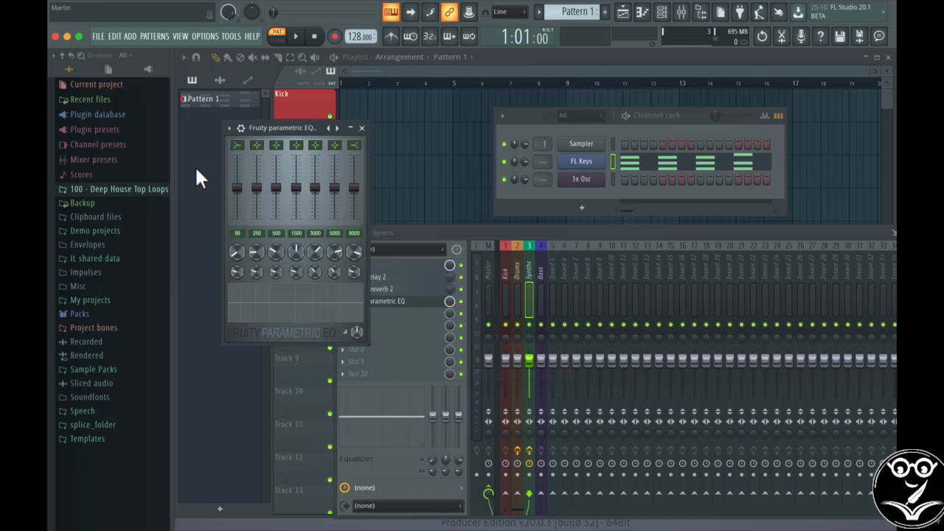
drag(237, 187, 237, 219)
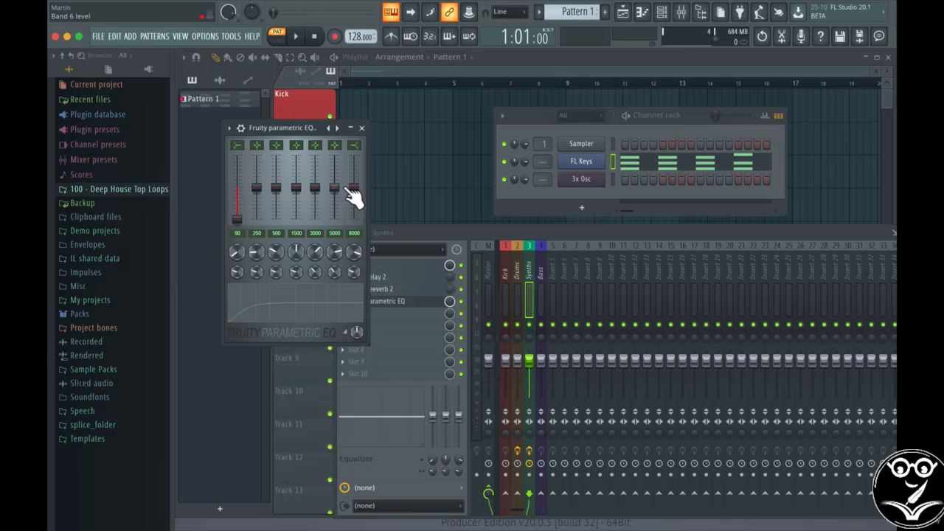
- Soften the highs in the Synths EQ by lowering the 8000 Hz band slightly and raising its frequency, and close the EQ
drag(354, 187, 354, 219)
drag(354, 252, 354, 229)
drag(354, 220, 354, 200)
click(361, 128)
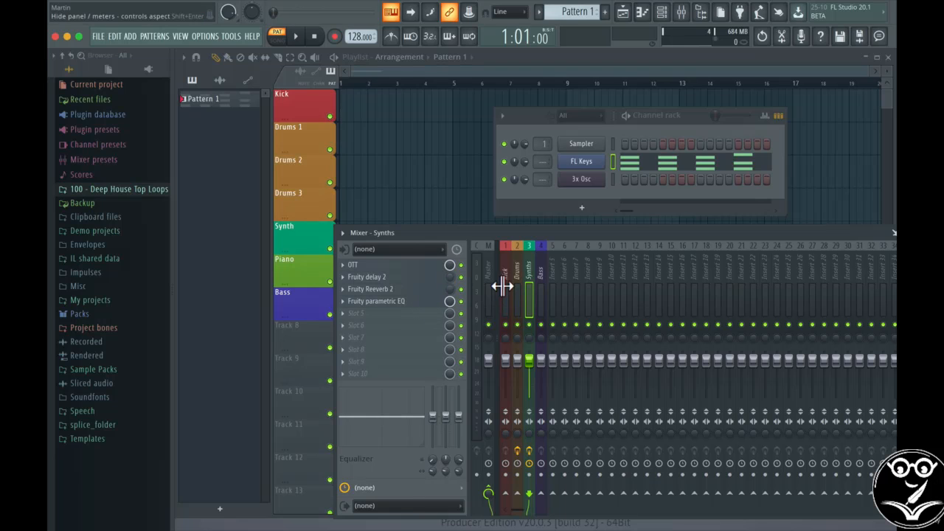
- Add Fruity Stereo Shaper to the first effect slot of the Bass mixer track
click(541, 246)
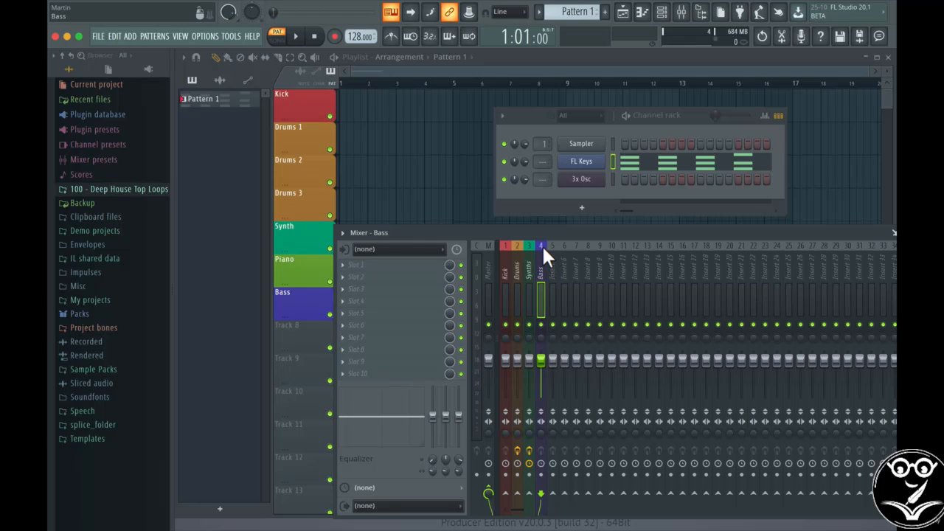
click(348, 265)
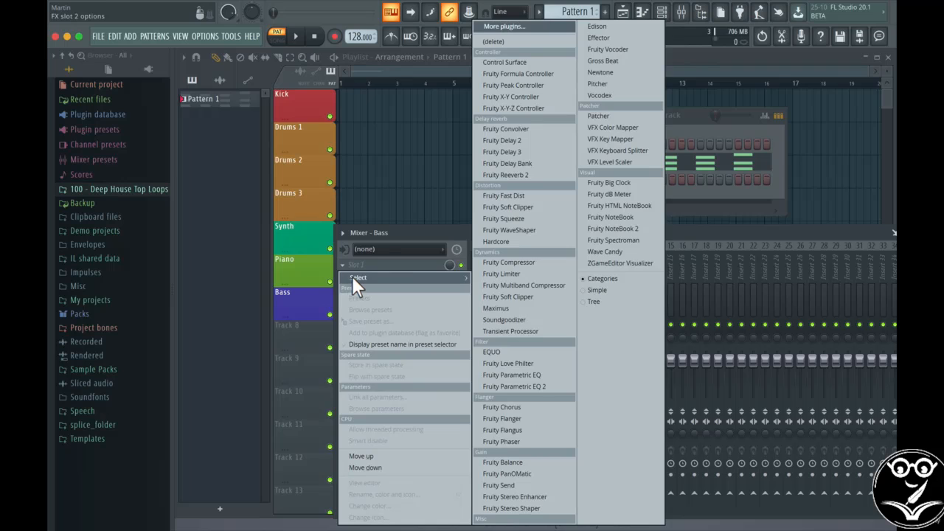
key(Escape)
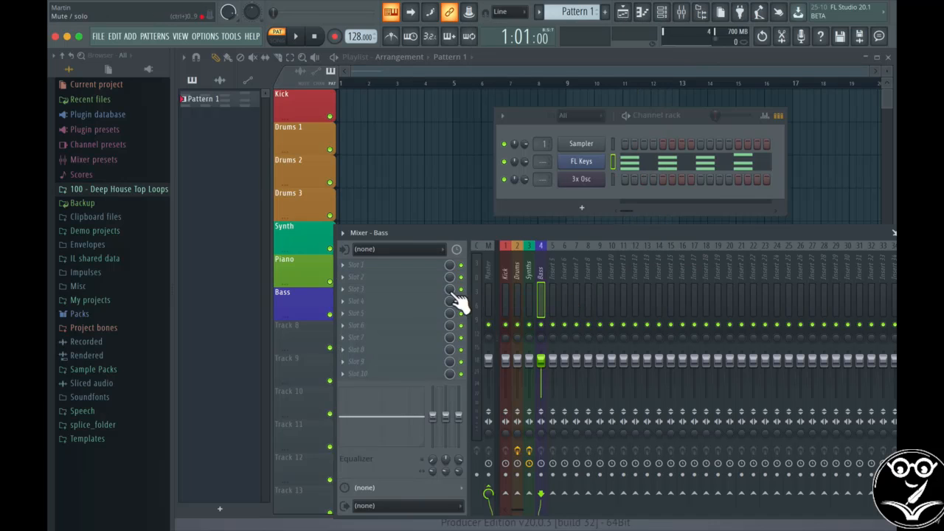
click(342, 265)
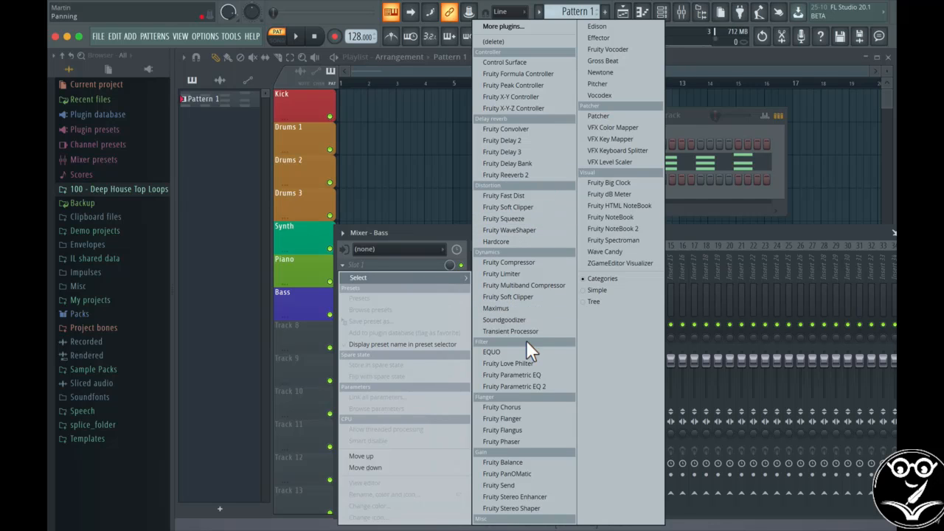
click(528, 509)
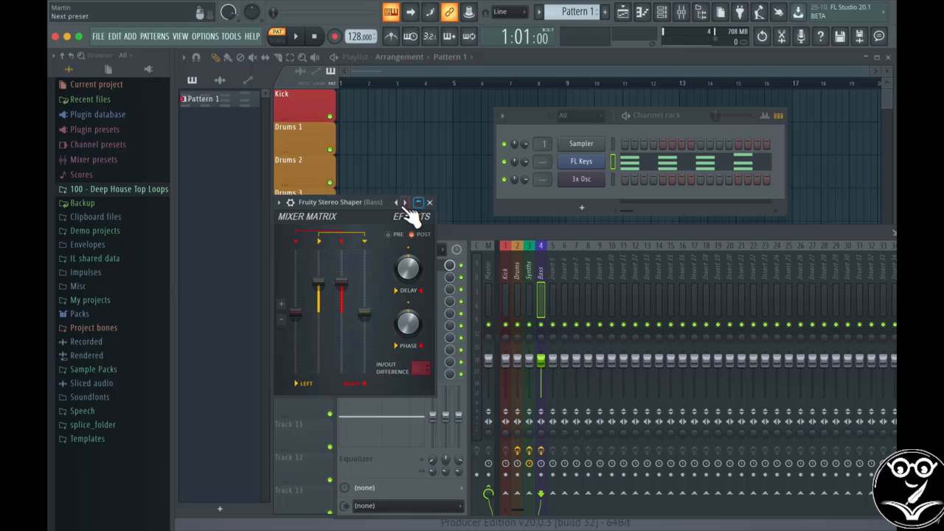
- Load the LR to LL preset in the Bass track's Fruity Stereo Shaper and close its window
click(280, 202)
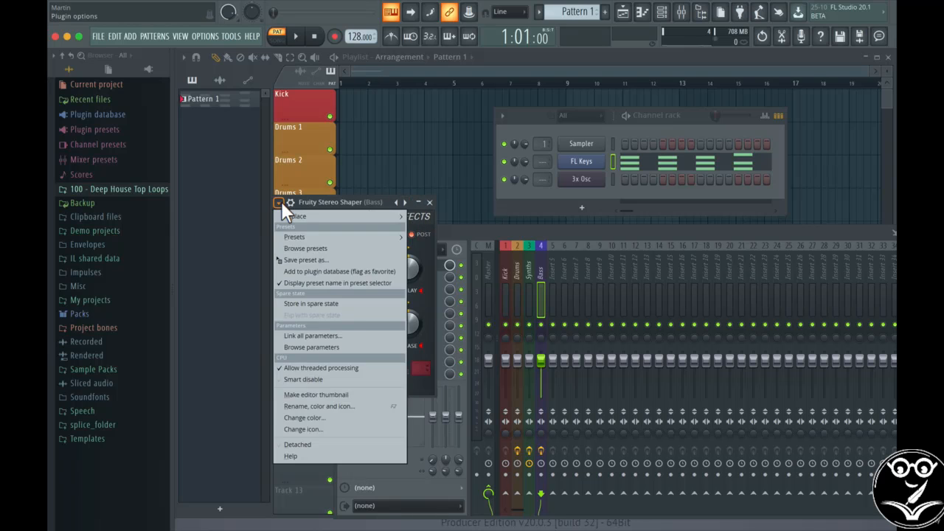
click(280, 203)
click(280, 202)
mouse_move(283, 238)
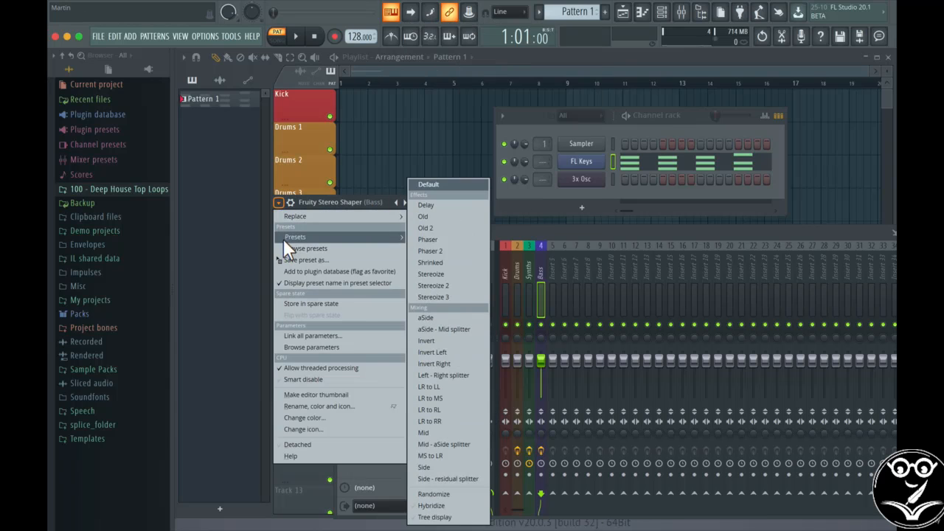
click(450, 385)
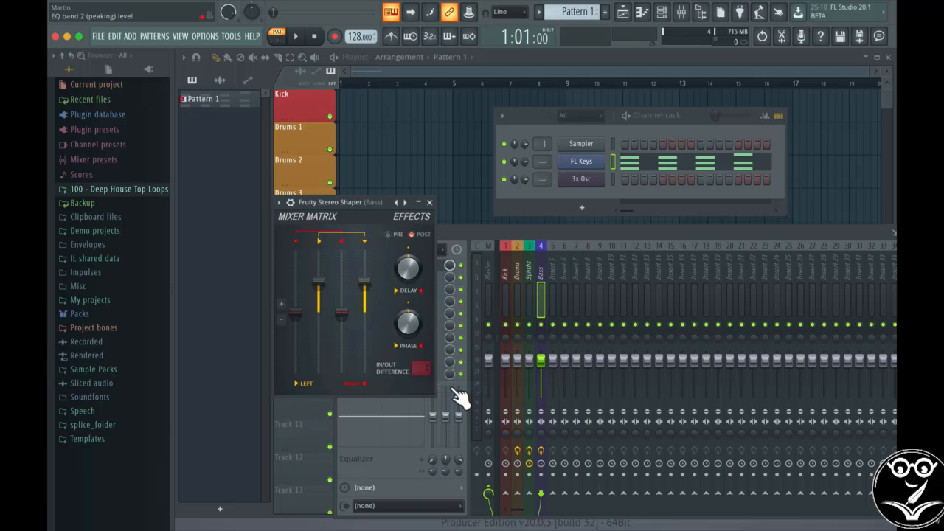
click(430, 202)
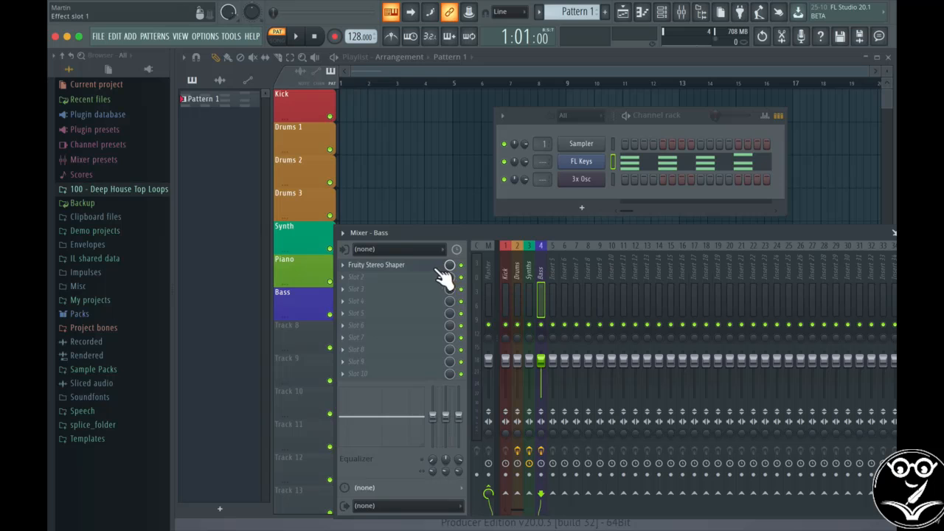
- Add Fruity Parametric EQ 2 to the Bass track's second effect slot and pull high-shelf band 7 fully down at about 373 Hz
click(359, 278)
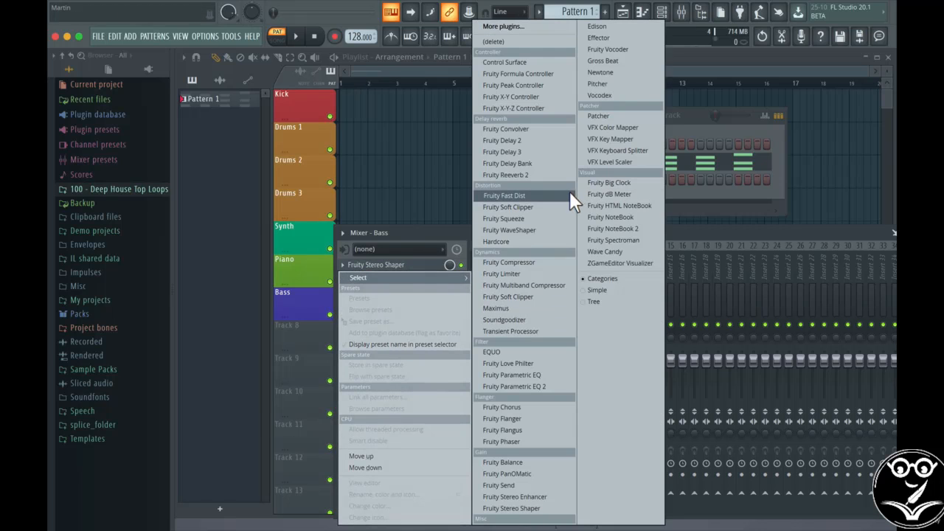
click(546, 386)
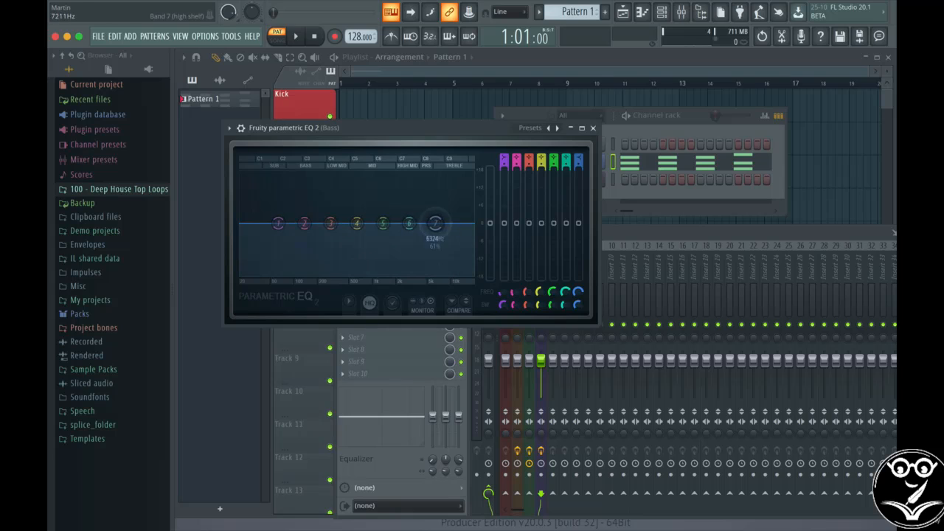
drag(435, 223, 341, 274)
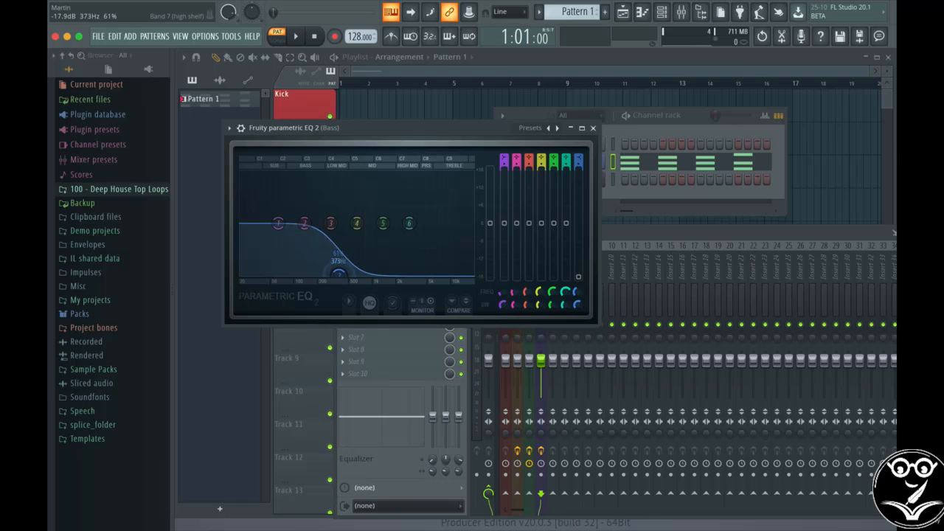
drag(338, 274, 340, 274)
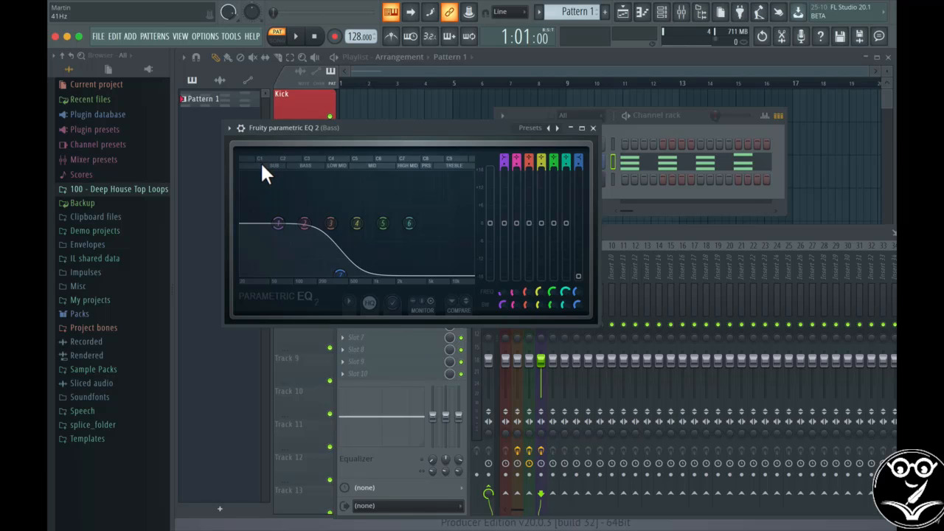
- Cut the sub lows in the Bass EQ by pulling band 1 fully down near 20 Hz, adjust its bandwidth, and close the EQ
drag(276, 223, 261, 223)
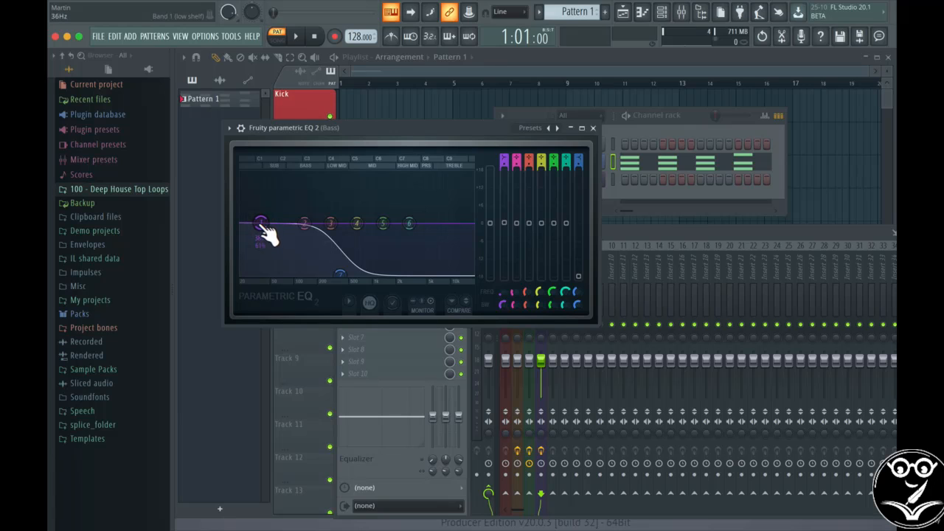
drag(260, 223, 243, 274)
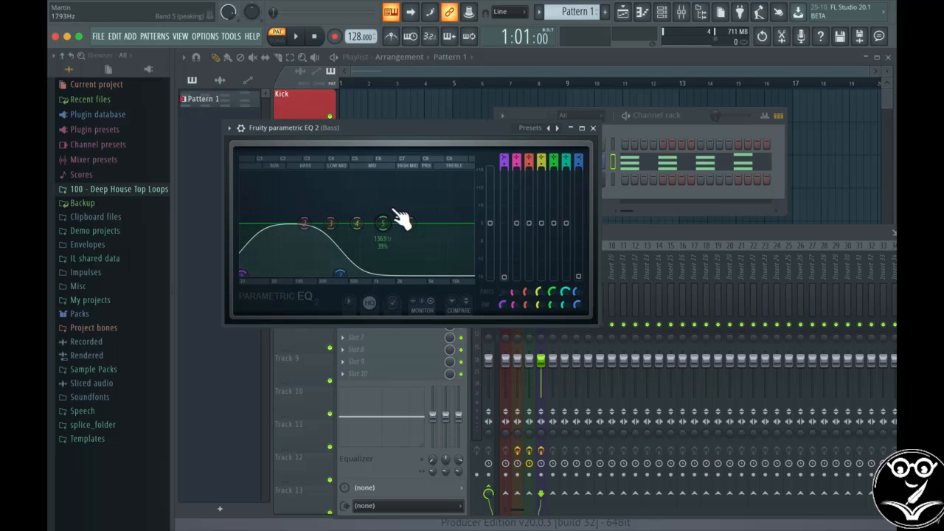
drag(506, 299, 505, 270)
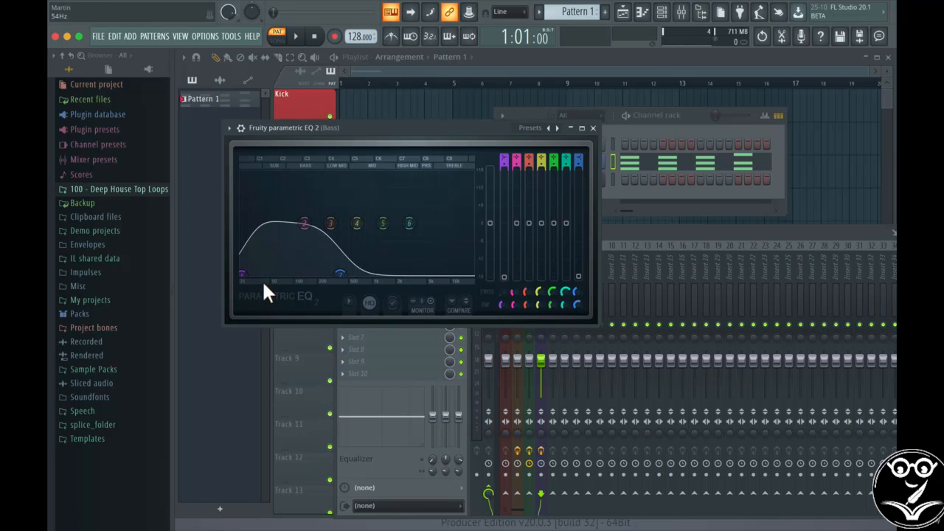
drag(243, 274, 248, 275)
drag(300, 90, 595, 88)
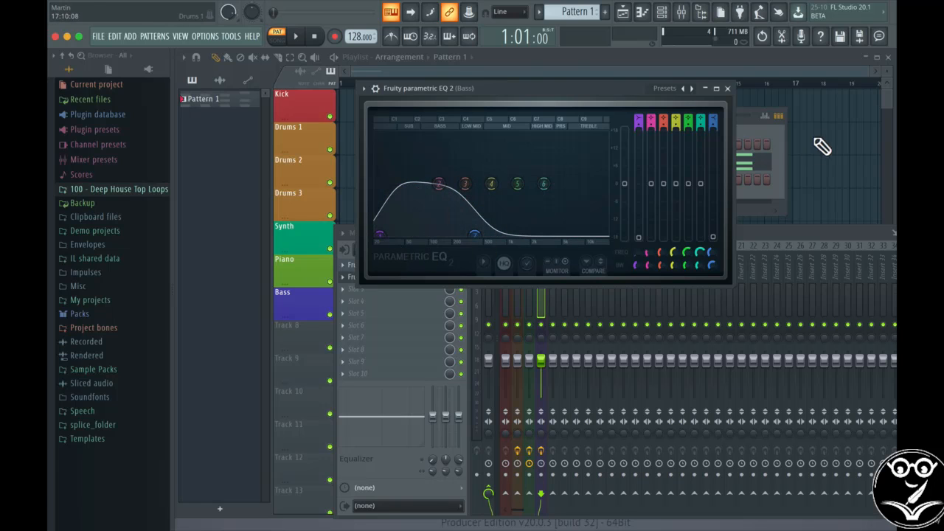
click(728, 88)
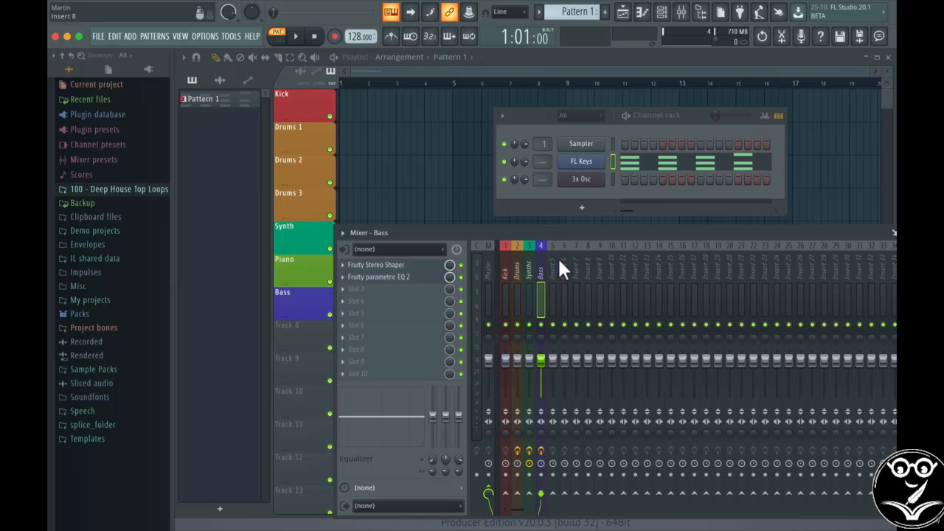
- Lay out the EQs of the Bass, Synths and Drums mixer tracks side by side and compare their curves
click(528, 266)
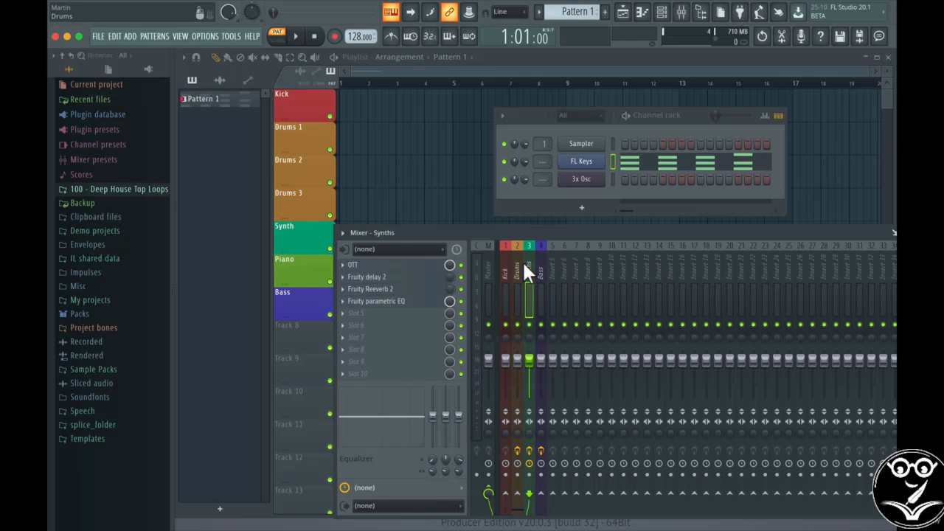
click(518, 267)
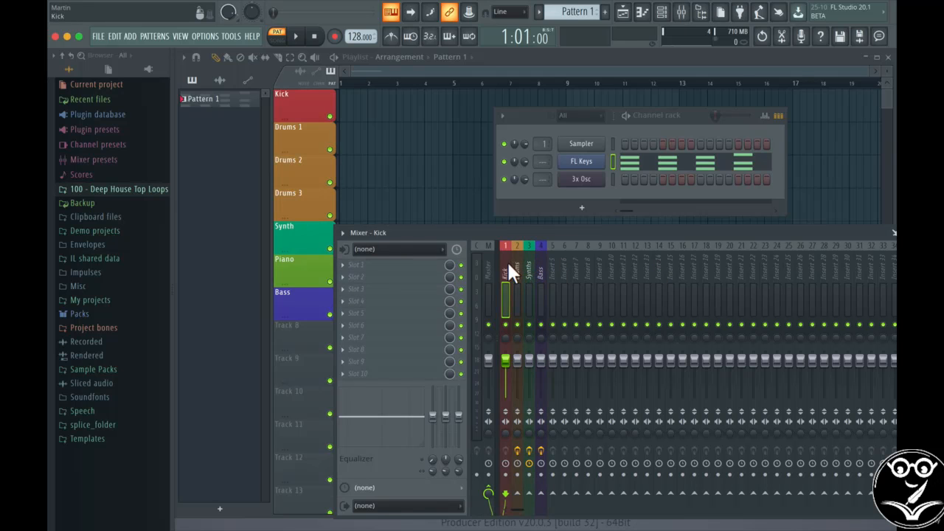
click(531, 263)
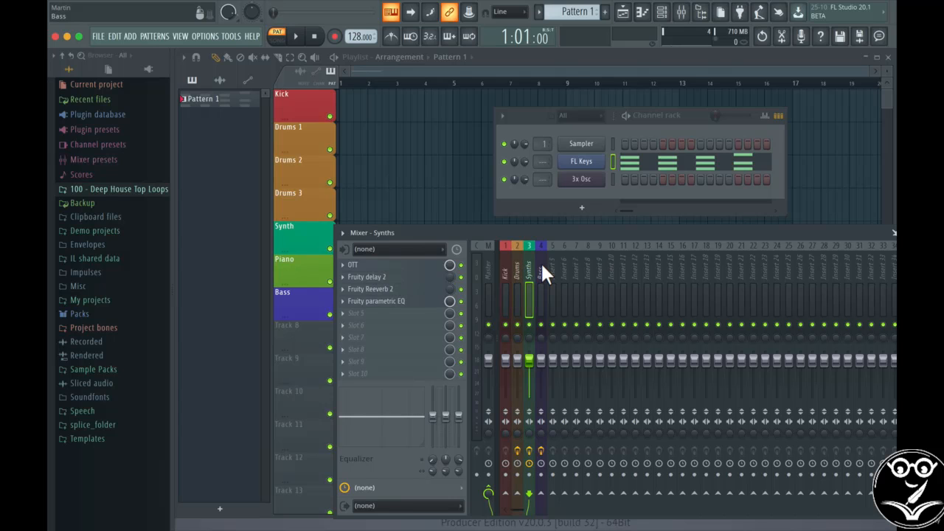
click(541, 261)
click(389, 277)
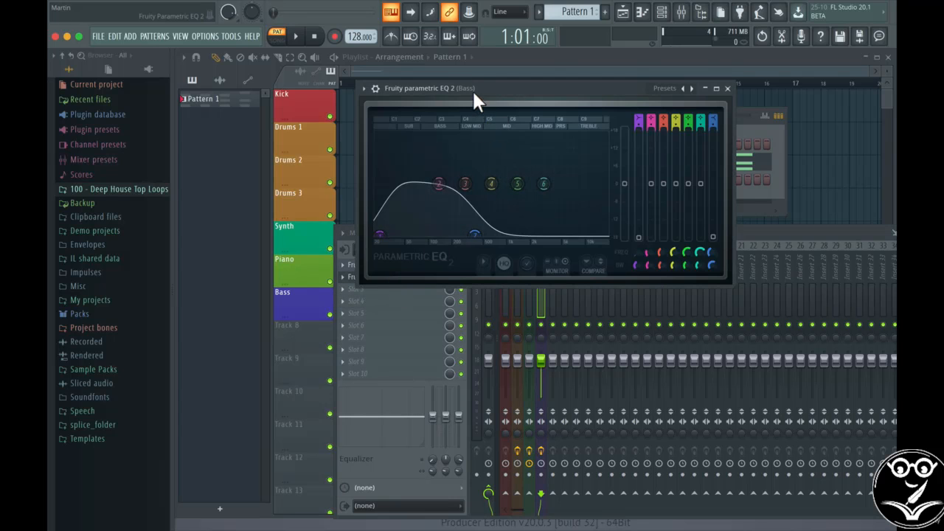
drag(473, 89, 731, 97)
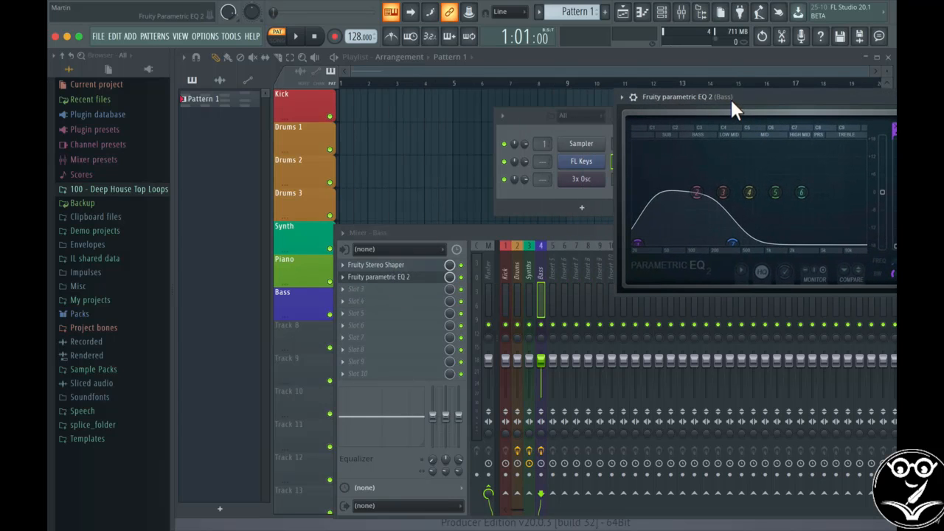
click(527, 270)
click(430, 302)
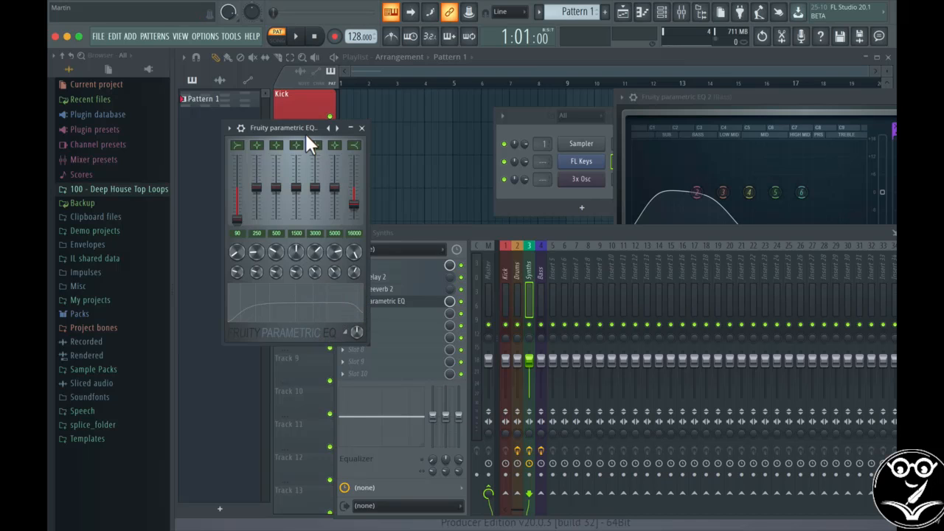
drag(306, 129, 614, 116)
click(515, 251)
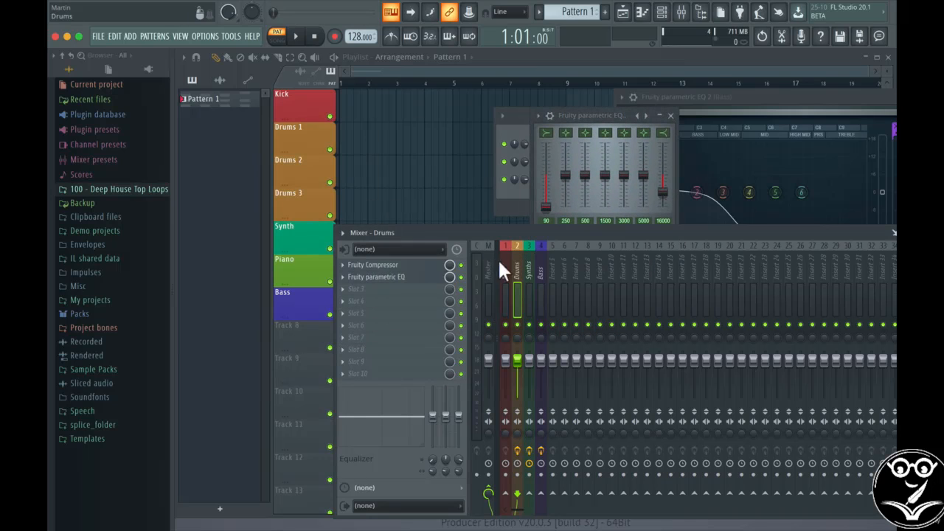
click(406, 279)
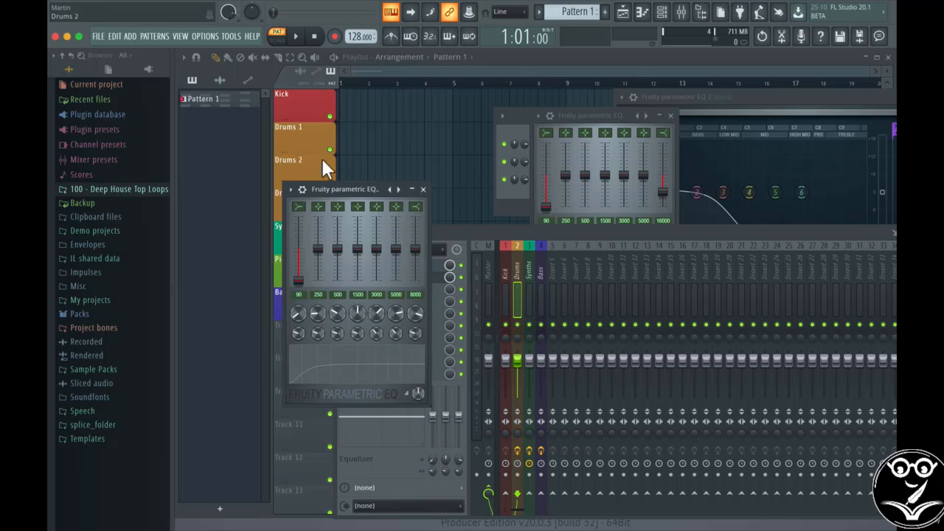
drag(328, 191, 400, 102)
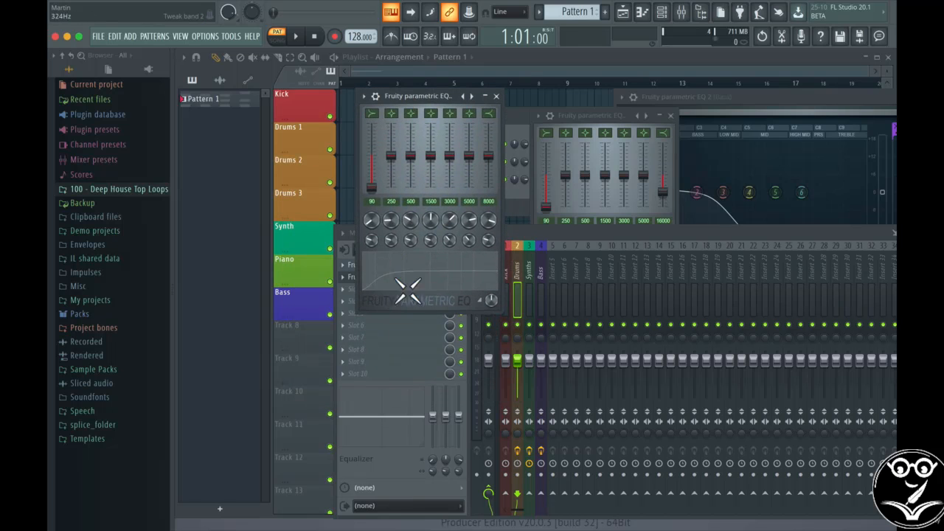
click(592, 112)
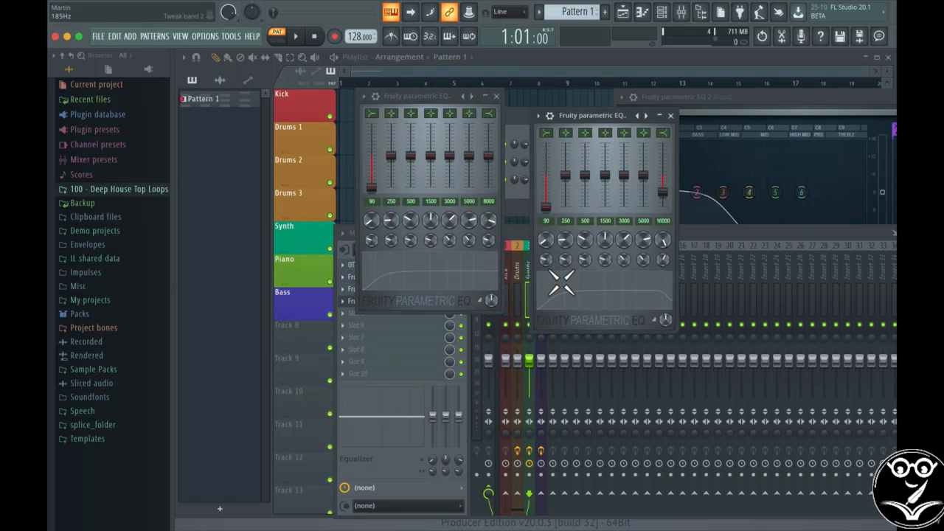
click(748, 96)
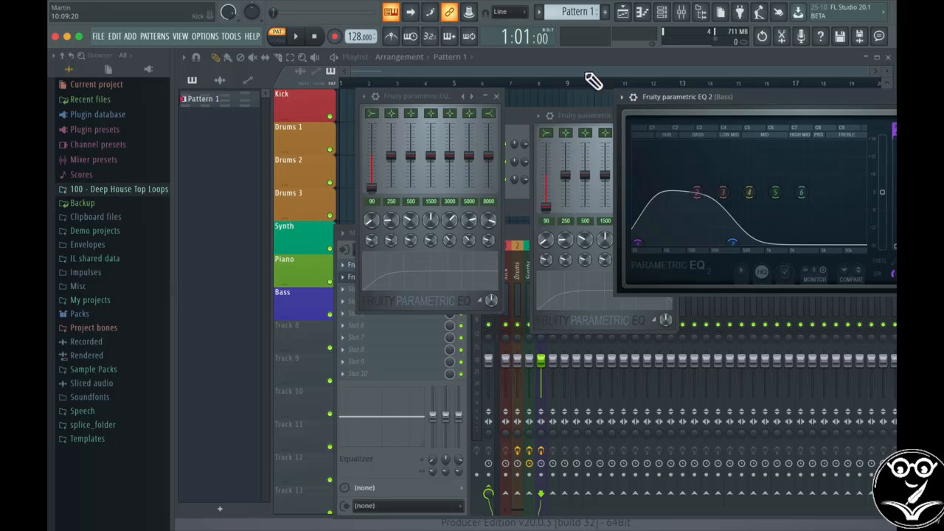
- Close the Drums, Synths and Bass EQ windows
click(496, 96)
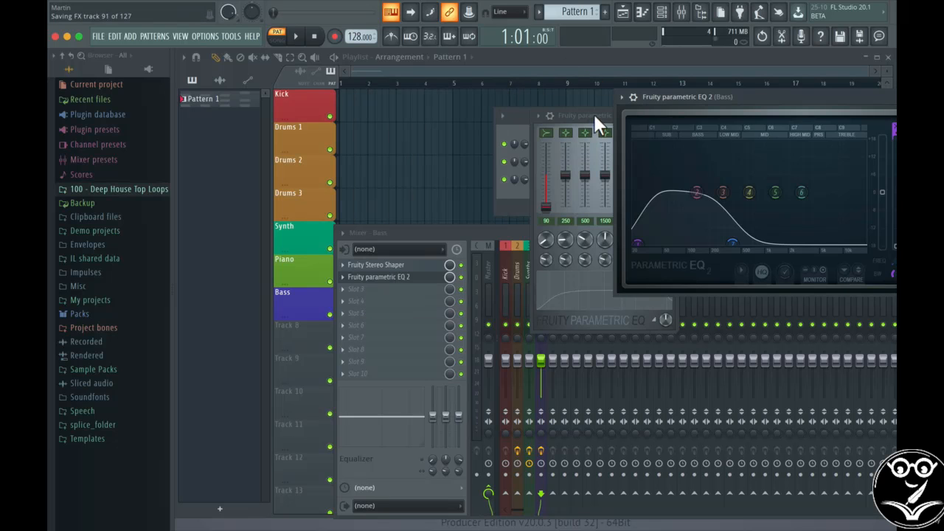
drag(593, 113, 411, 121)
click(480, 105)
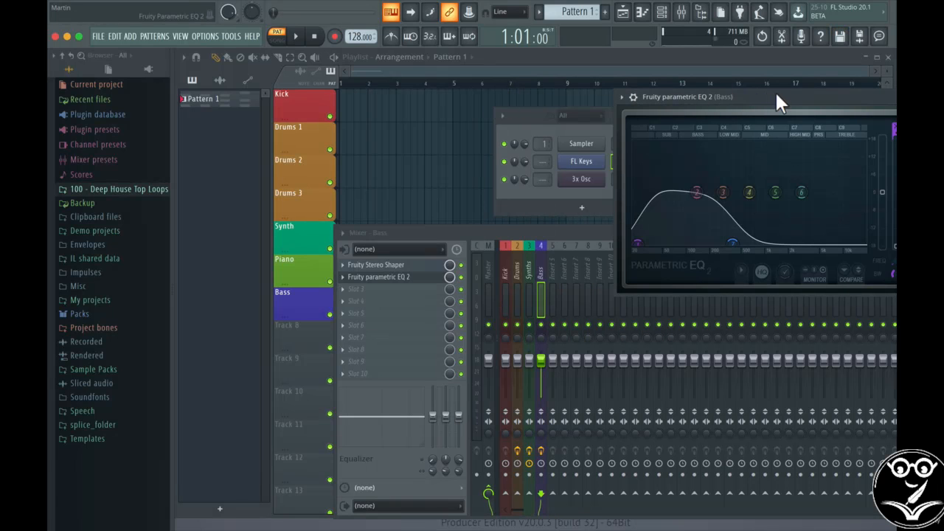
drag(777, 94, 410, 104)
click(620, 106)
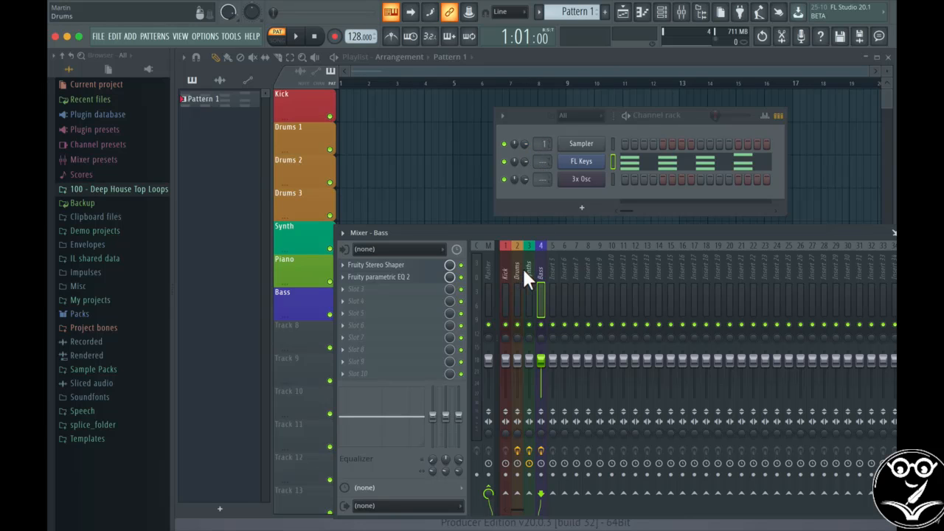
- Route the Sampler and FL Keys channels to mixer track 3 and the 3x Osc channel to mixer track 4
click(543, 169)
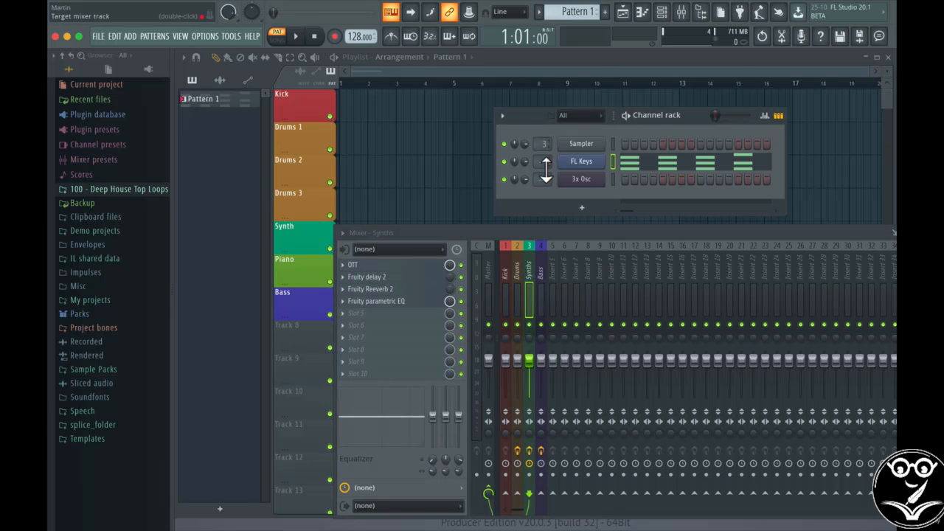
scroll(544, 161, up, 4)
scroll(550, 185, up, 4)
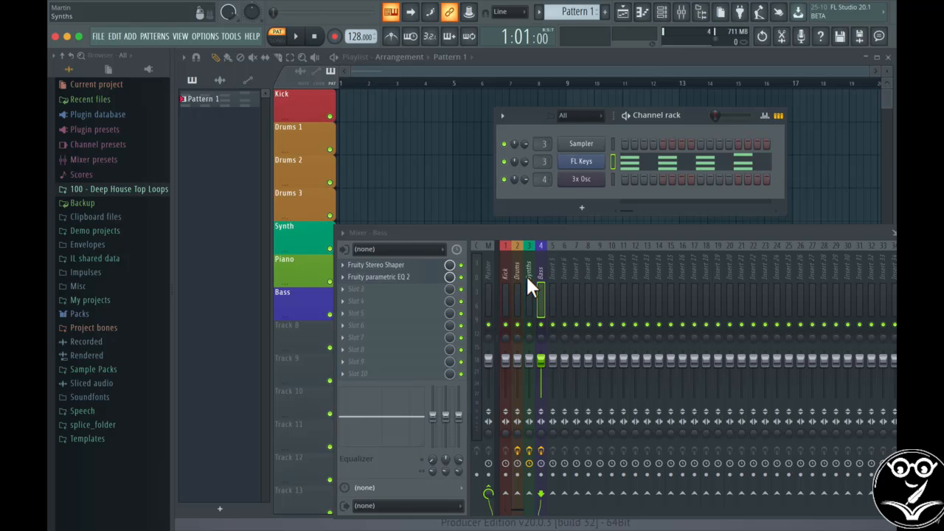
- Add the AU version of OTT to the Master track's first effect slot, lower its Depth, and close its window
click(489, 271)
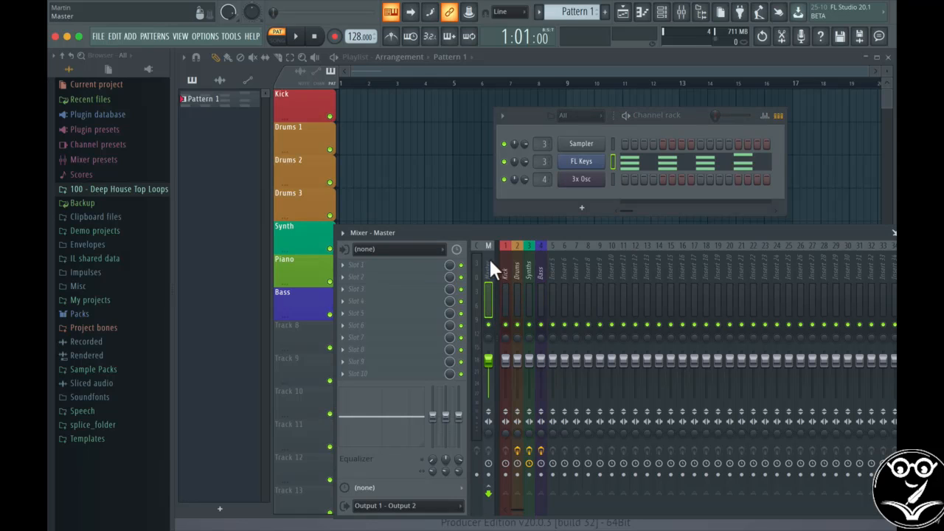
click(343, 265)
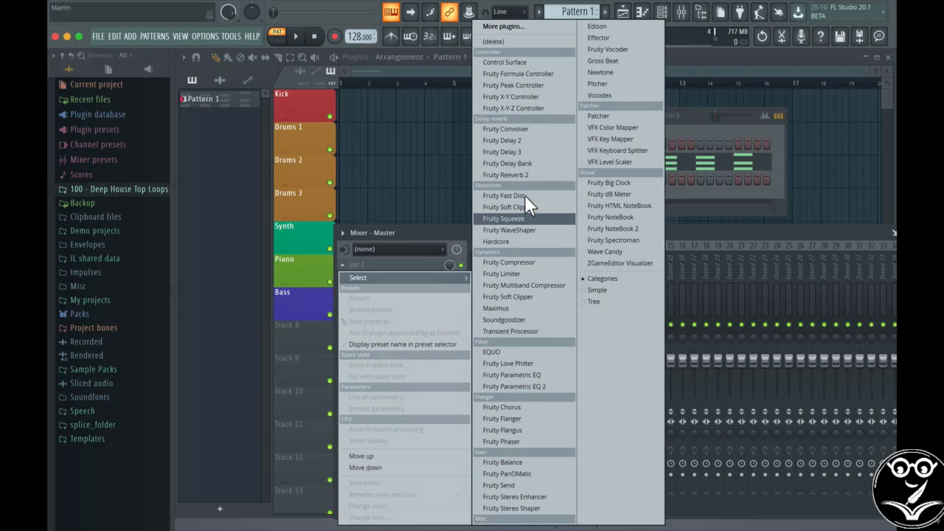
click(503, 26)
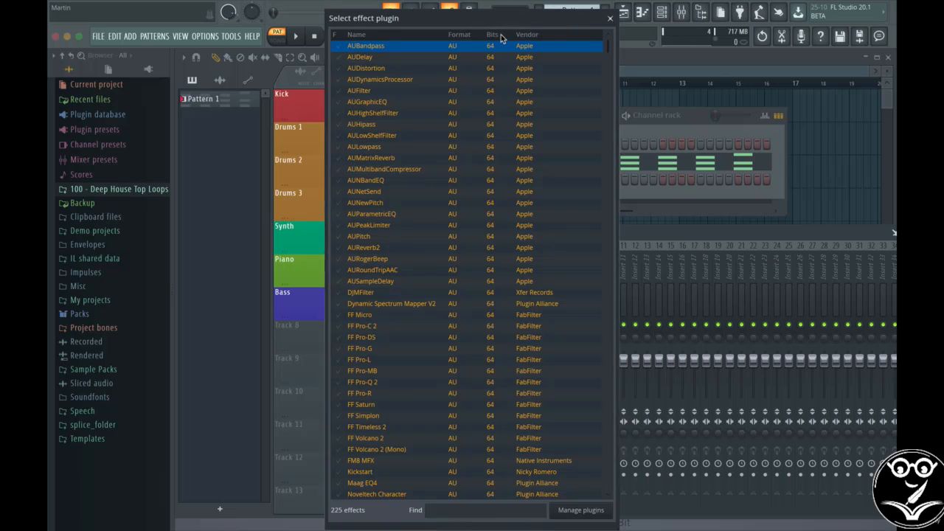
text(ott)
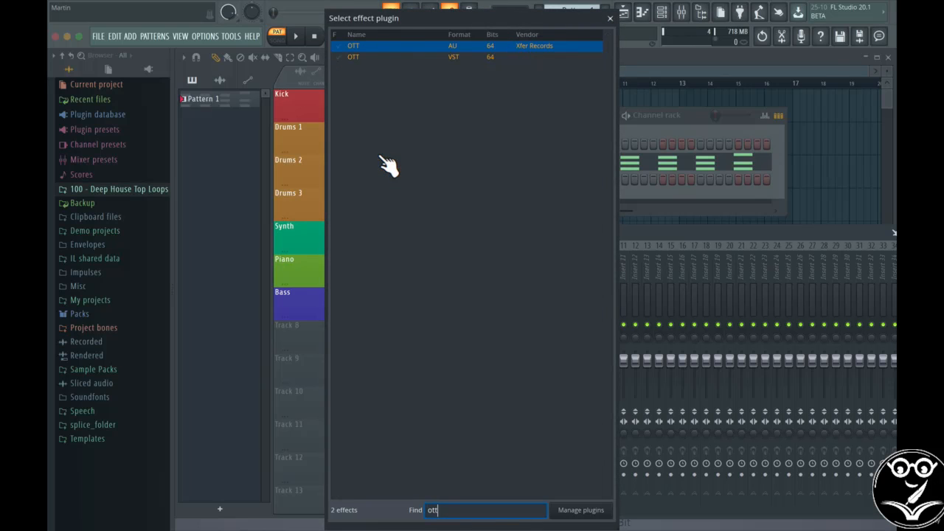
double_click(425, 48)
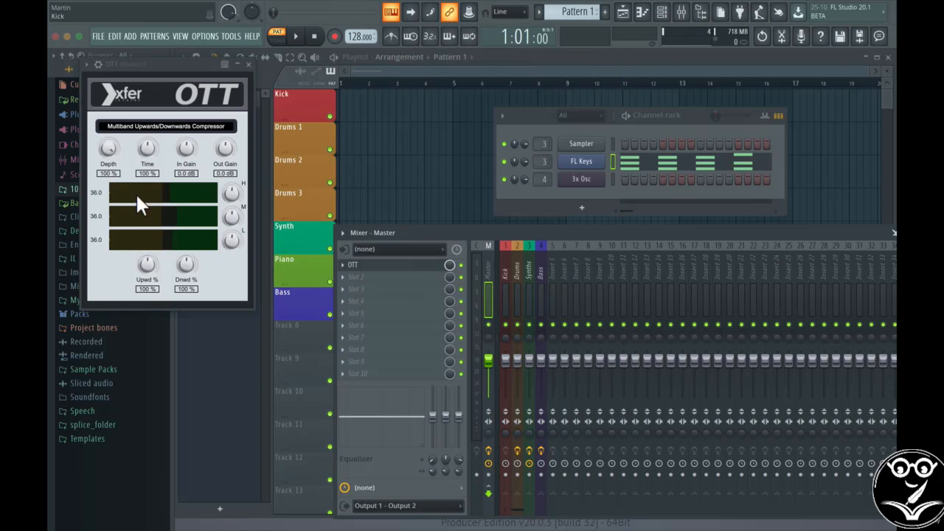
drag(108, 152, 96, 242)
click(250, 66)
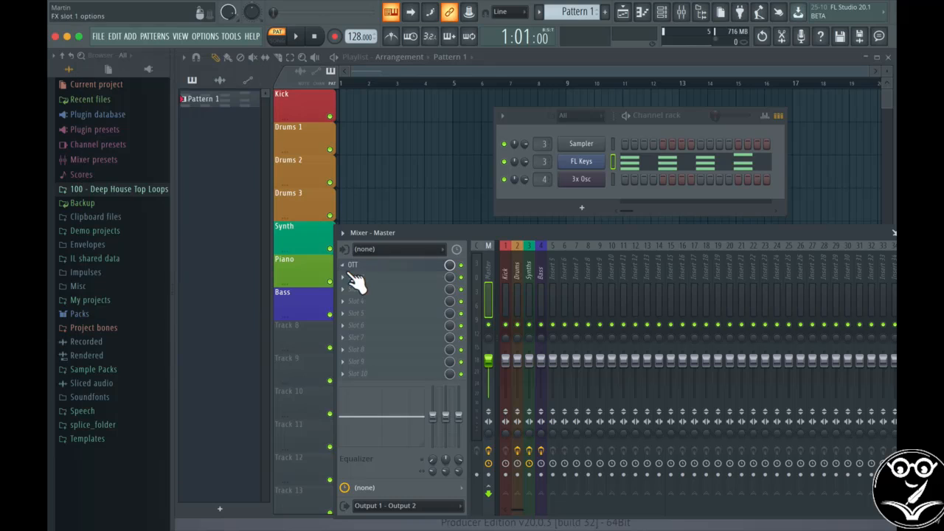
- Add Fruity Limiter to the Master track's second effect slot, close its window, and reposition the channel rack slightly
click(344, 276)
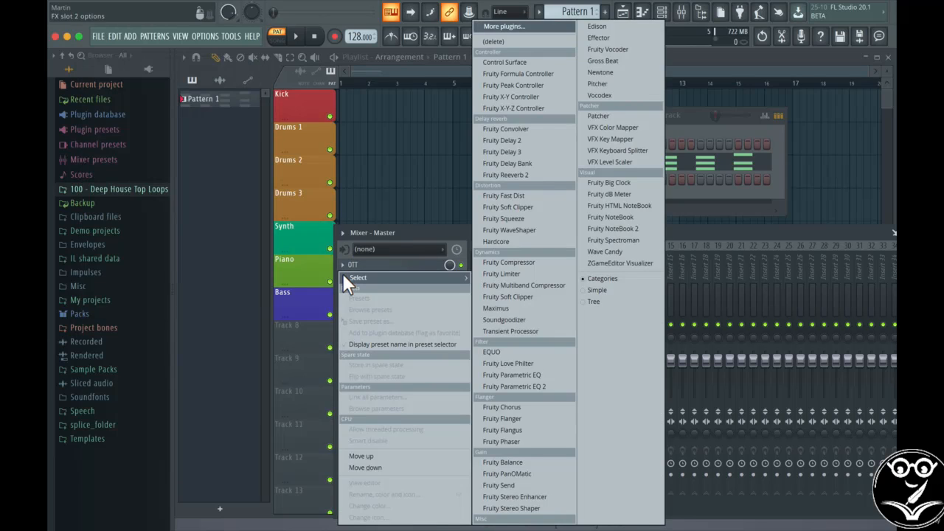
click(501, 274)
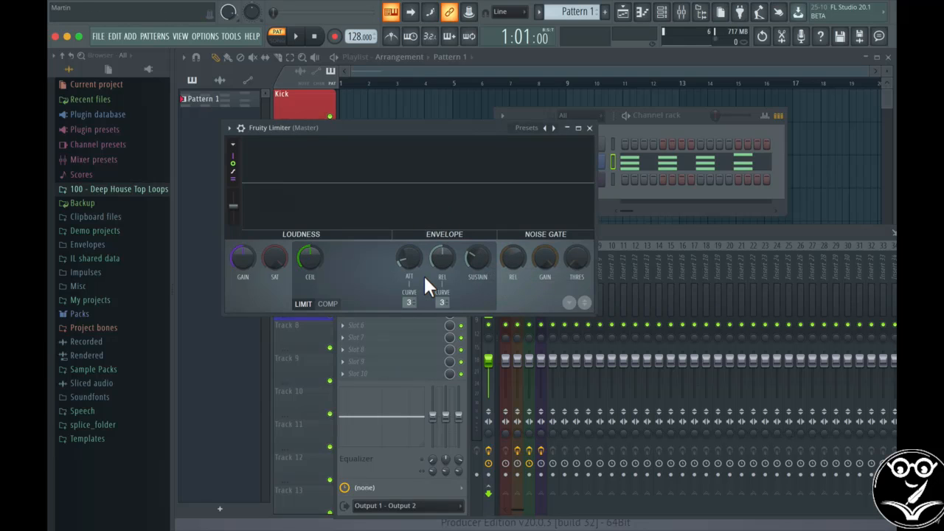
click(588, 128)
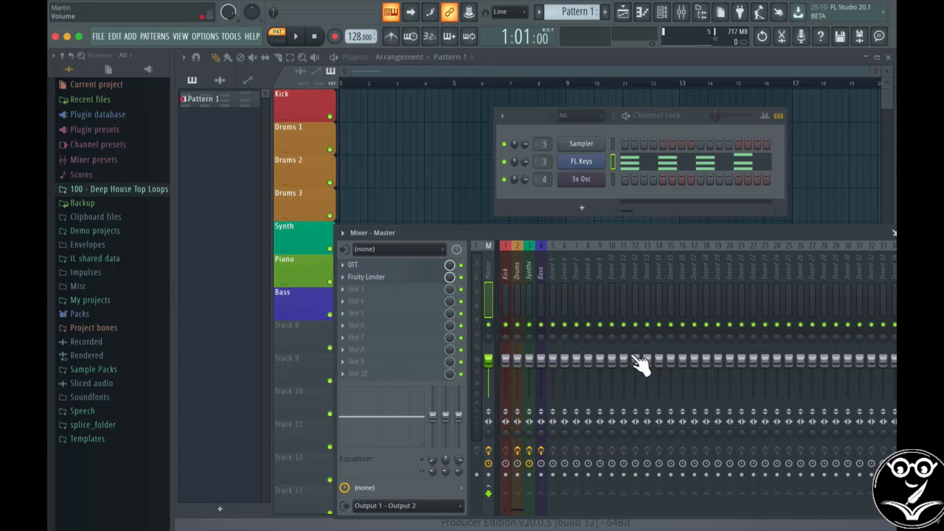
drag(541, 113, 581, 107)
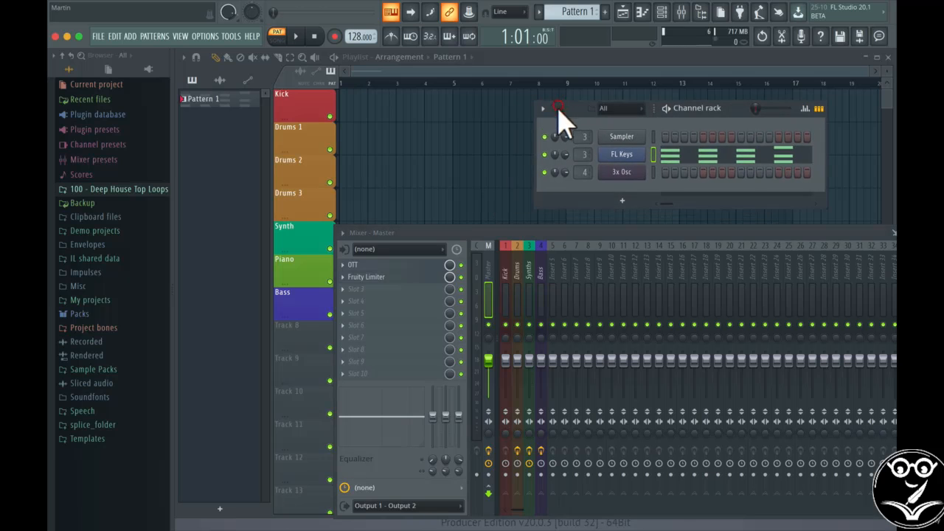
- Move the mixer out of the way and delete Pattern 1 with its notes from the pattern list, confirming the deletion
drag(487, 237, 640, 286)
right_click(353, 268)
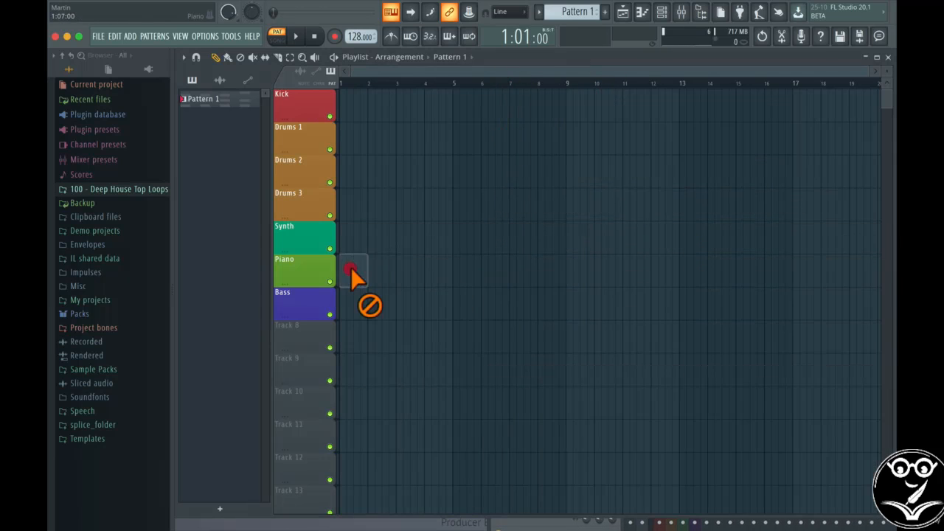
right_click(233, 102)
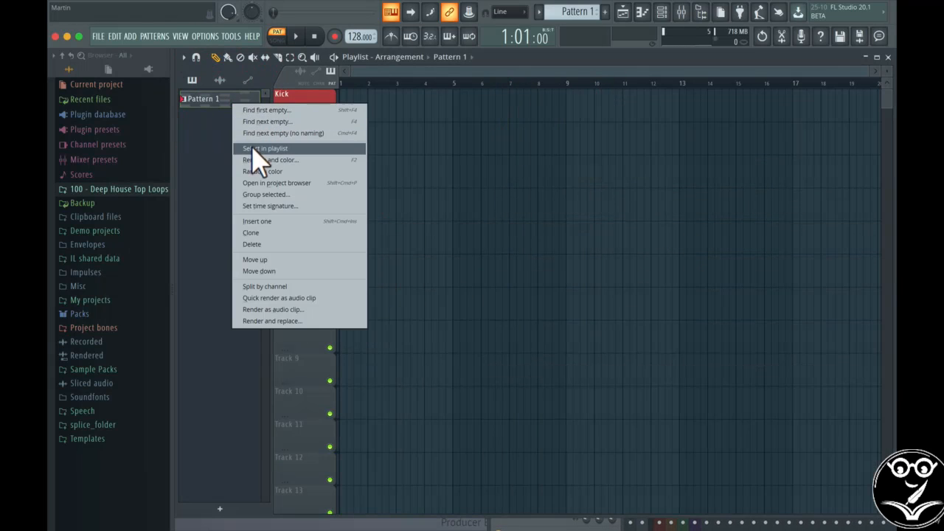
click(273, 244)
click(533, 232)
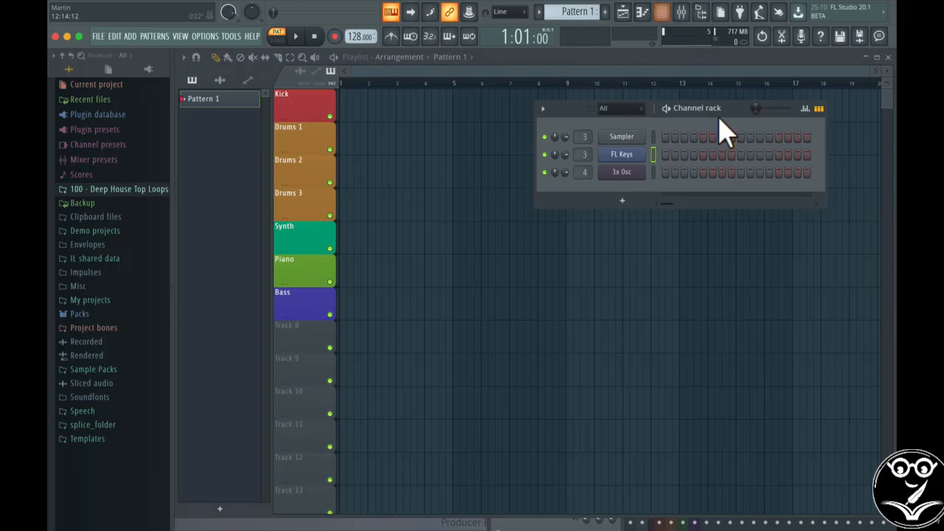
- Hide the mixer and the channel rack so only the playlist remains in the workspace
click(683, 13)
click(684, 13)
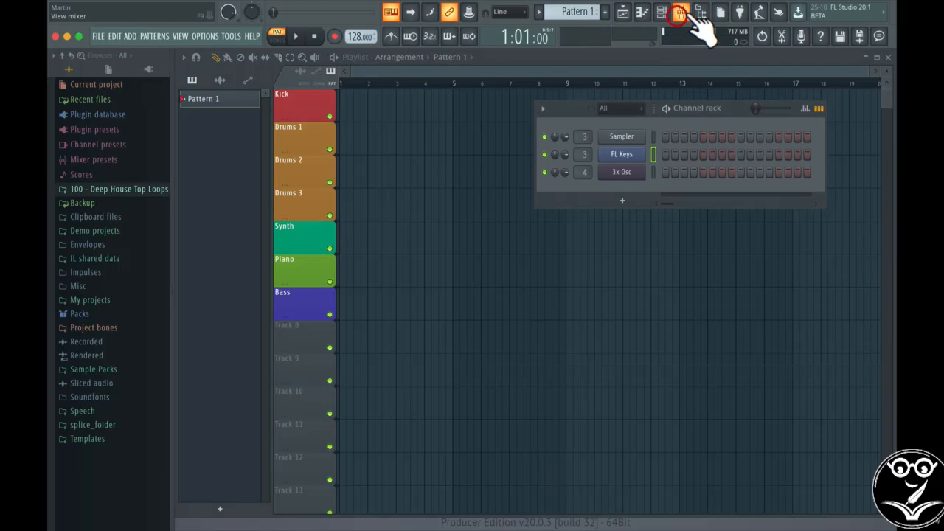
click(662, 13)
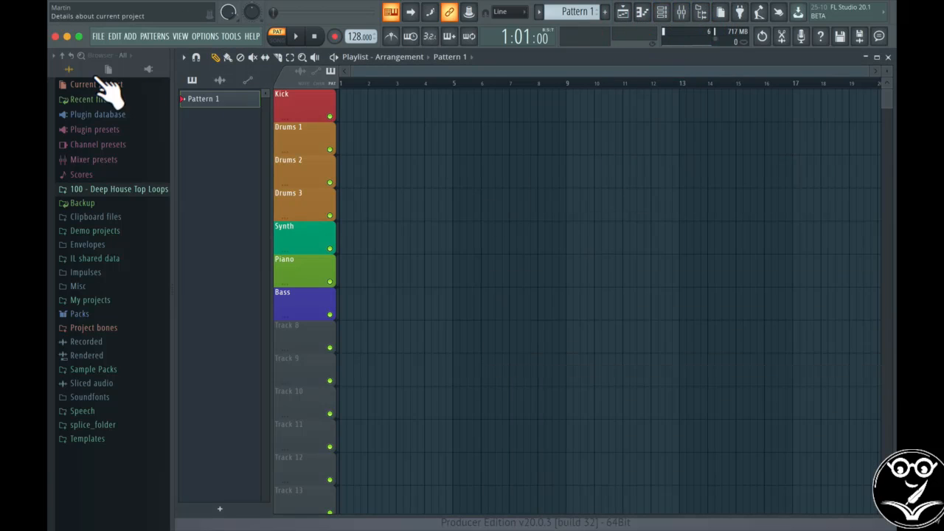
- Save the project as "My Best Template" in the Templates folder, in the FL Studio song file (.flp) format
click(99, 36)
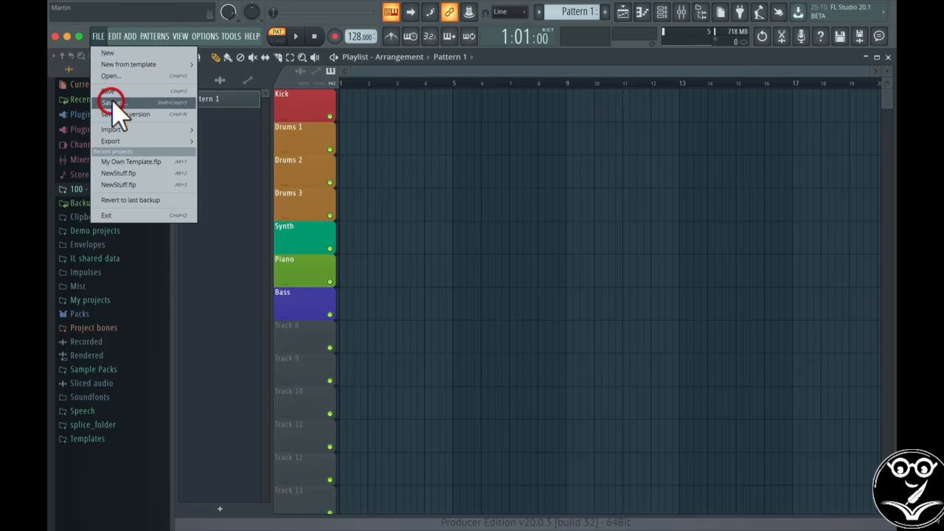
click(113, 102)
text(My )
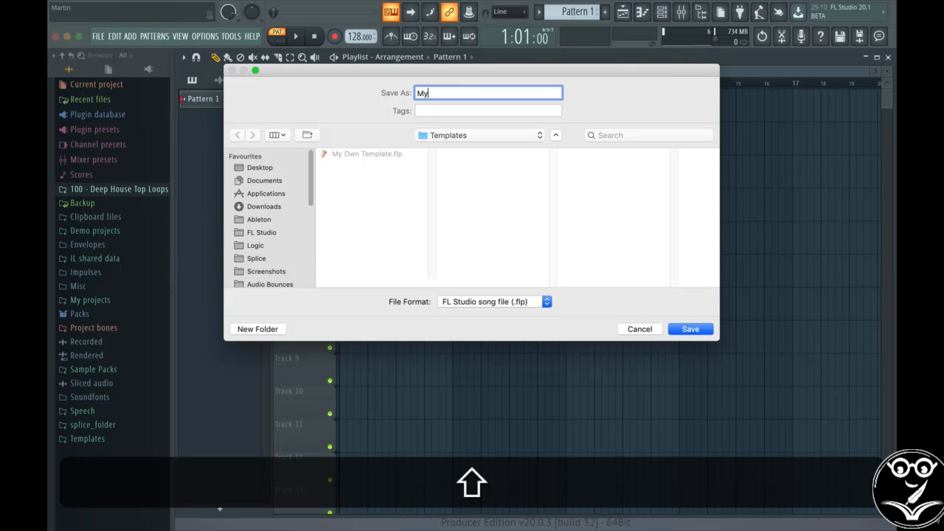
text(Best te)
key(BackSpace)
key(BackSpace)
text(Tea)
key(BackSpace)
text(mplate)
key(Return)
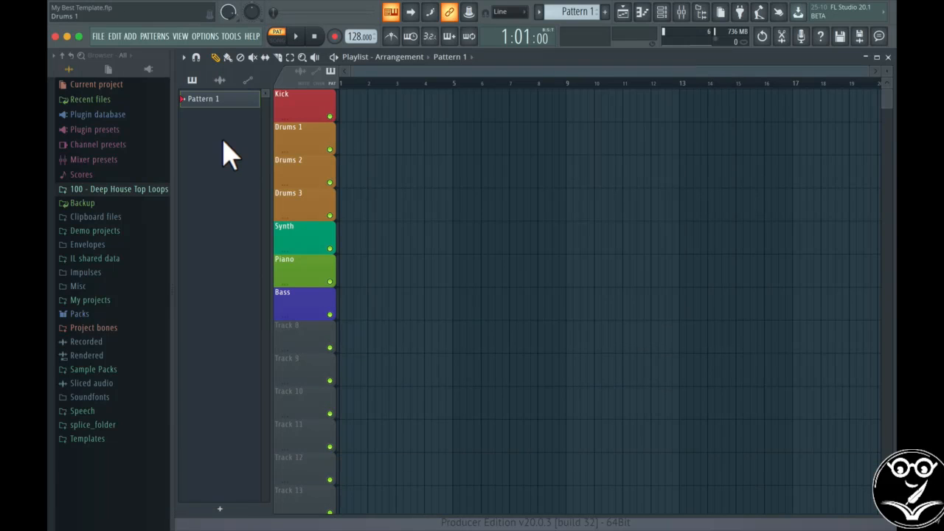